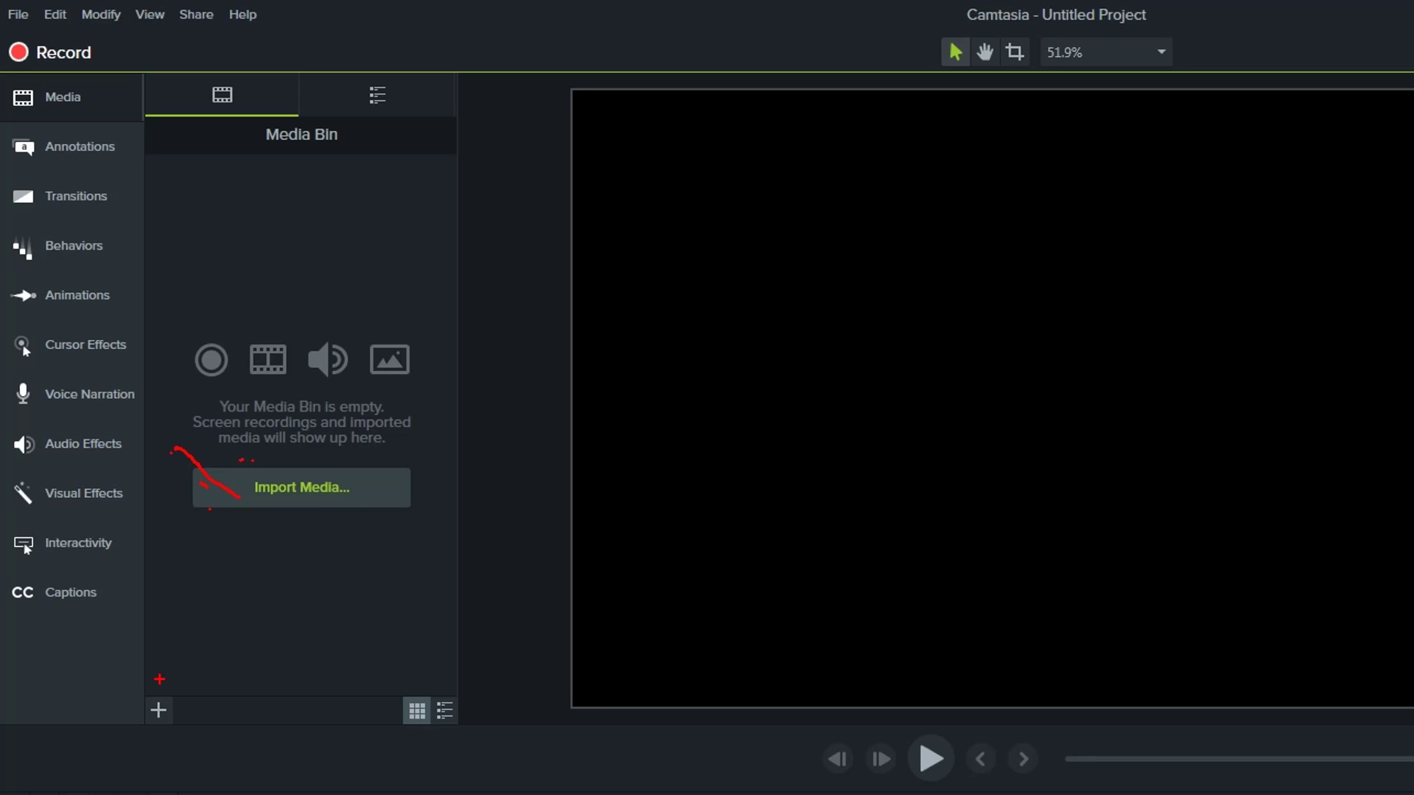
pyautogui.moveTo(163, 414)
pyautogui.mouseDown()
pyautogui.moveTo(413, 559)
pyautogui.moveTo(508, 563)
pyautogui.mouseUp()
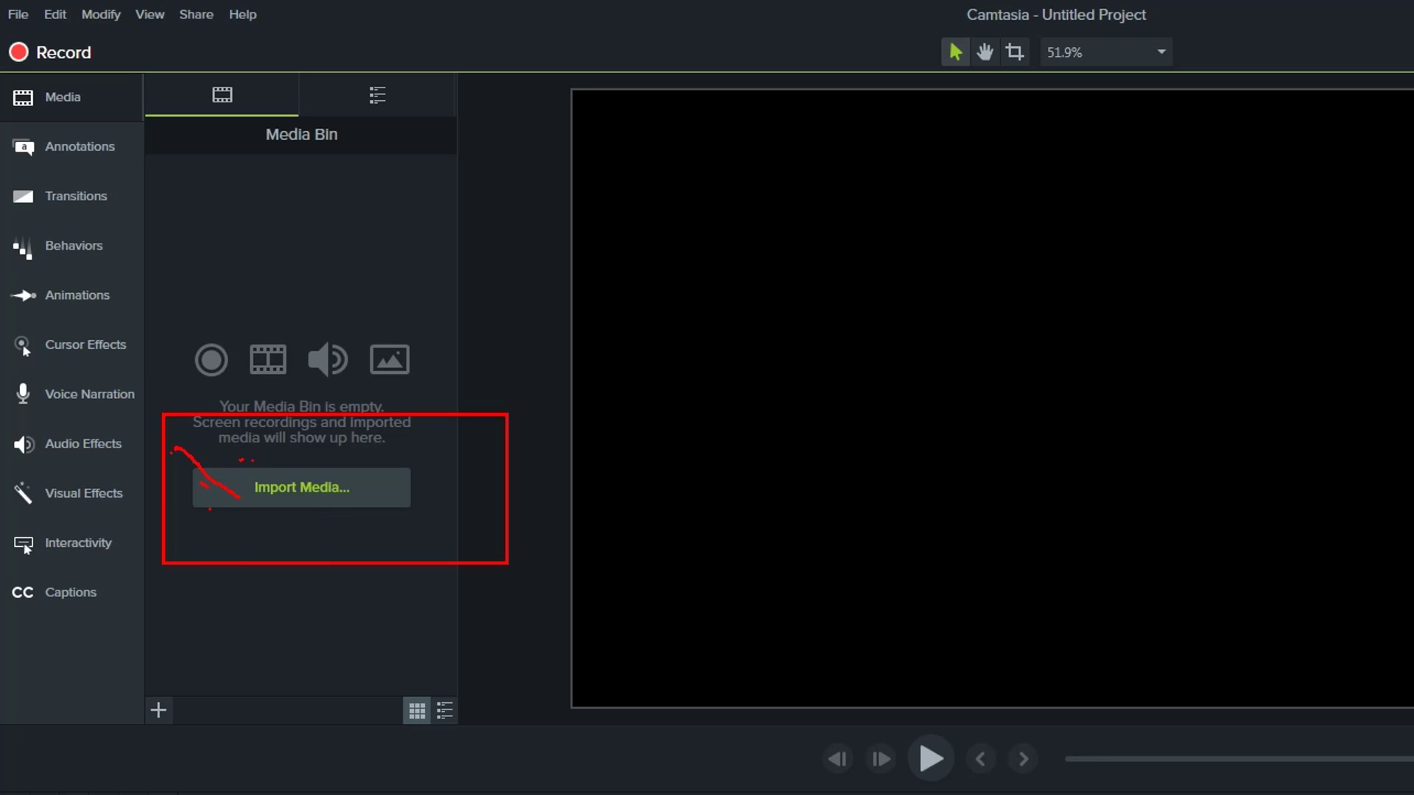
pyautogui.press('Escape')
pyautogui.click(279, 490)
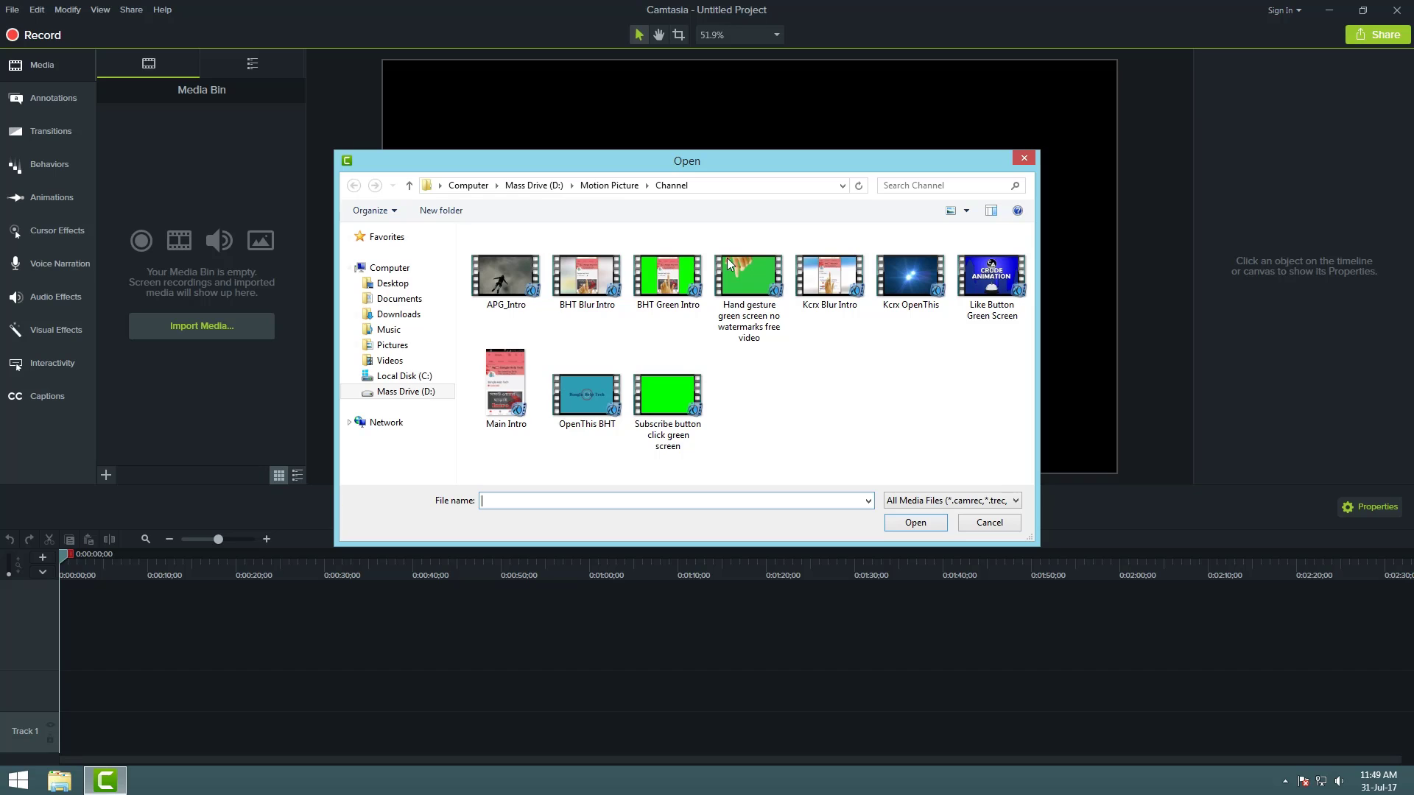
pyautogui.click(394, 270)
pyautogui.click(393, 284)
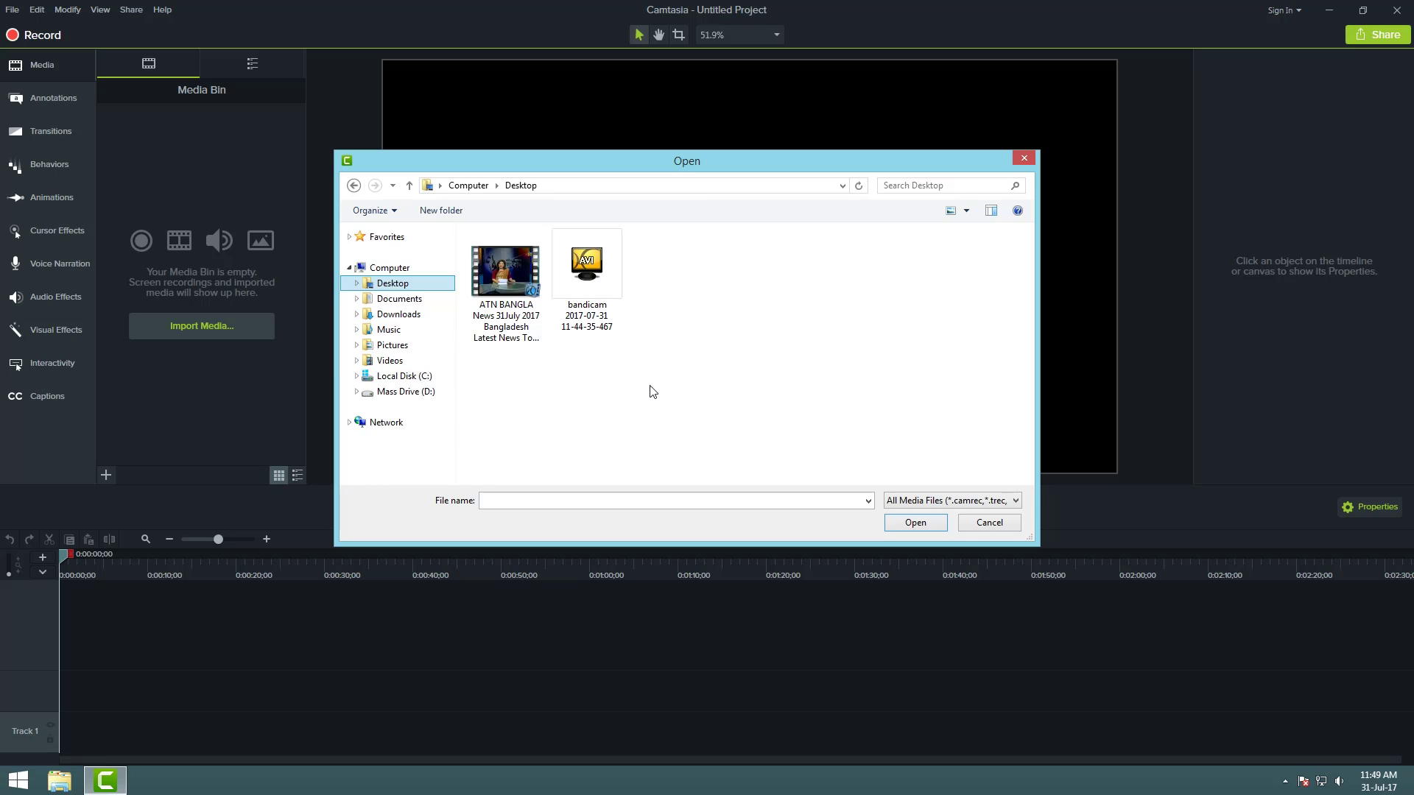
pyautogui.click(990, 524)
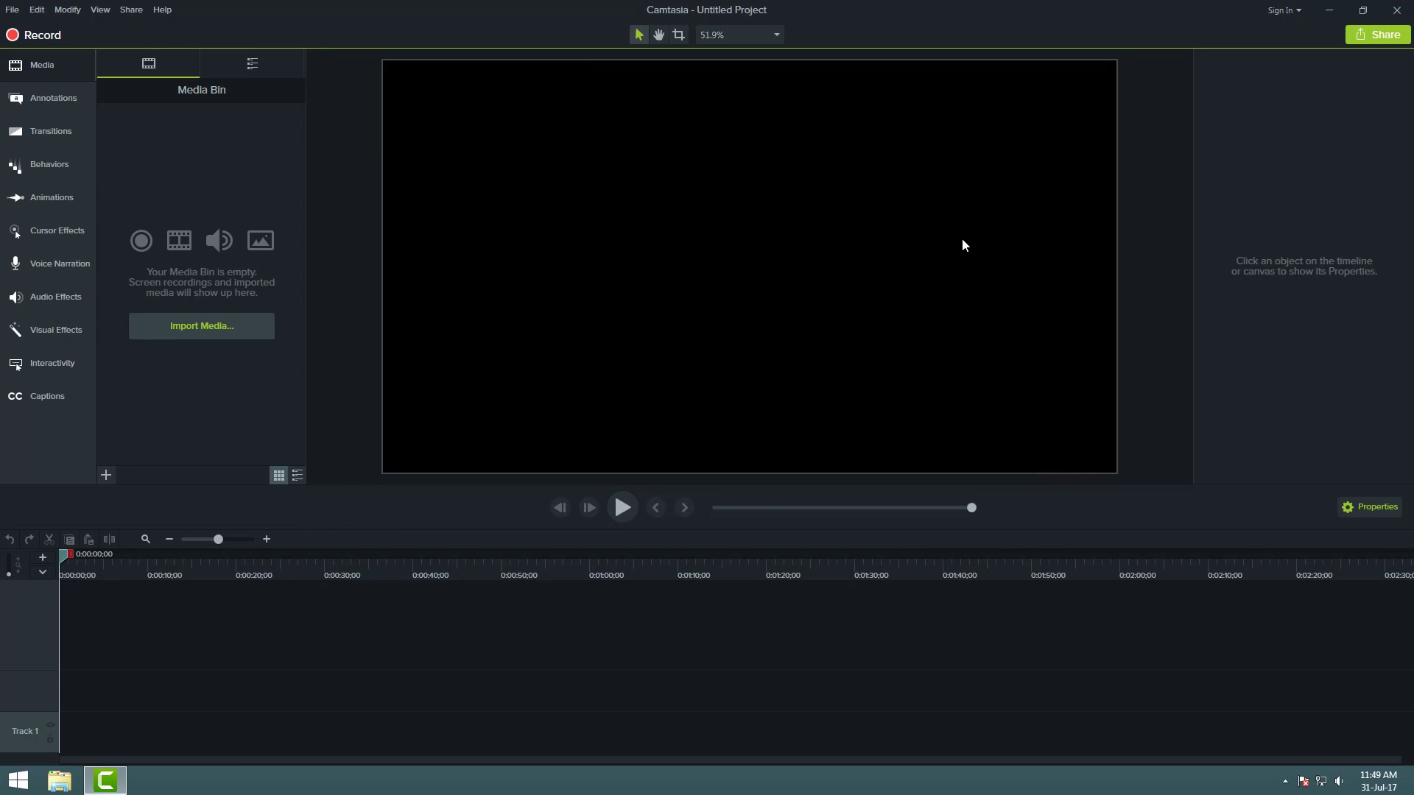
# Shrink the editor window, import the ATN BANGLA video from the desktop into the Media Bin, and maximize the window again
pyautogui.click(1363, 11)
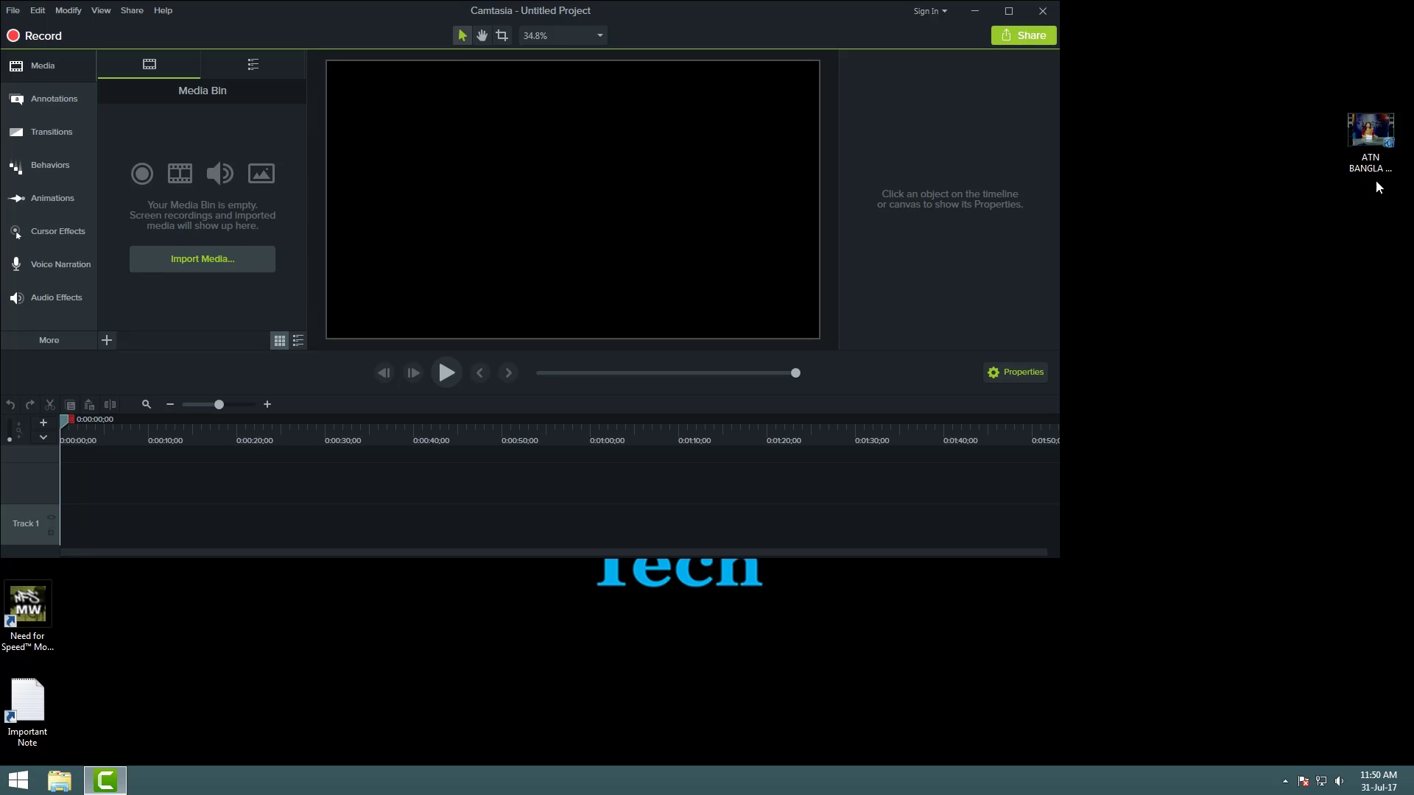
pyautogui.doubleClick(1368, 138)
pyautogui.moveTo(1373, 147); pyautogui.dragTo(229, 303)
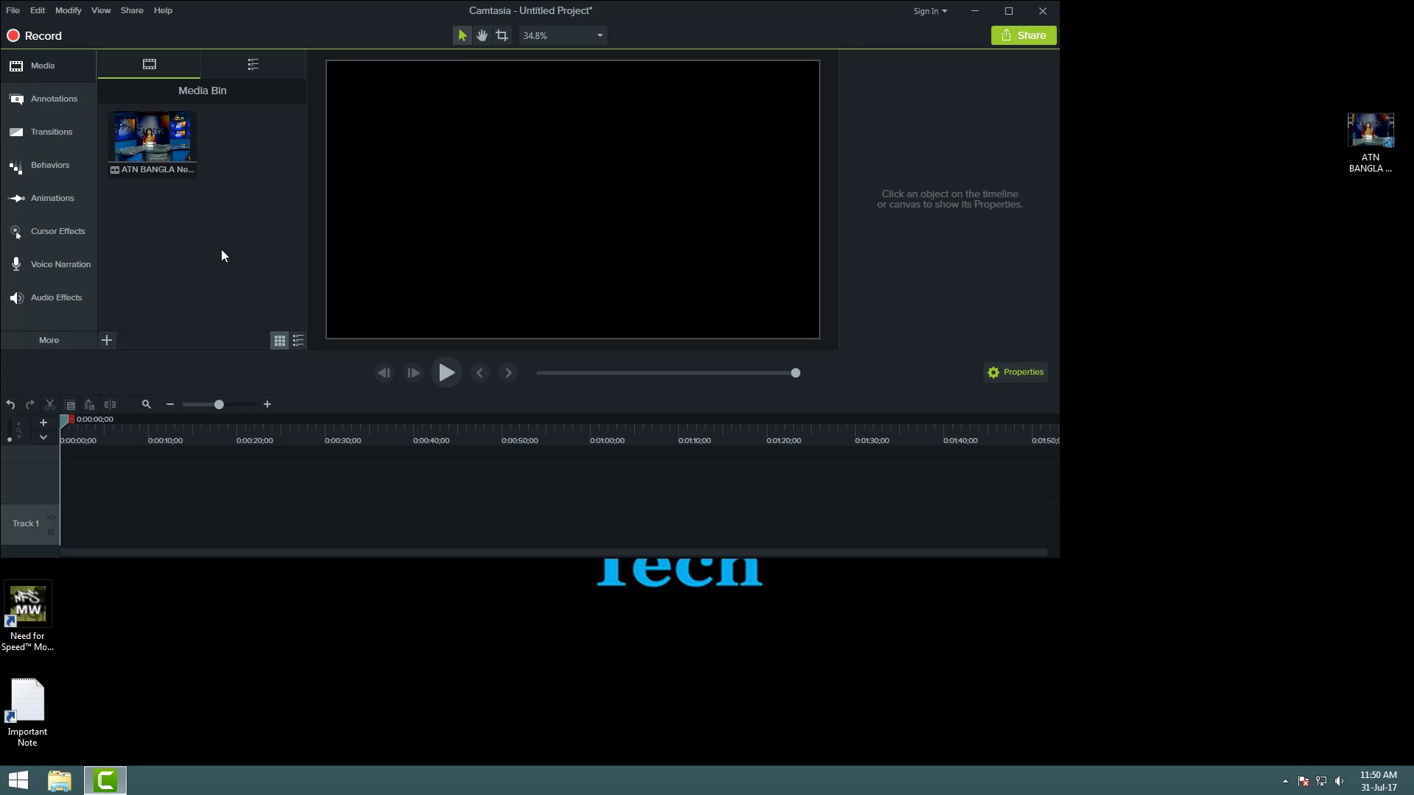
pyautogui.click(1009, 13)
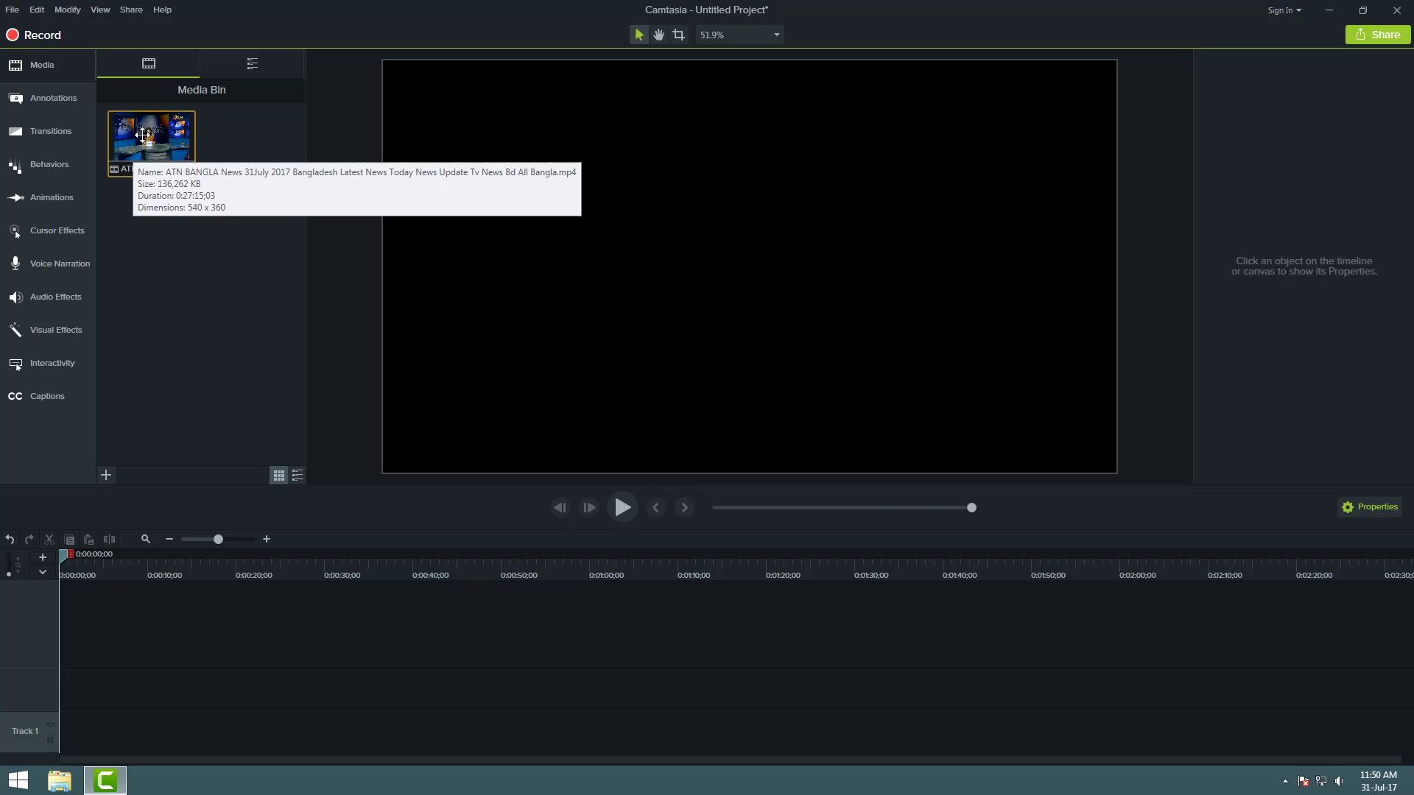
# Place the ATN BANGLA clip at the start of Track 1 and preview its opening seconds
pyautogui.moveTo(142, 135); pyautogui.dragTo(152, 643)
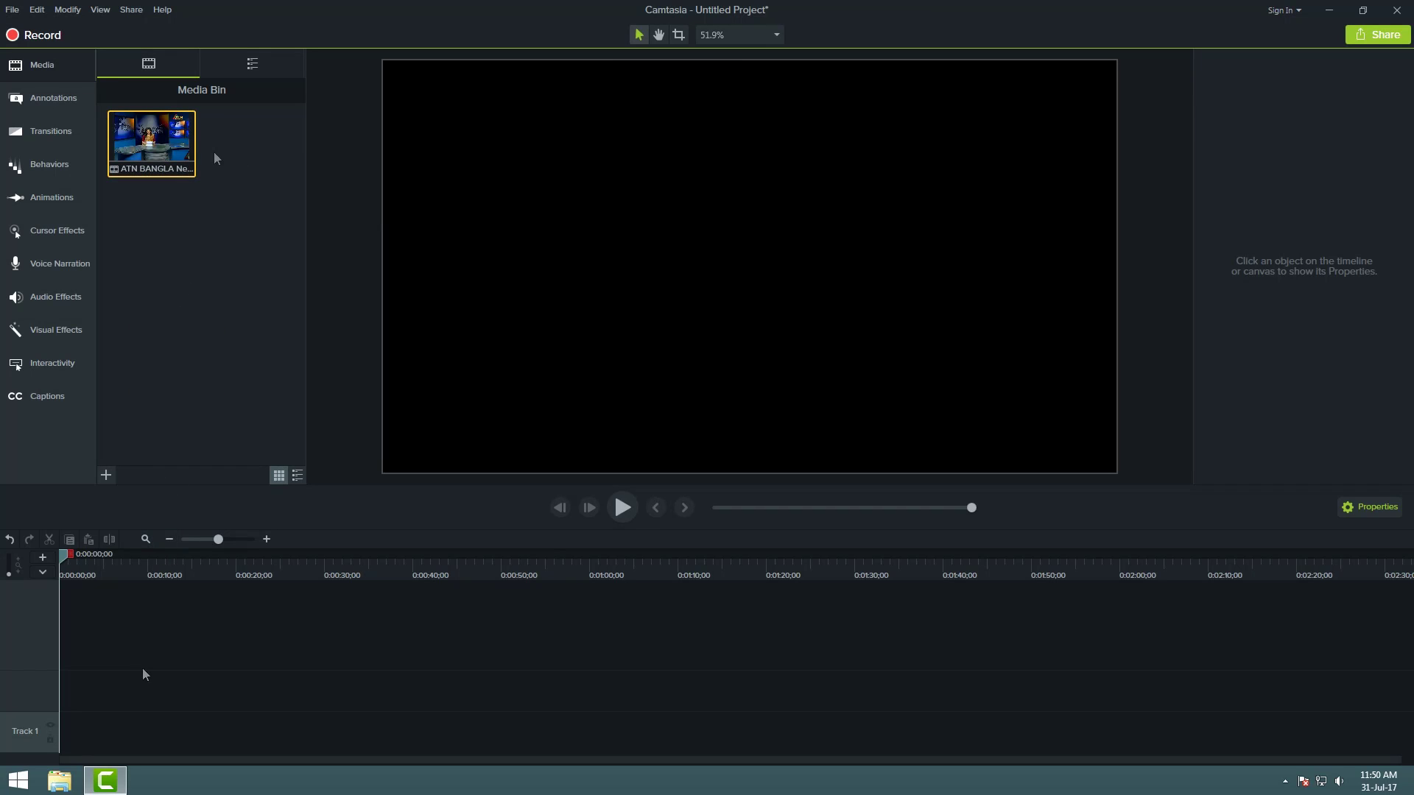
pyautogui.moveTo(136, 139); pyautogui.dragTo(71, 749)
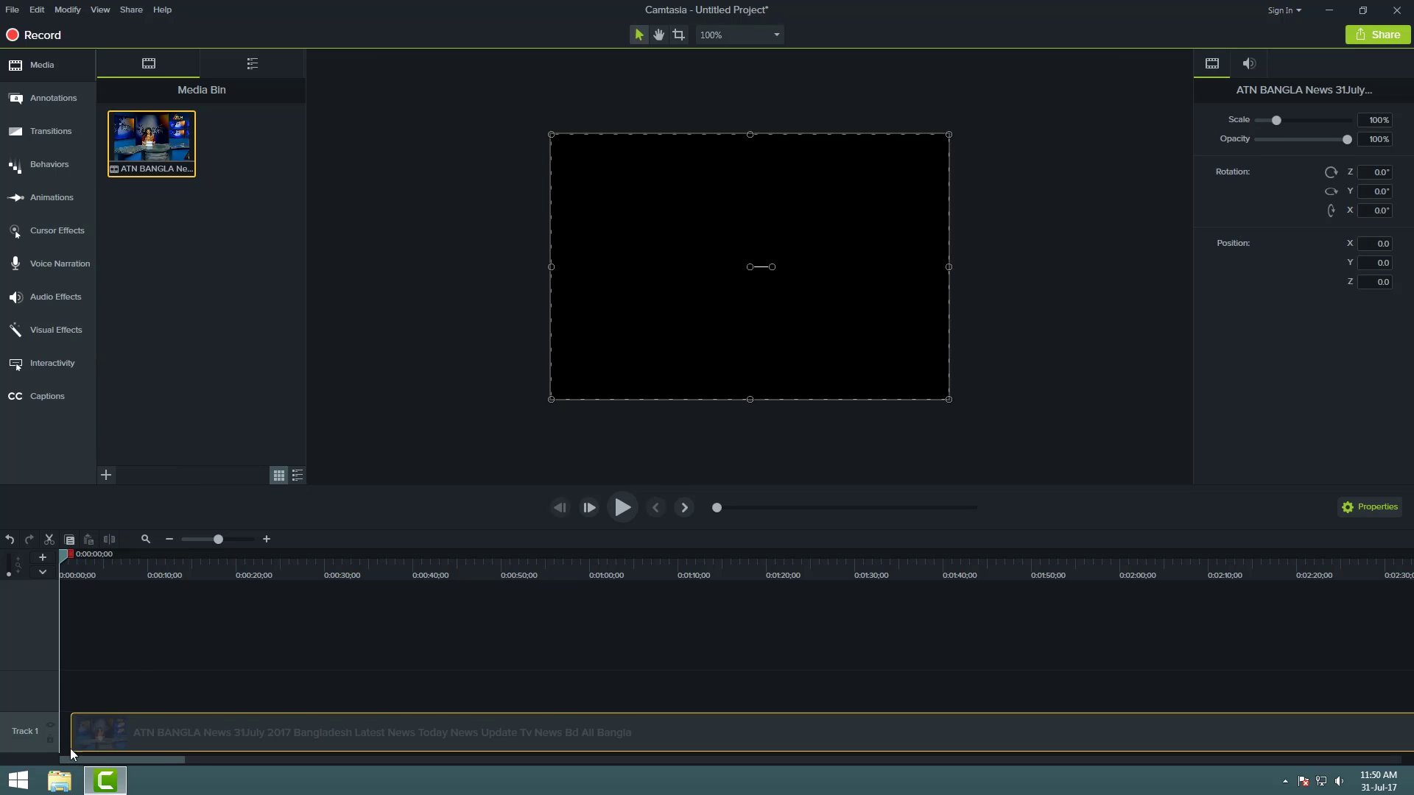
pyautogui.click(167, 736)
pyautogui.click(107, 674)
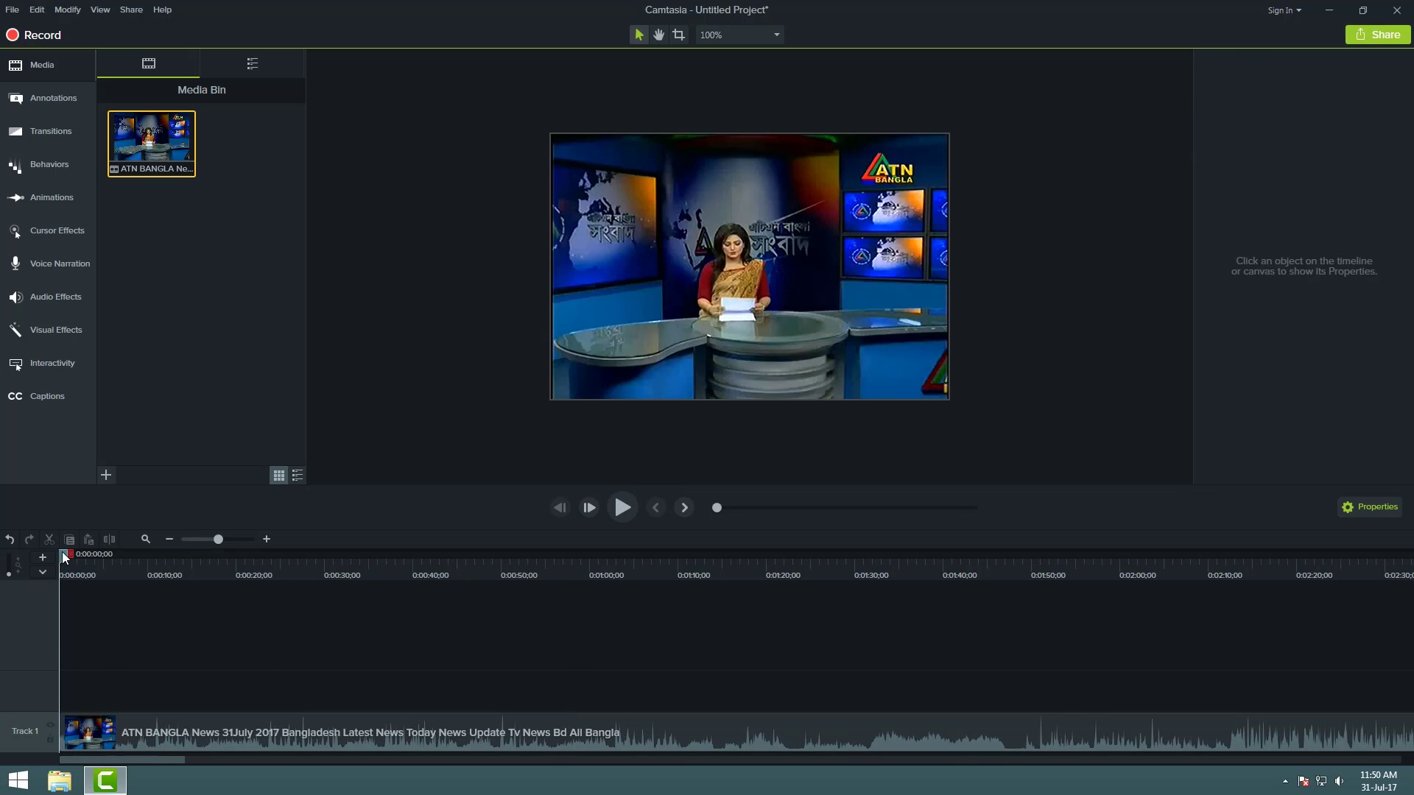
pyautogui.moveTo(62, 551); pyautogui.dragTo(126, 555)
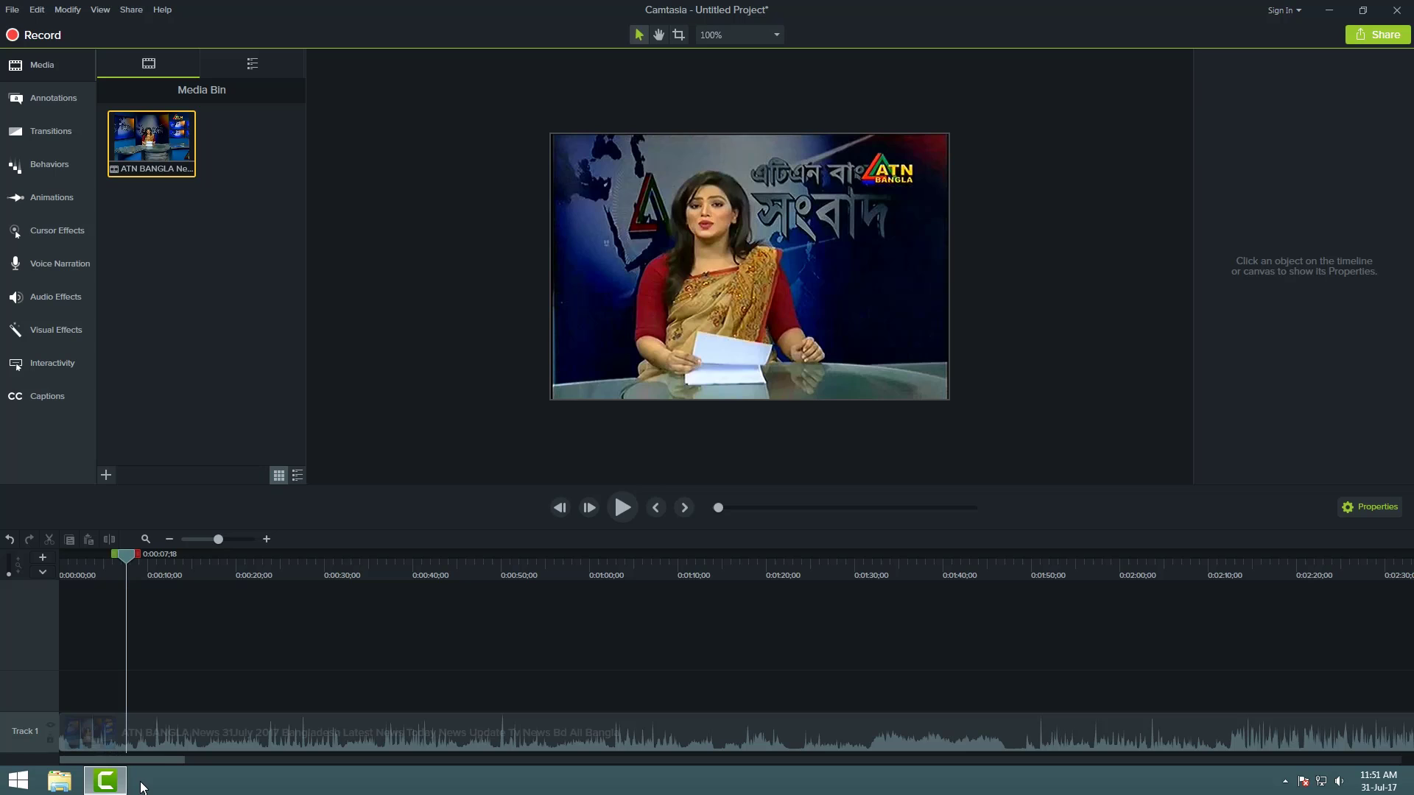
# Silence the ATN BANGLA clip on Track 1 by setting its audio gain to 0%
pyautogui.click(1331, 718)
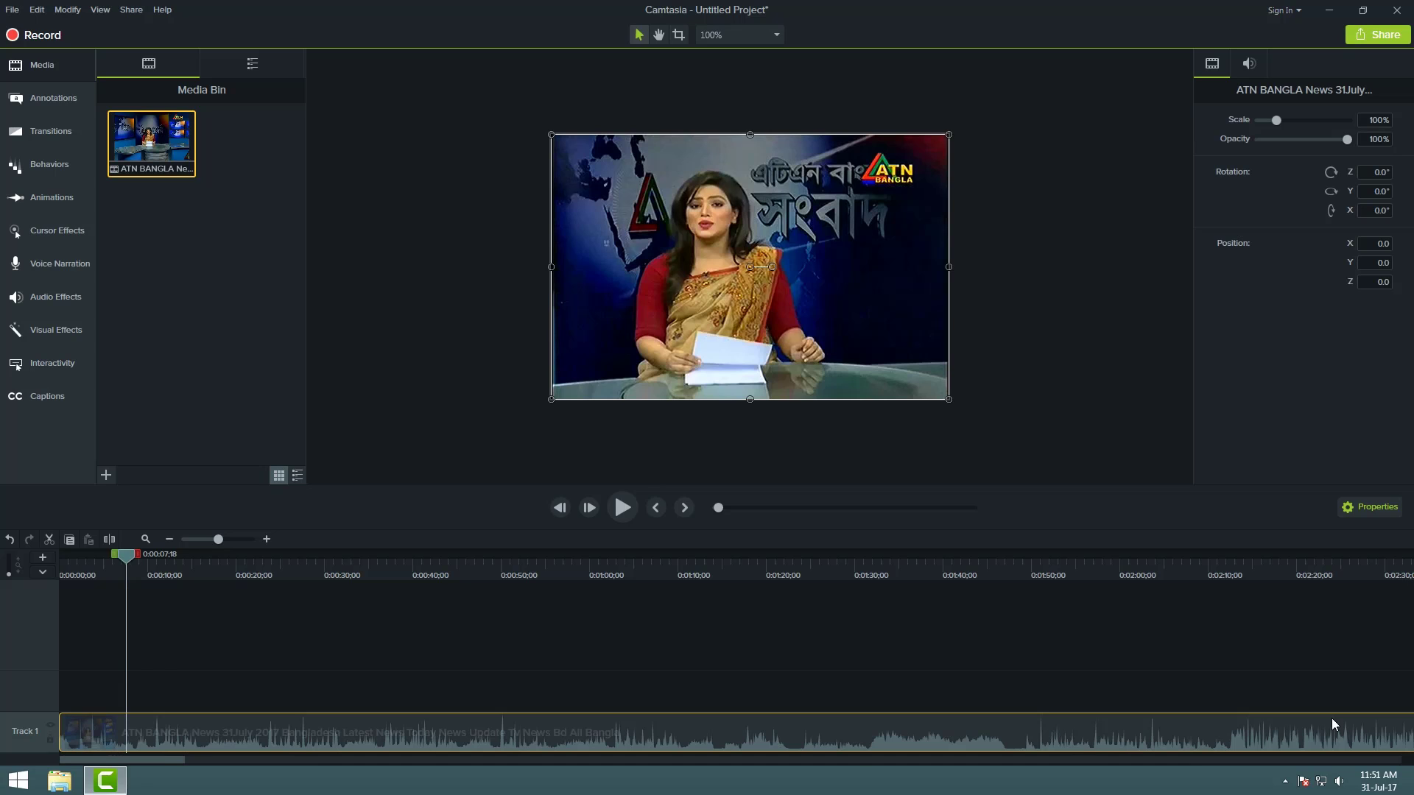
pyautogui.click(1375, 509)
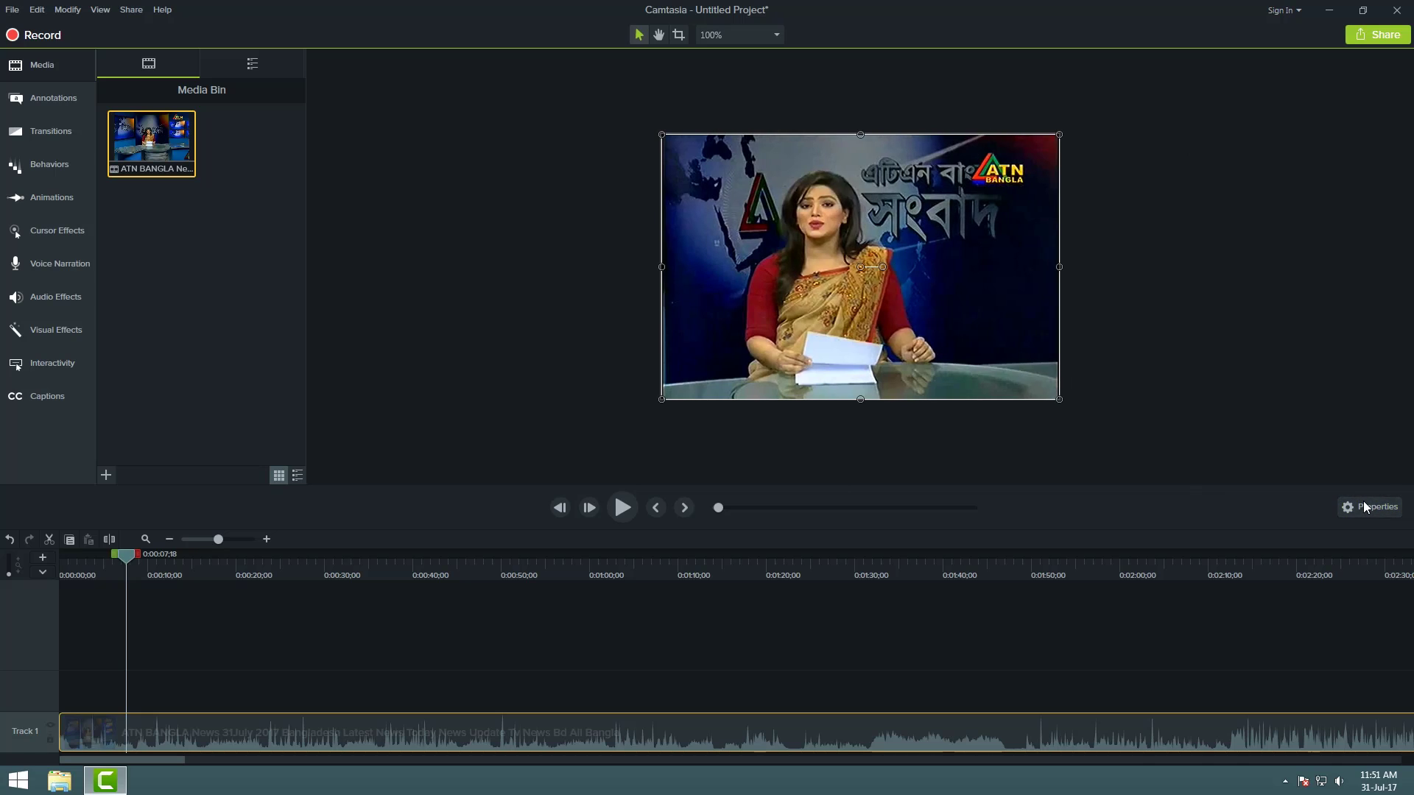
pyautogui.click(1363, 503)
pyautogui.click(1252, 63)
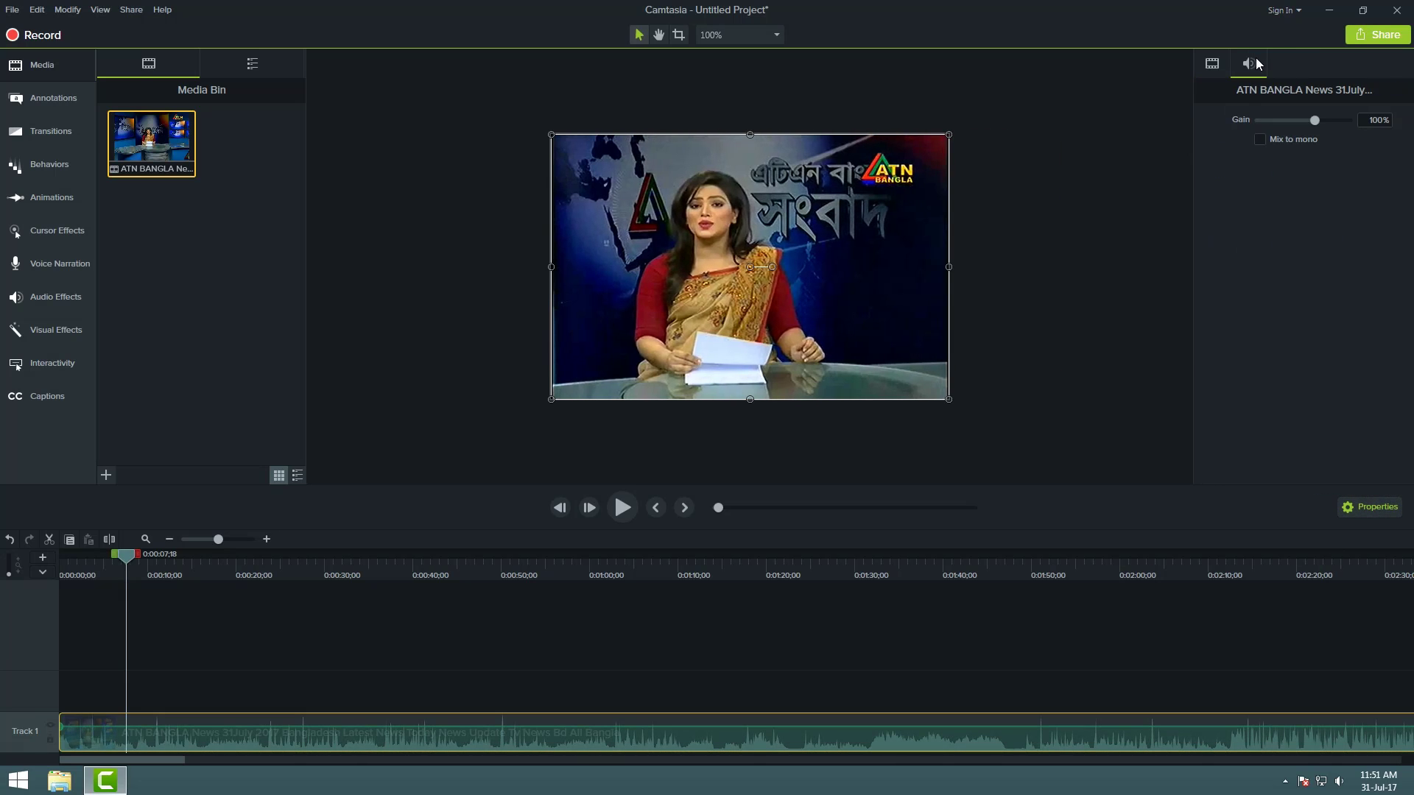
pyautogui.moveTo(1317, 120); pyautogui.dragTo(1249, 131)
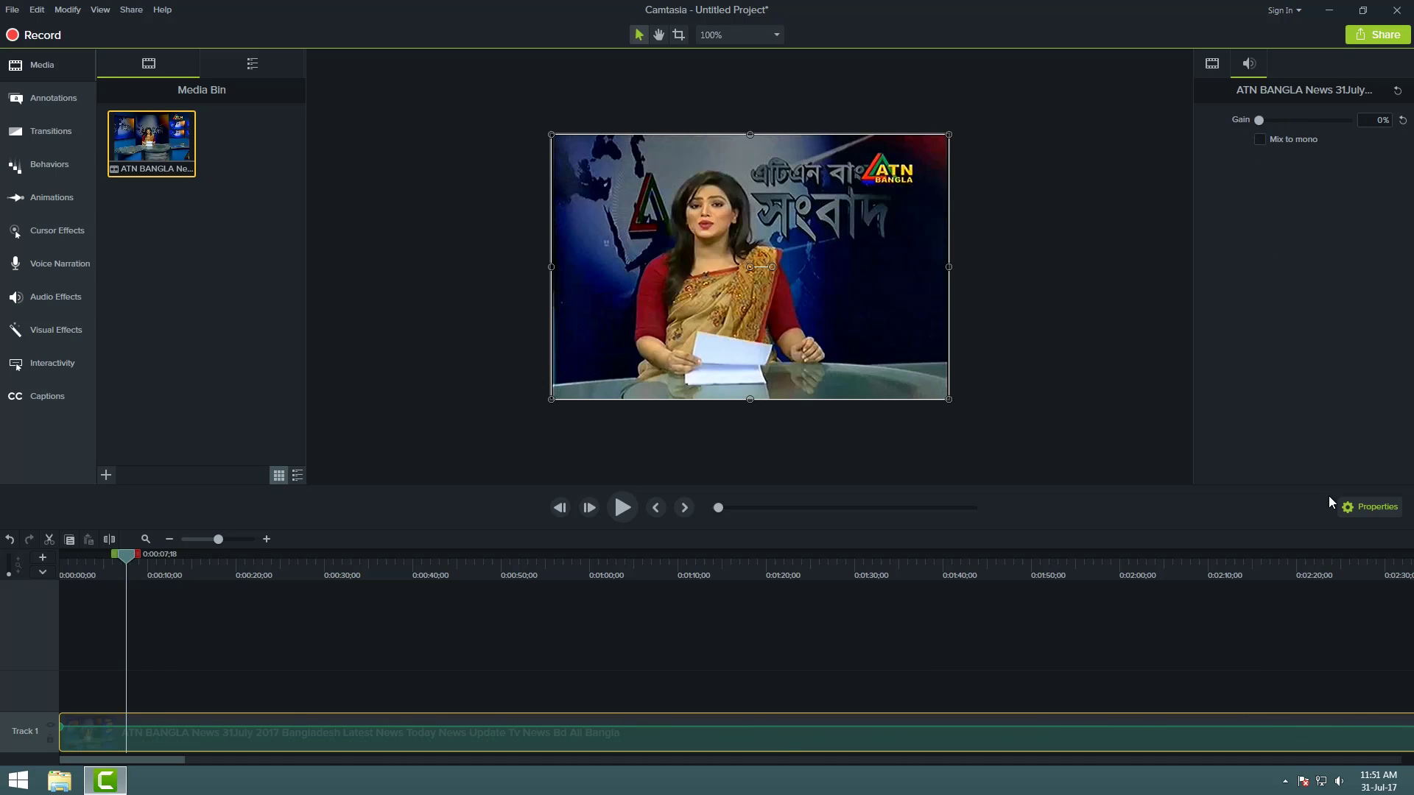
pyautogui.click(1207, 63)
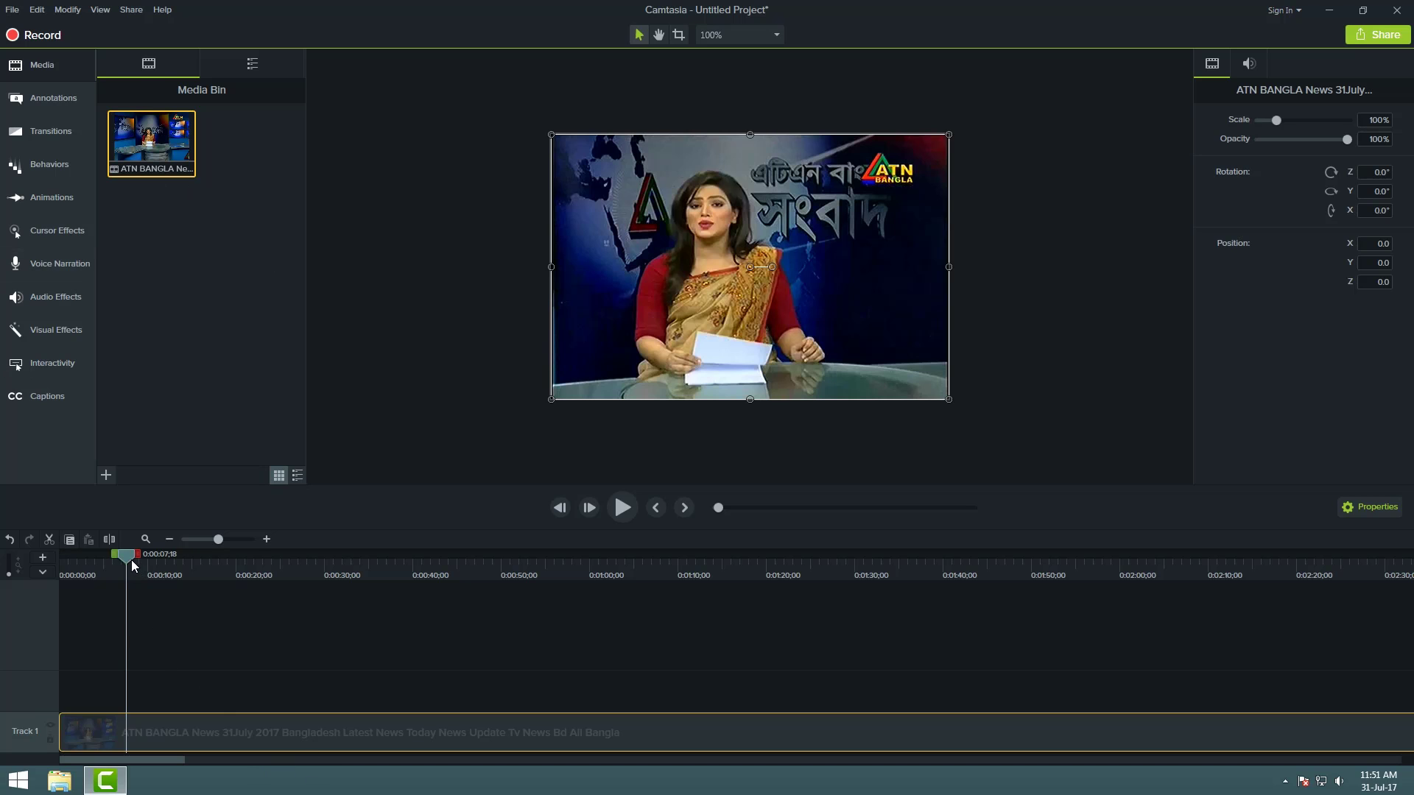
# Scrub through the Track 1 clip to find a cut point and split it at 0:00:09;08
pyautogui.moveTo(140, 563); pyautogui.dragTo(91, 695)
pyautogui.click(147, 687)
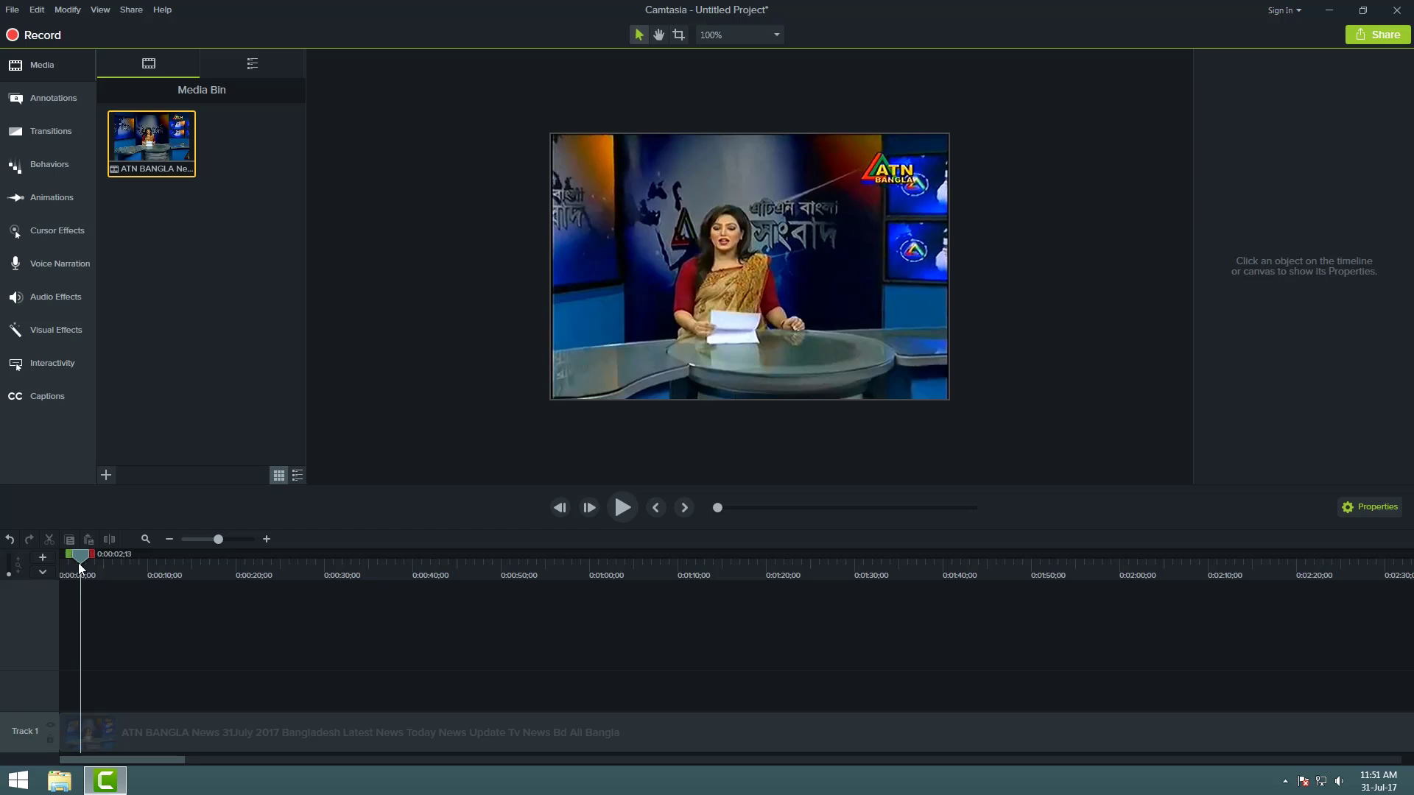
pyautogui.moveTo(80, 554); pyautogui.dragTo(116, 589)
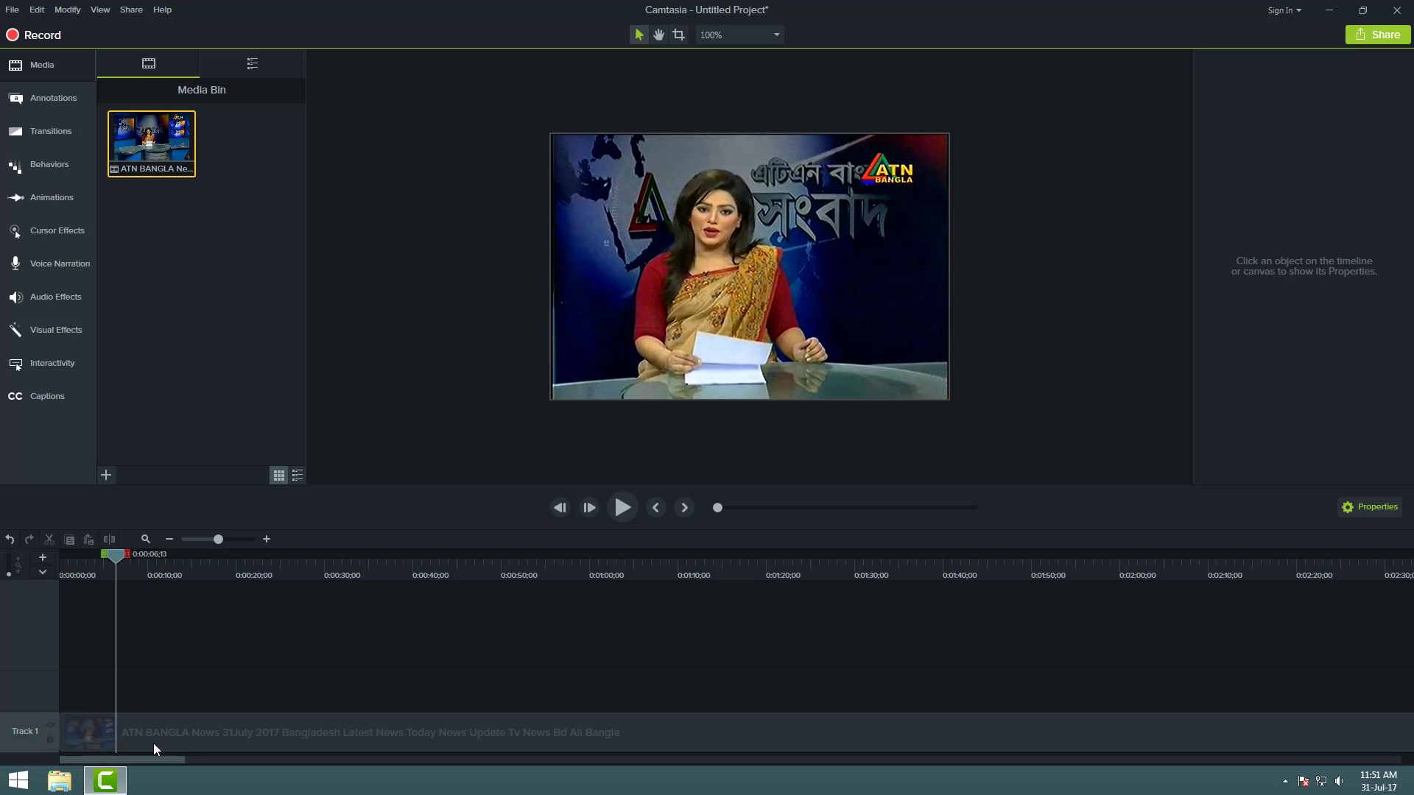
pyautogui.moveTo(160, 732); pyautogui.dragTo(122, 739)
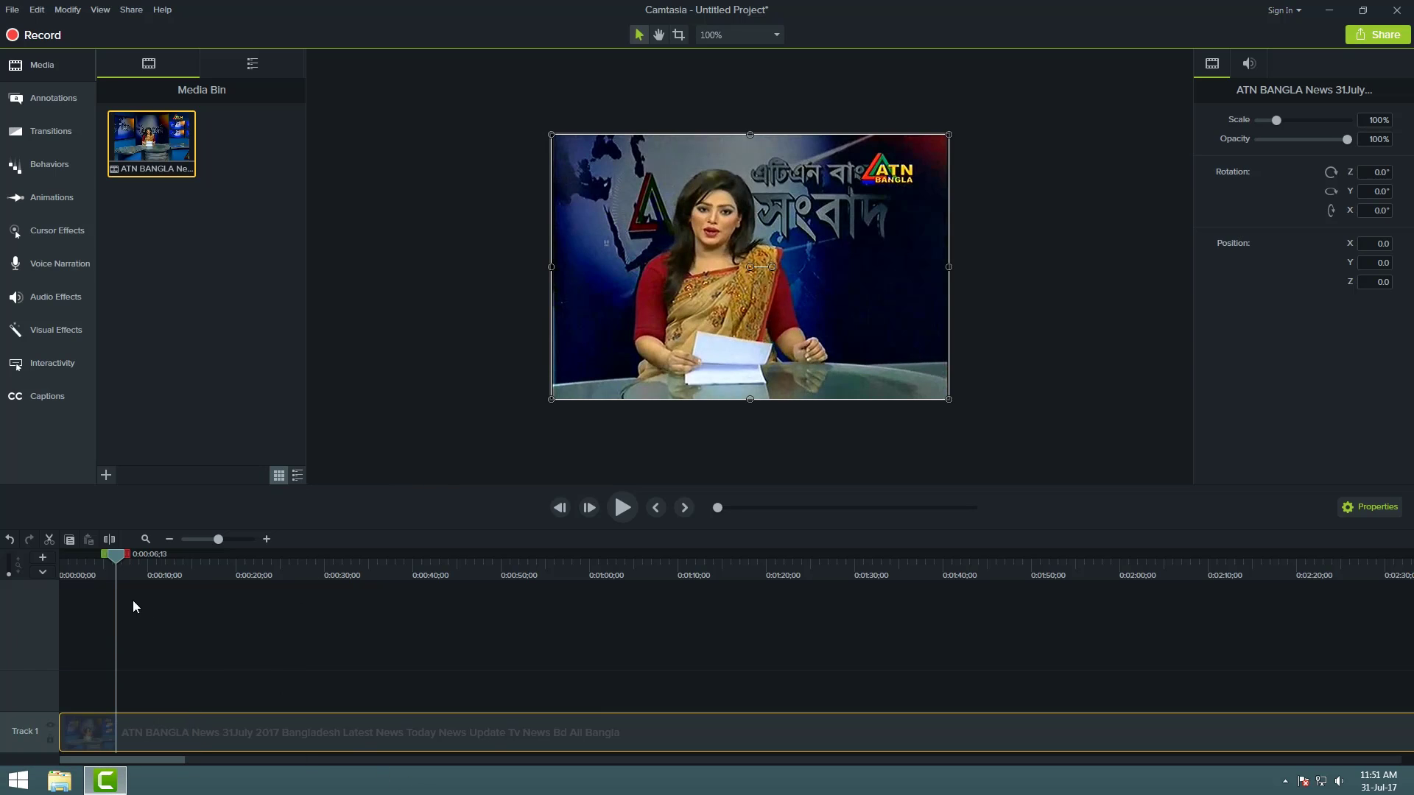
pyautogui.moveTo(111, 553); pyautogui.dragTo(474, 641)
pyautogui.moveTo(280, 660); pyautogui.dragTo(137, 680)
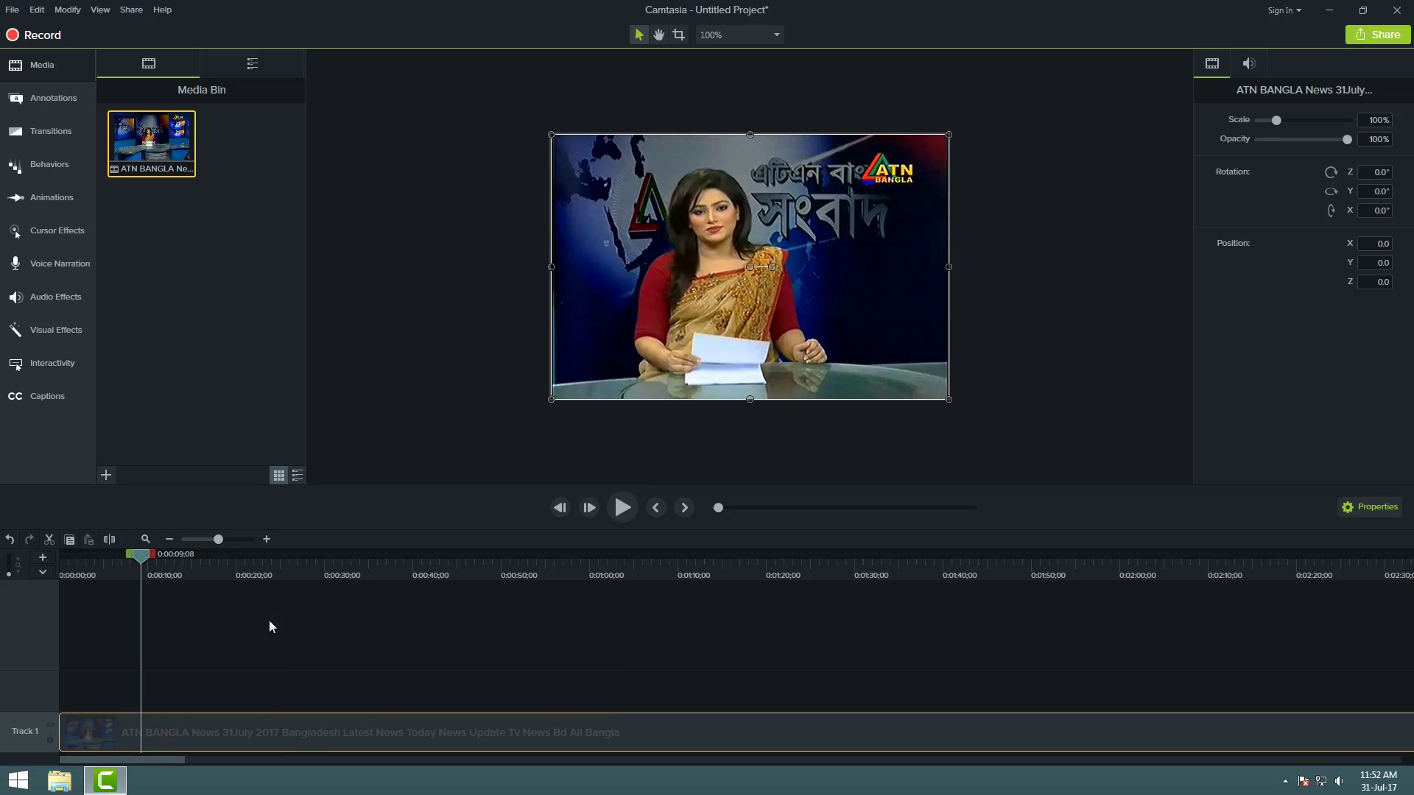
pyautogui.click(109, 541)
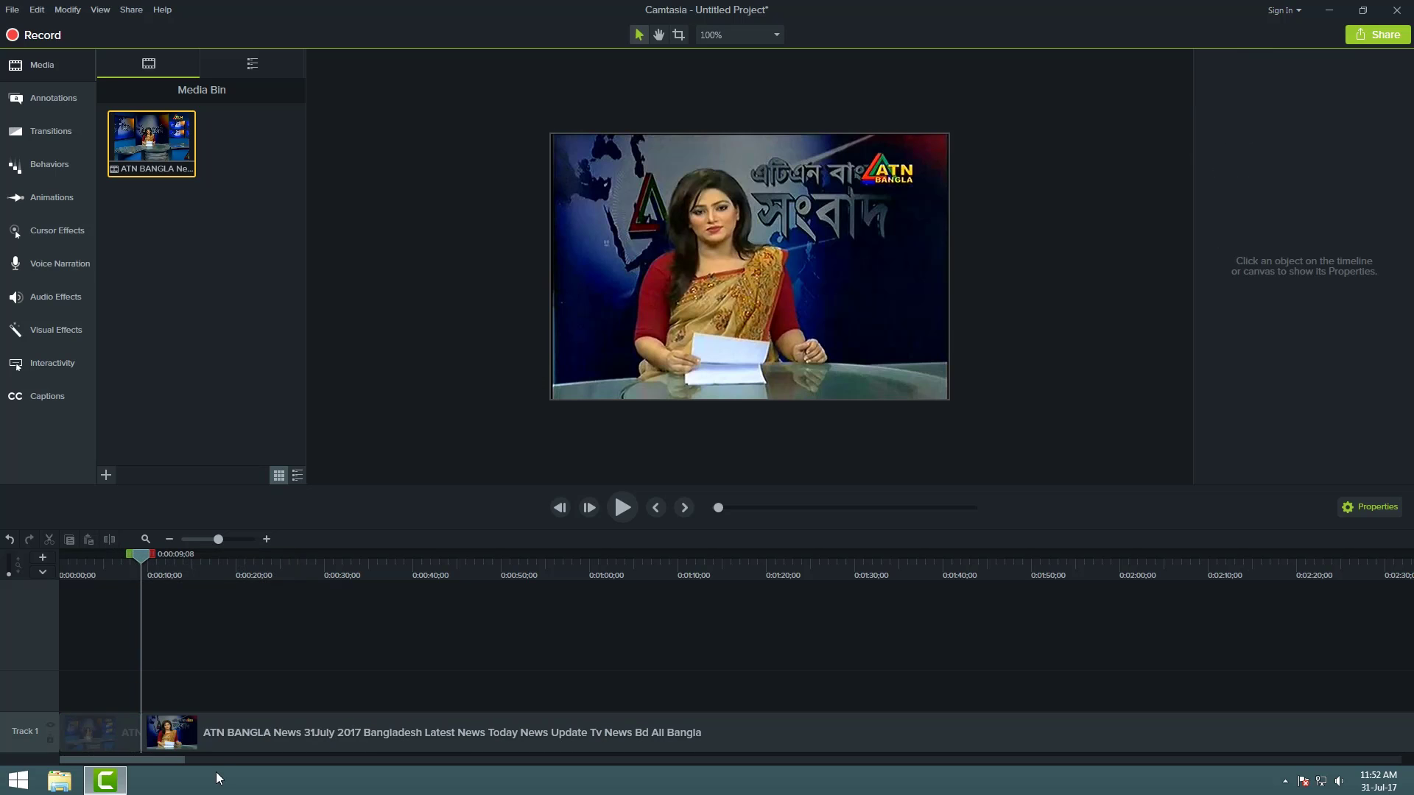
# Try moving the second segment away from the first to leave a gap, and undo both the move and the split
pyautogui.moveTo(223, 739); pyautogui.dragTo(289, 749)
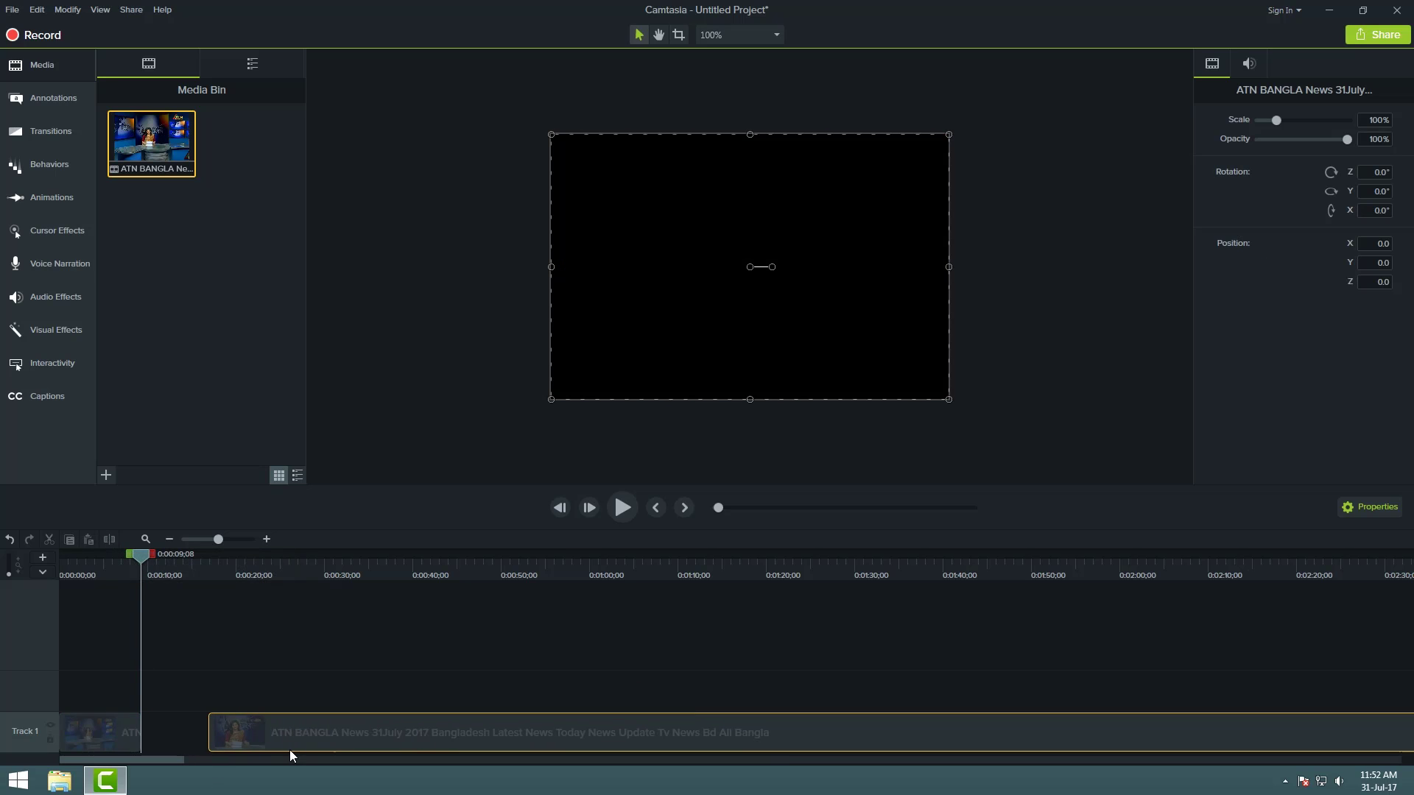
pyautogui.click(238, 693)
pyautogui.moveTo(142, 562); pyautogui.dragTo(170, 564)
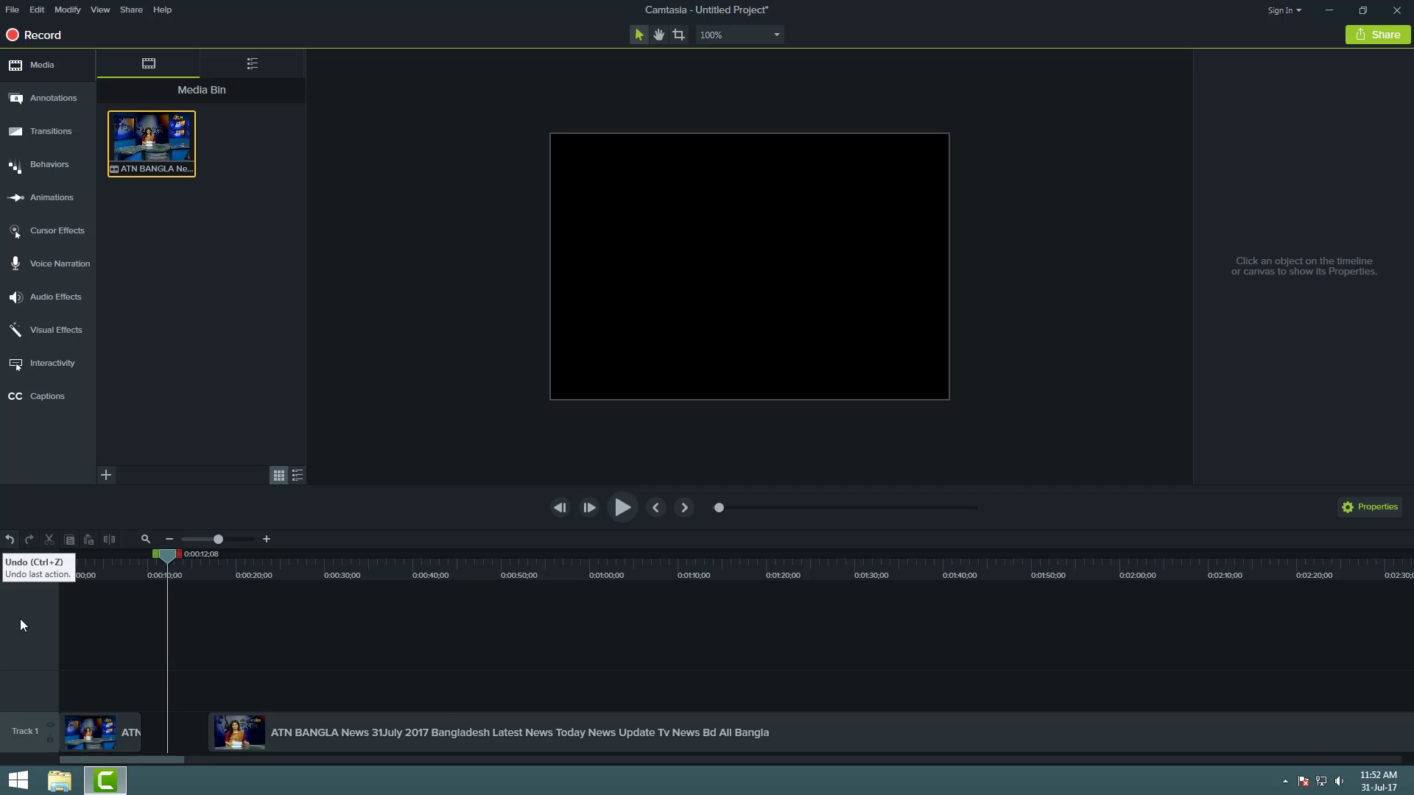
pyautogui.click(9, 542)
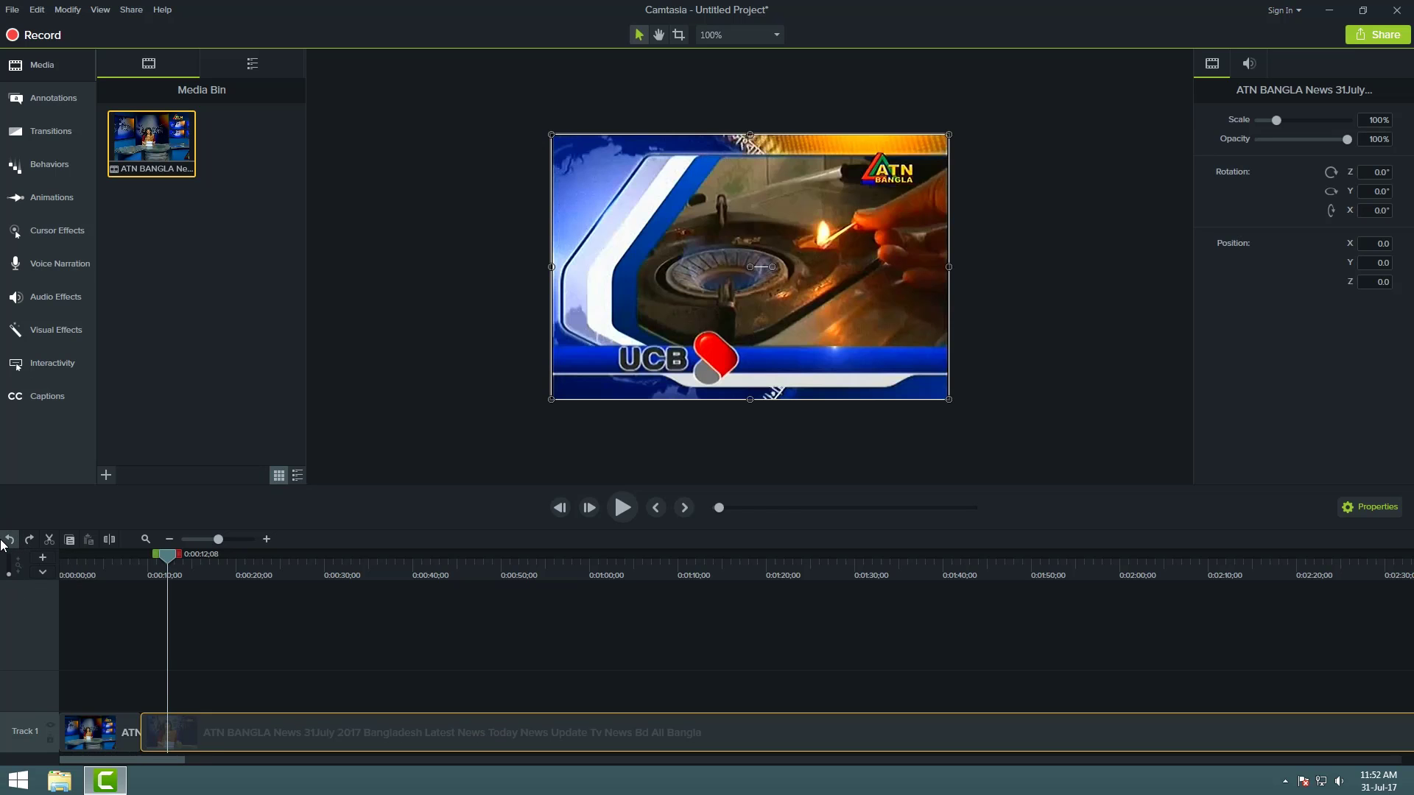
pyautogui.click(3, 544)
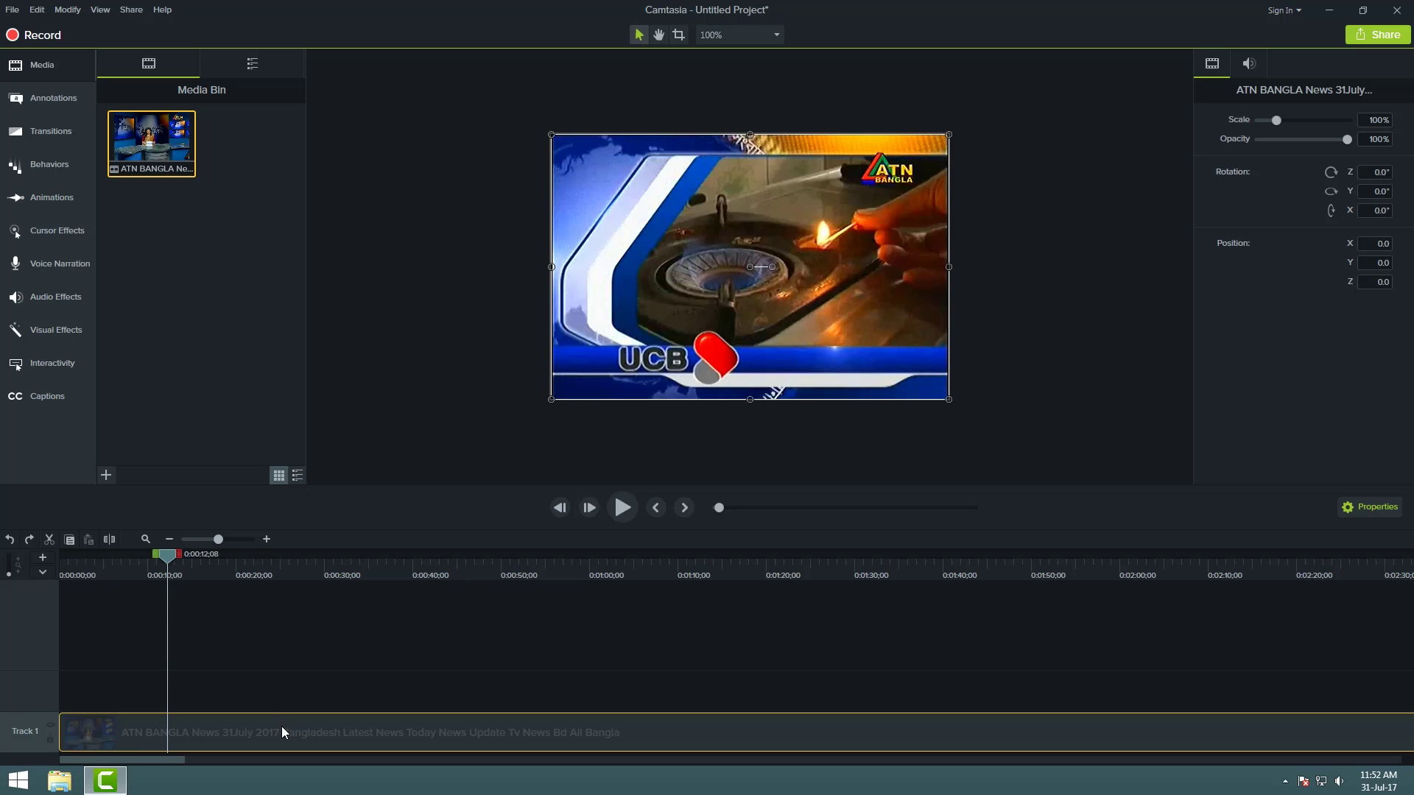
# Split the Track 1 clip at 0:00:09;03 and move the second segment to start at about 20 seconds
pyautogui.moveTo(282, 726)
pyautogui.mouseDown()
pyautogui.moveTo(312, 730)
pyautogui.moveTo(271, 734)
pyautogui.mouseUp()
pyautogui.moveTo(174, 559); pyautogui.dragTo(139, 561)
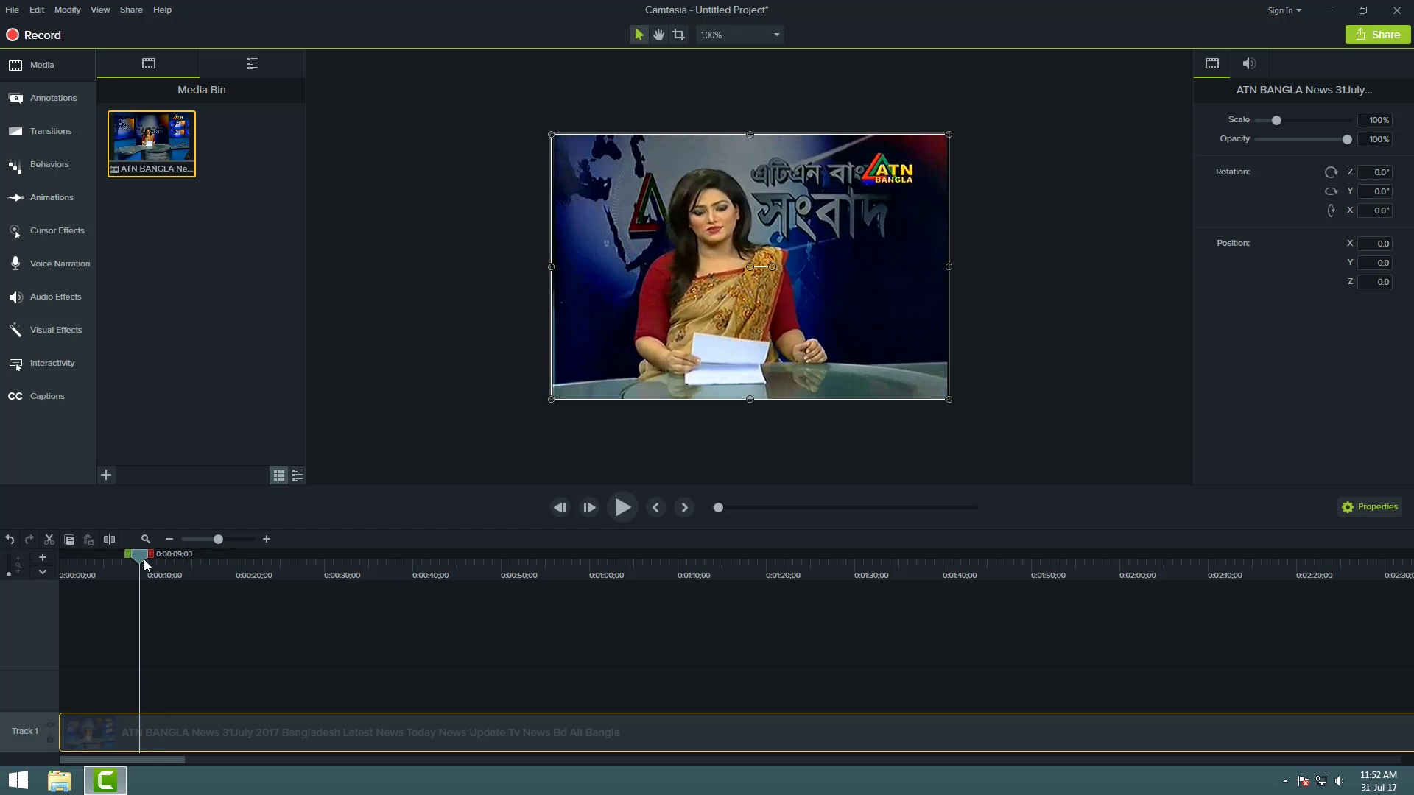
pyautogui.click(109, 540)
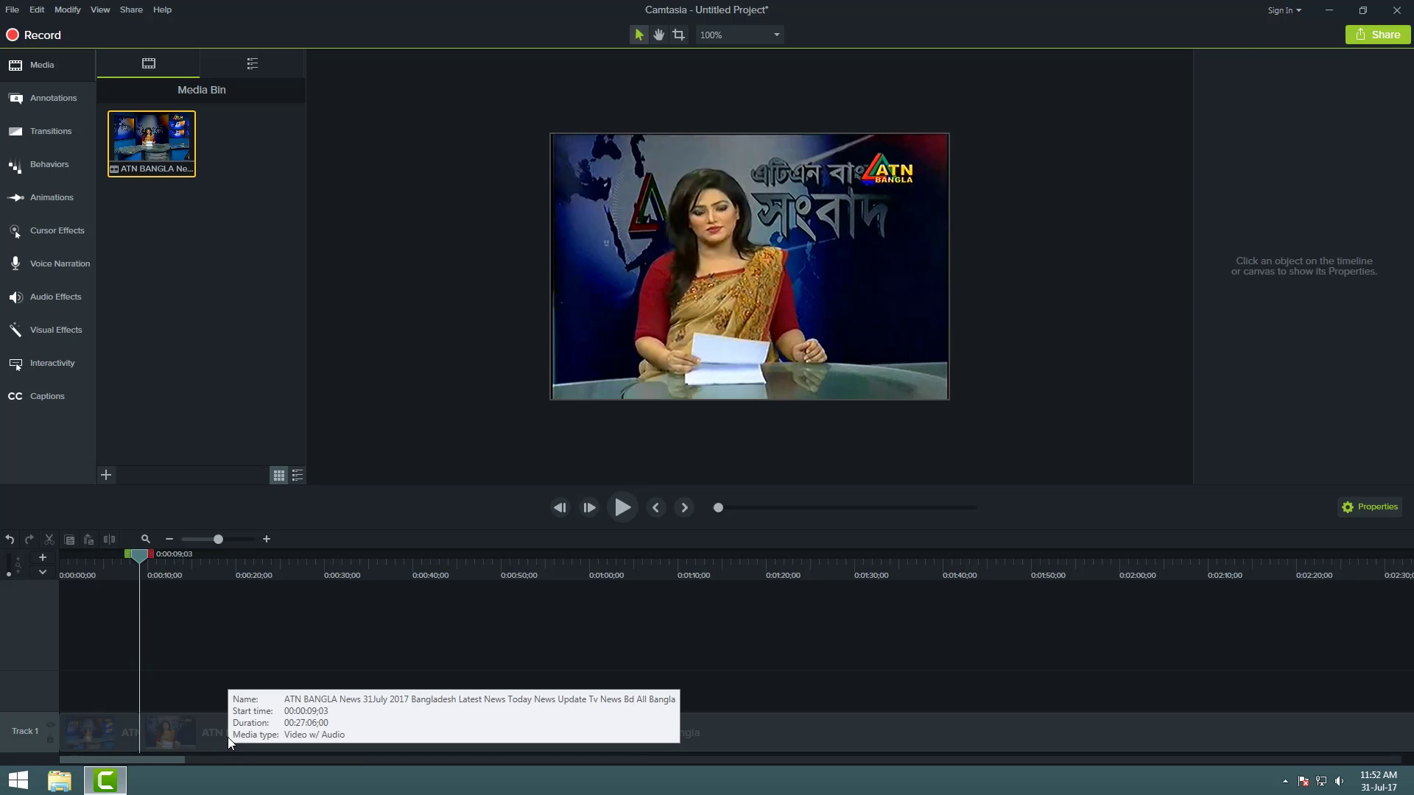
pyautogui.moveTo(228, 737); pyautogui.dragTo(335, 725)
pyautogui.click(184, 669)
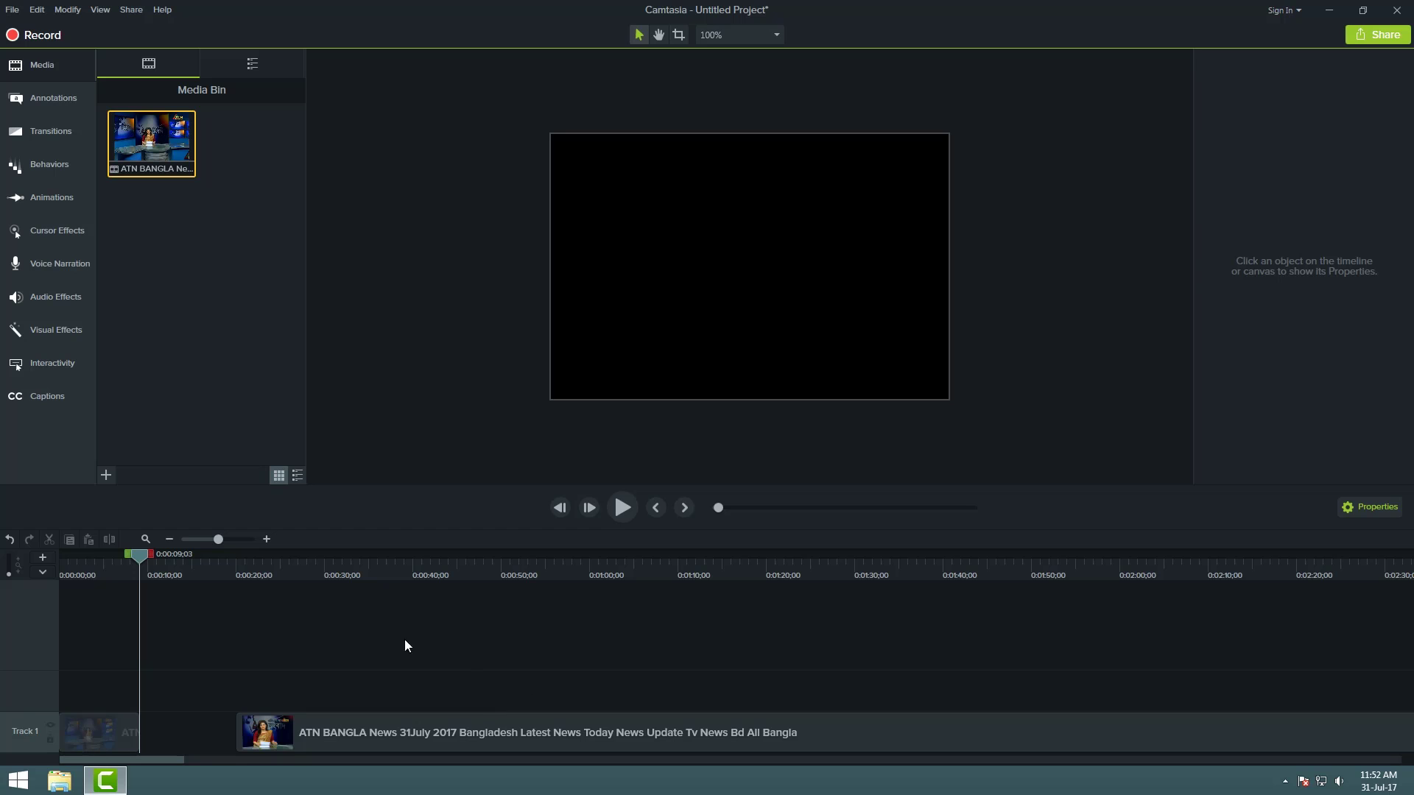
# Shift the first segment to start at about 2 seconds and enlarge it on the canvas to 134.4%, positioned at about X -32, Y 30
pyautogui.moveTo(139, 559); pyautogui.dragTo(104, 583)
pyautogui.moveTo(123, 731); pyautogui.dragTo(144, 728)
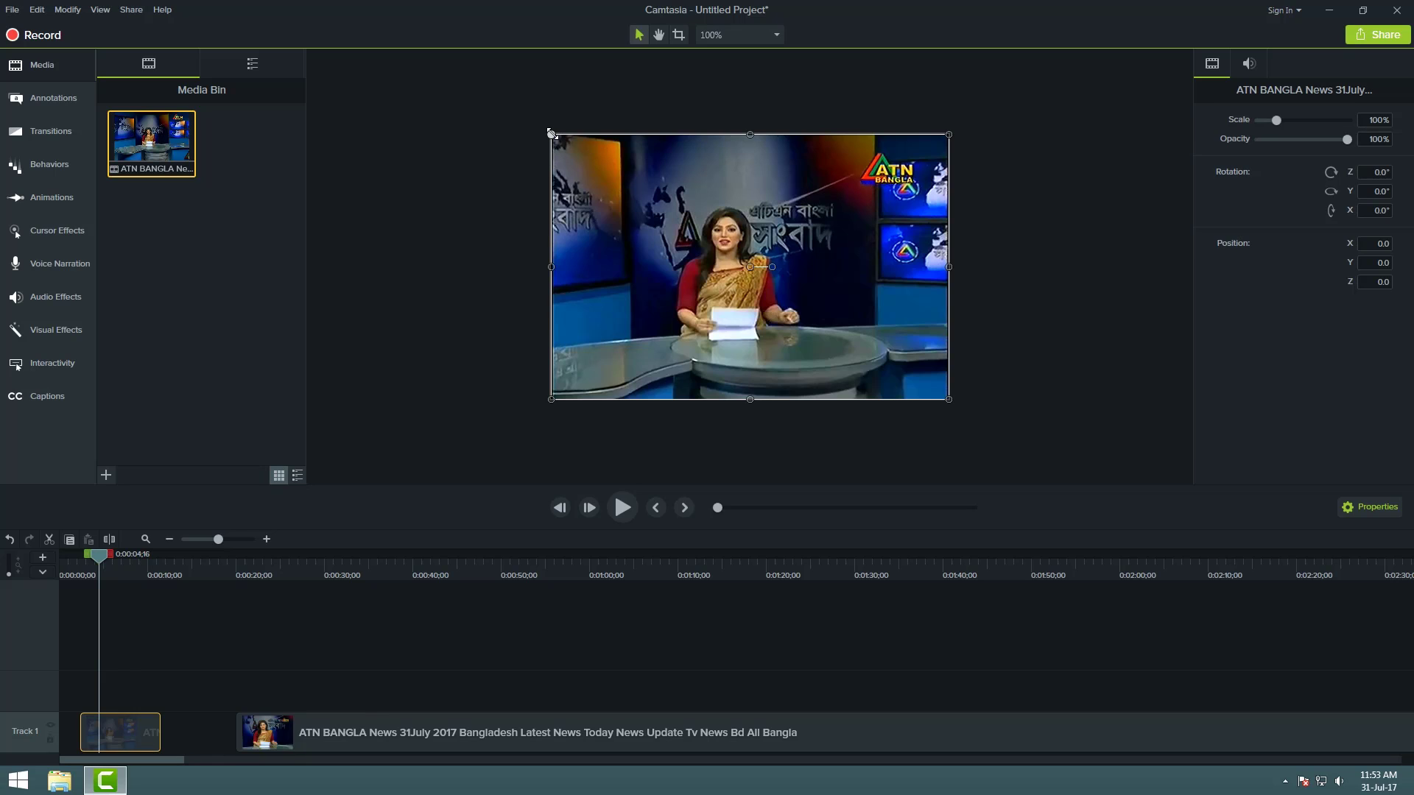
pyautogui.moveTo(551, 133); pyautogui.dragTo(456, 70)
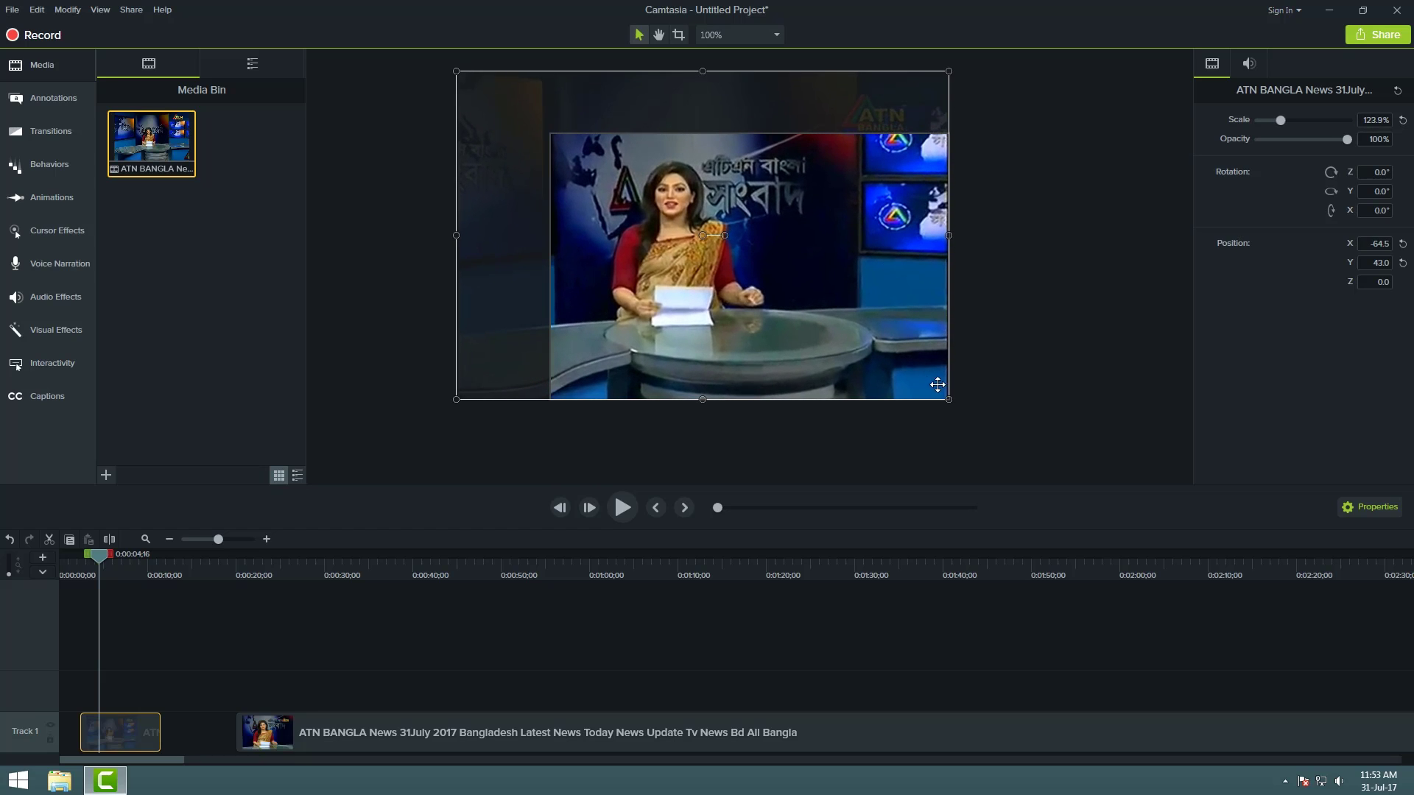
pyautogui.moveTo(969, 412); pyautogui.dragTo(991, 427)
pyautogui.moveTo(670, 316); pyautogui.dragTo(665, 269)
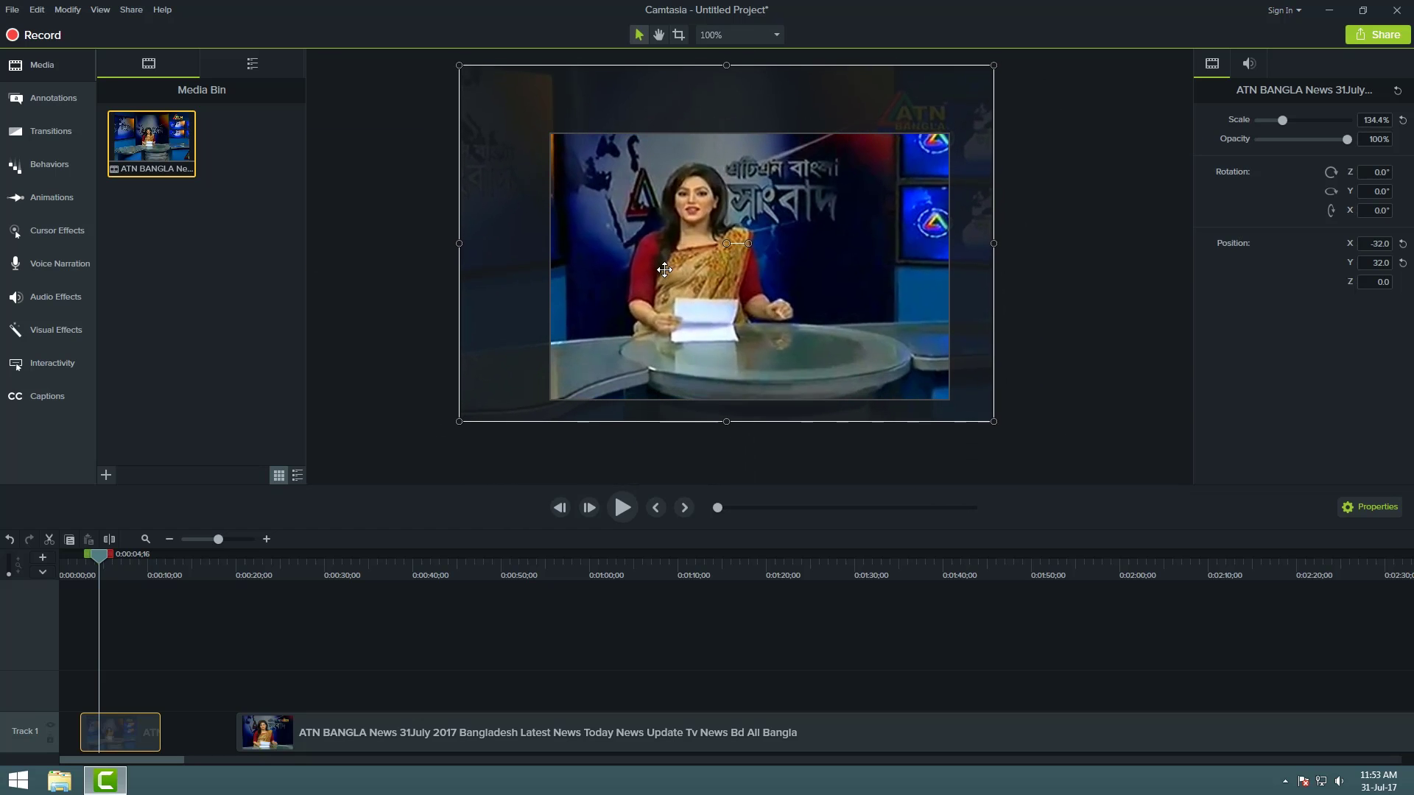
pyautogui.click(353, 351)
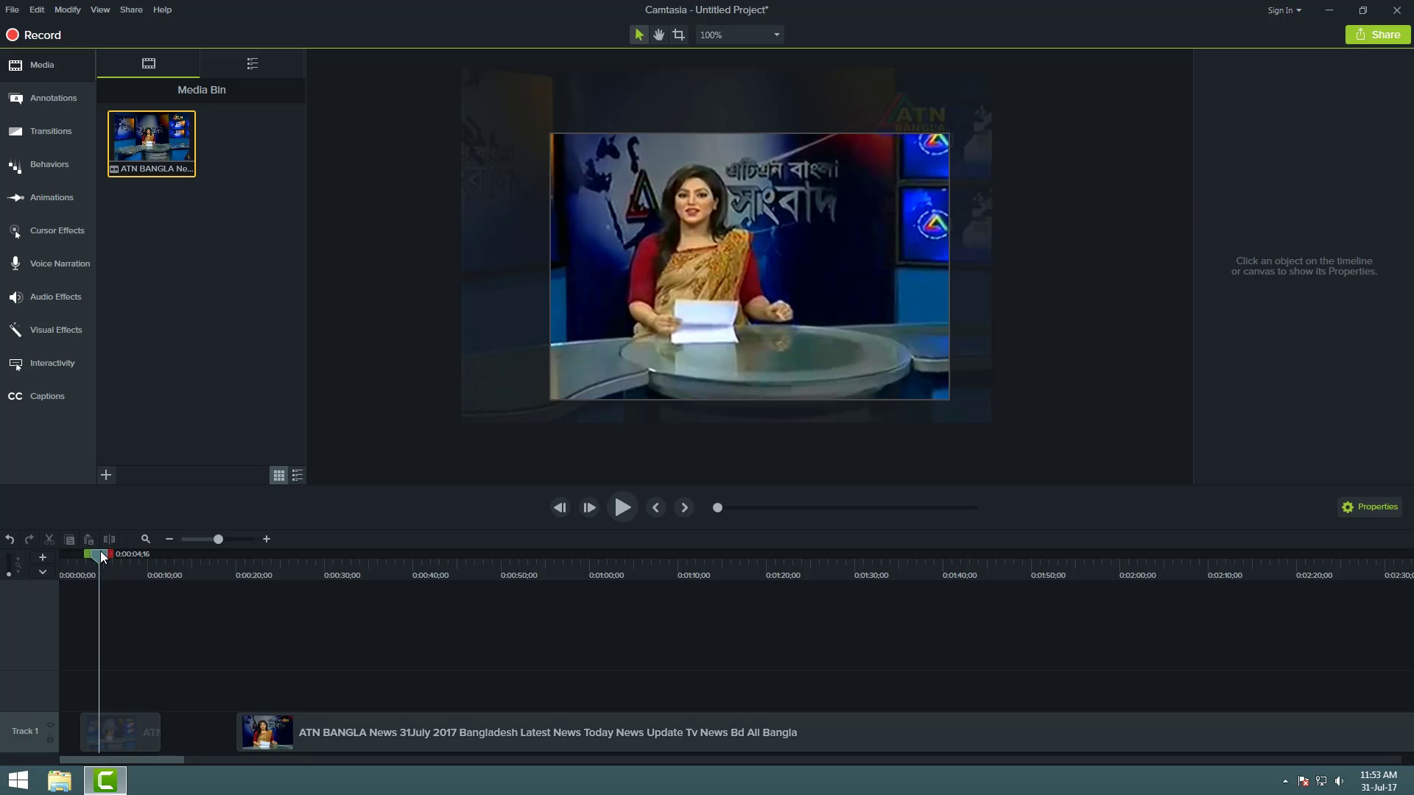
# Play back the enlarged first segment and reduce its scale on the canvas to about 128.1%
pyautogui.moveTo(100, 551); pyautogui.dragTo(86, 558)
pyautogui.press('space')
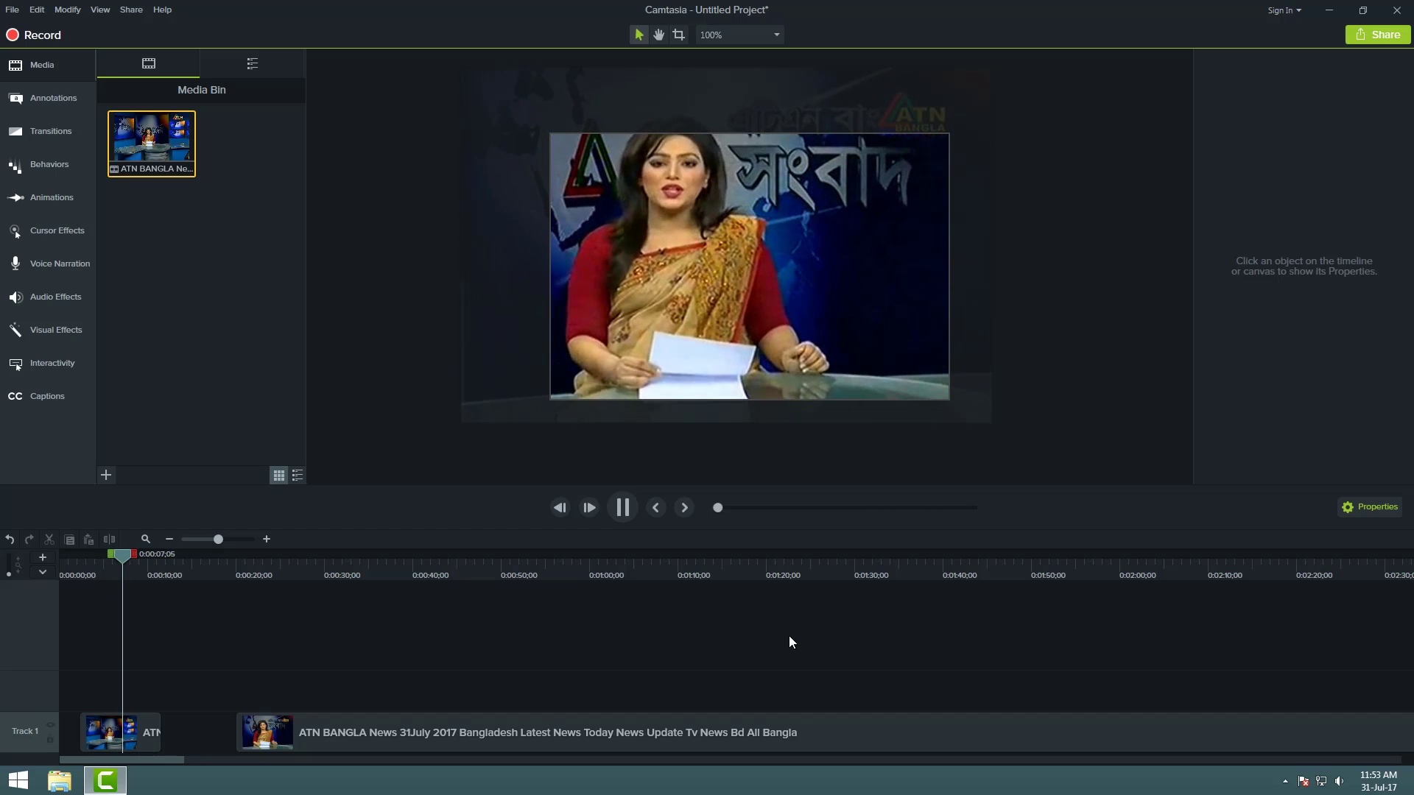
pyautogui.click(639, 323)
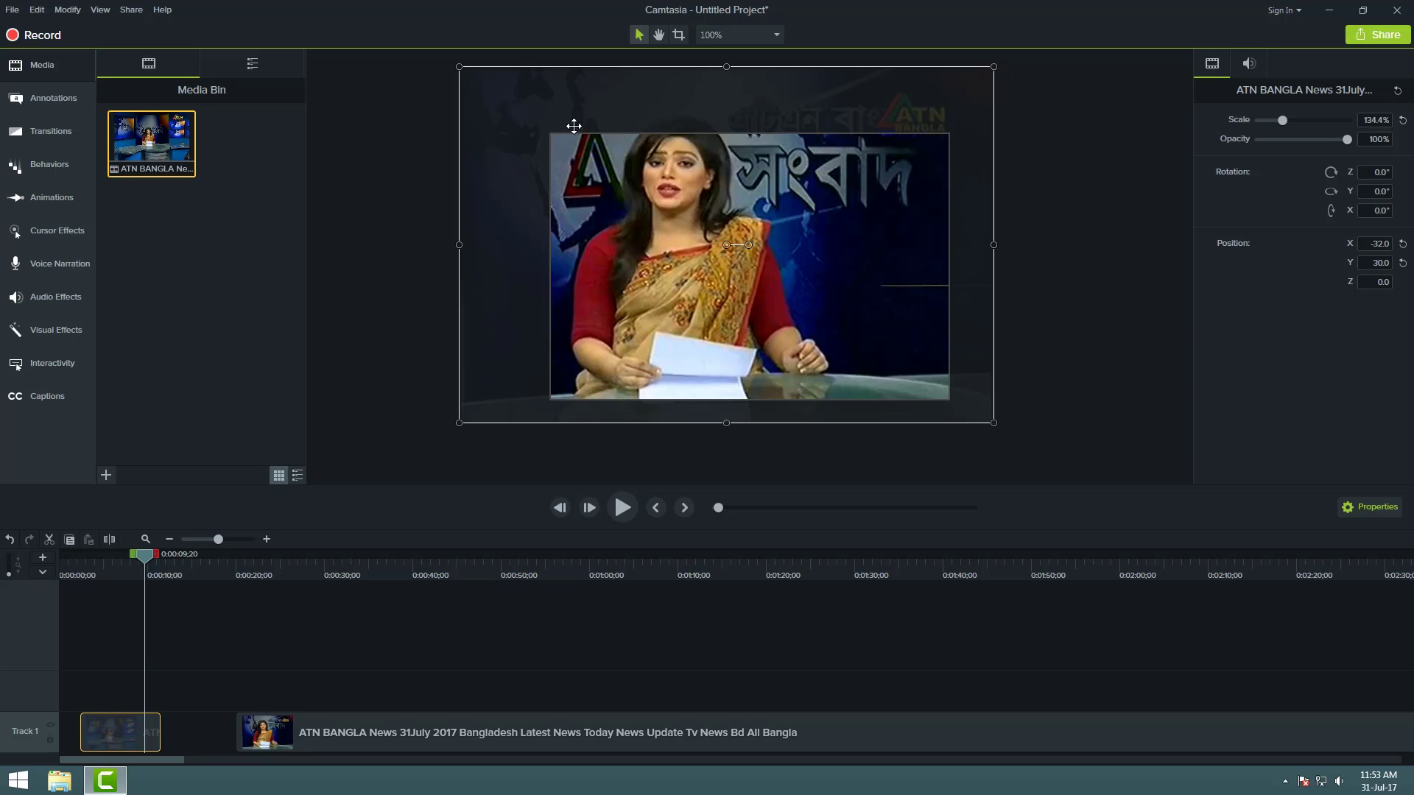
pyautogui.moveTo(458, 66); pyautogui.dragTo(484, 83)
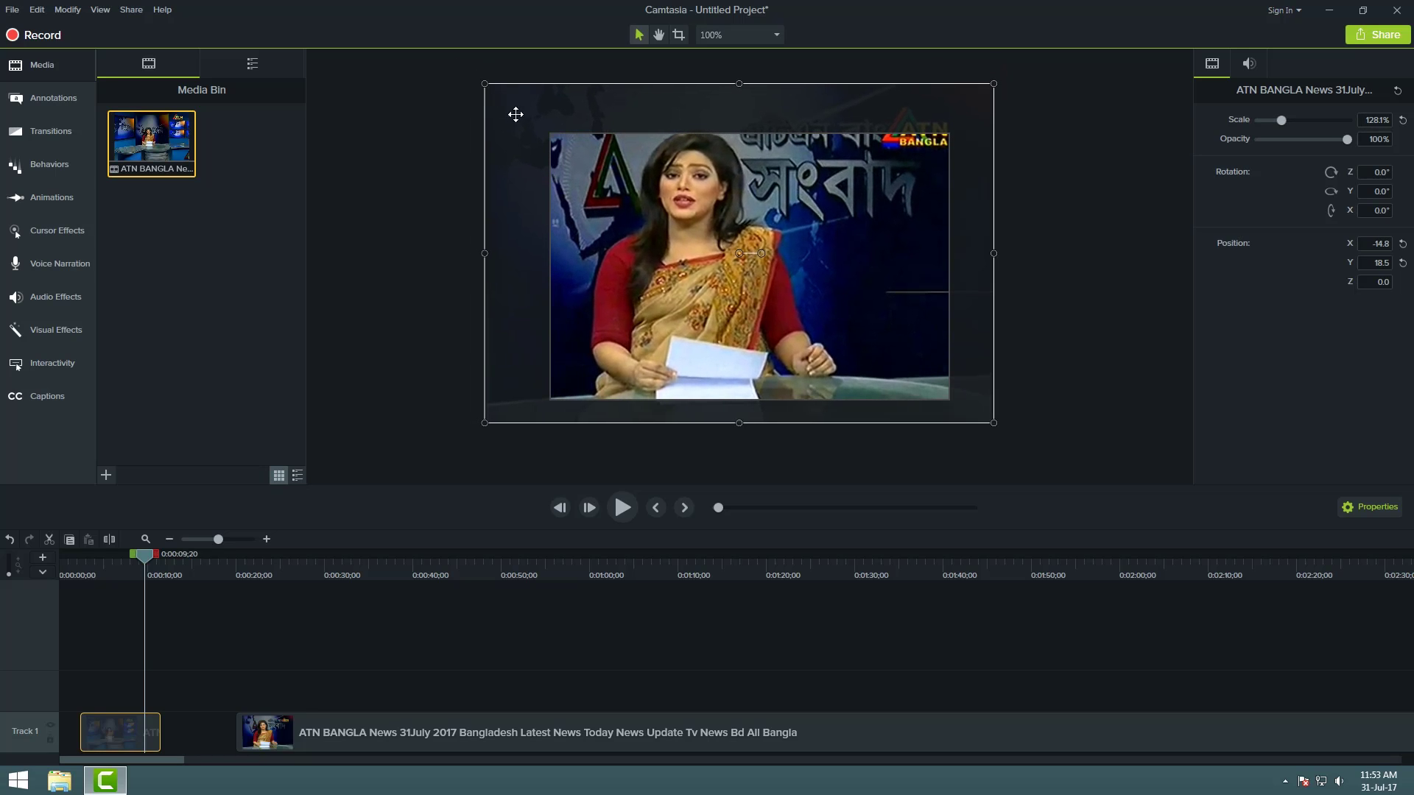
# Nudge the enlarged first segment slightly up and to the right on the canvas and deselect it
pyautogui.moveTo(919, 187); pyautogui.dragTo(930, 177)
pyautogui.click(425, 265)
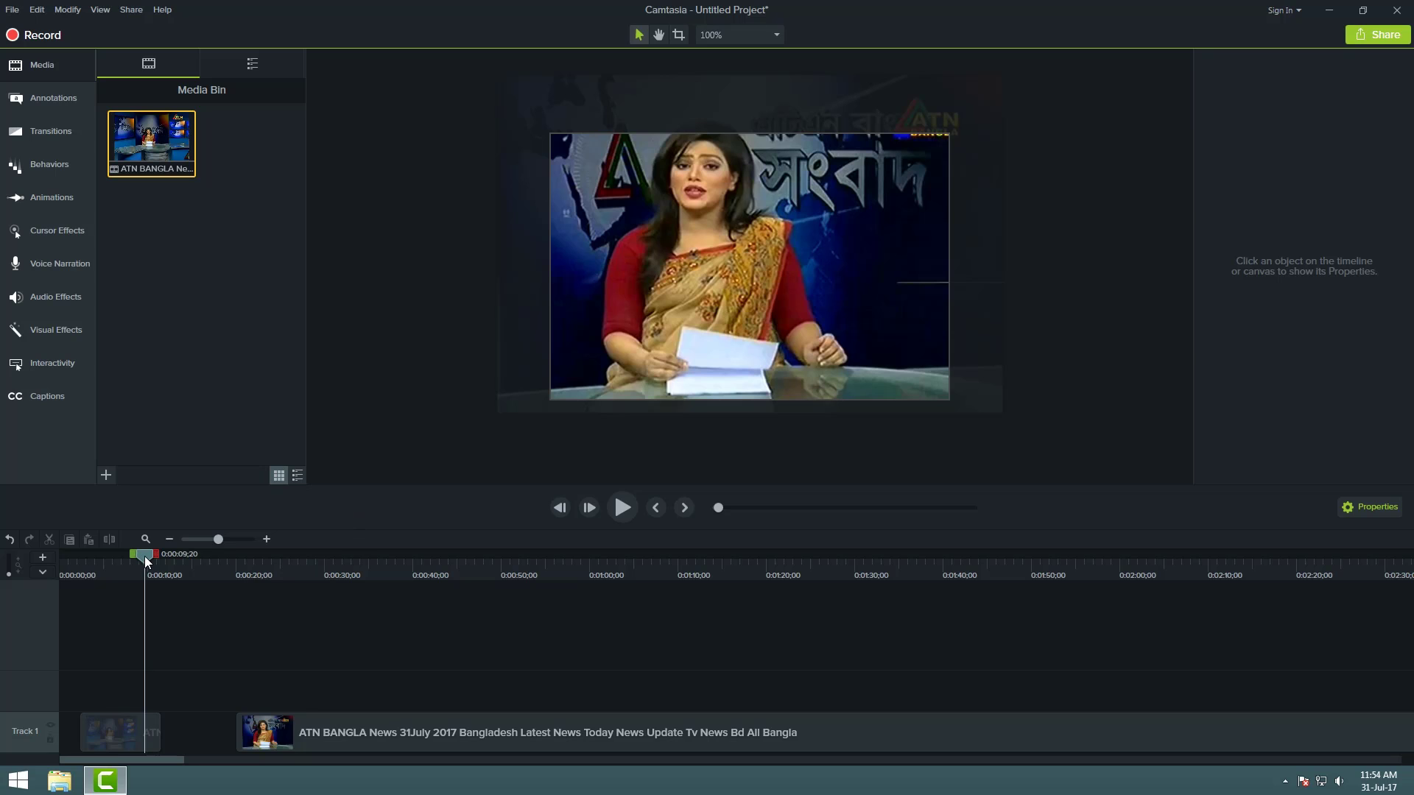
# Move the second segment closer to the first so it starts at 0:00:12;15, and scrub through its opening to about 21 seconds
pyautogui.click(393, 741)
pyautogui.moveTo(392, 737); pyautogui.dragTo(326, 737)
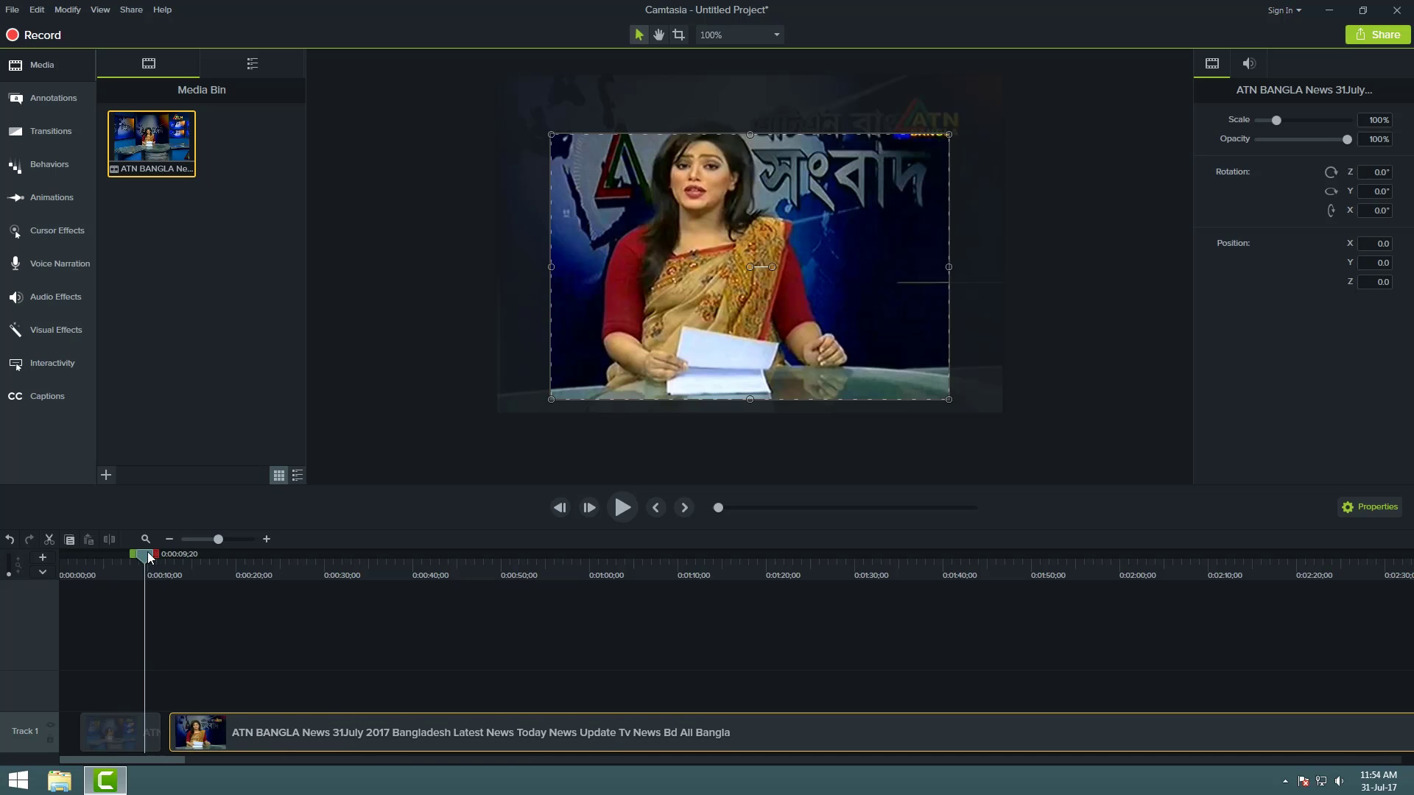
pyautogui.moveTo(148, 550); pyautogui.dragTo(221, 562)
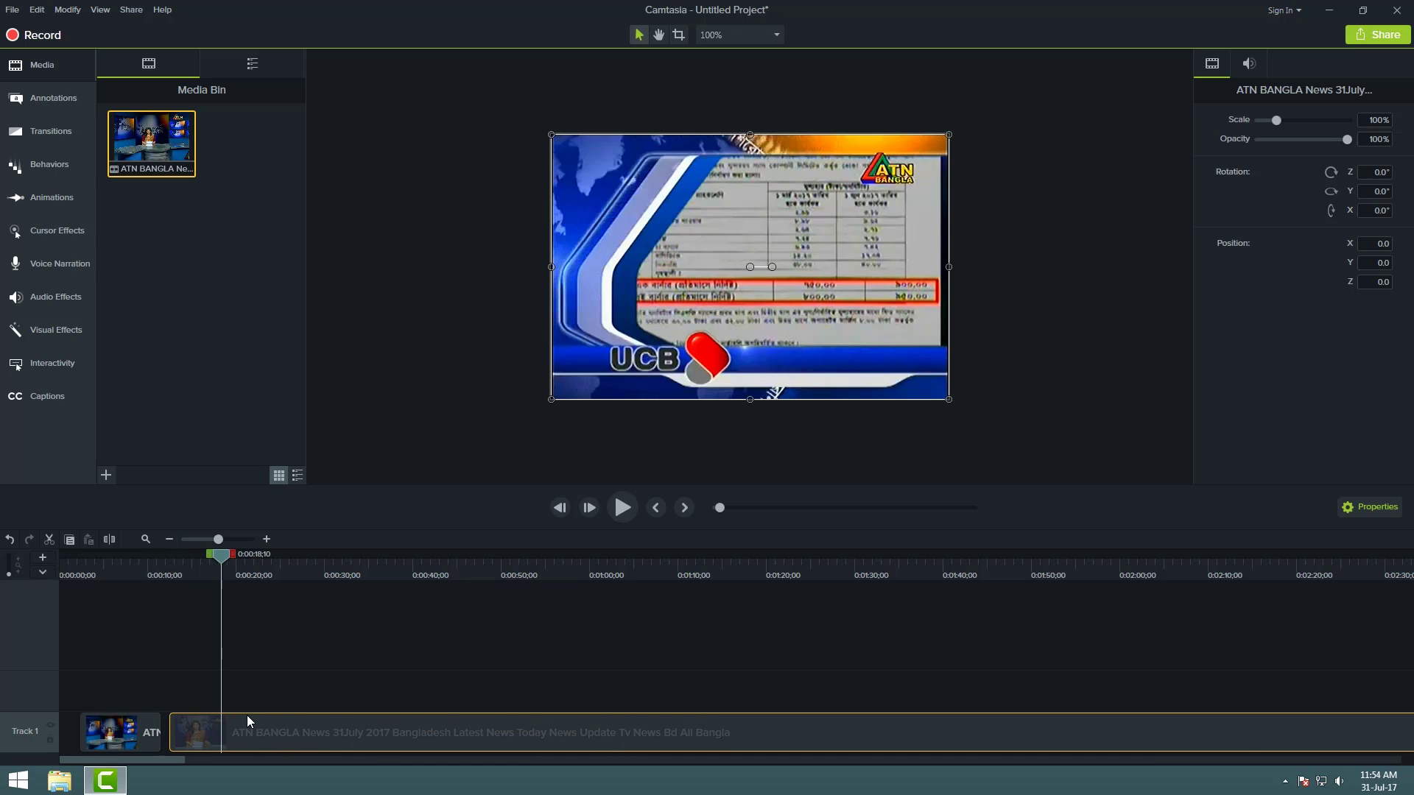
pyautogui.click(585, 685)
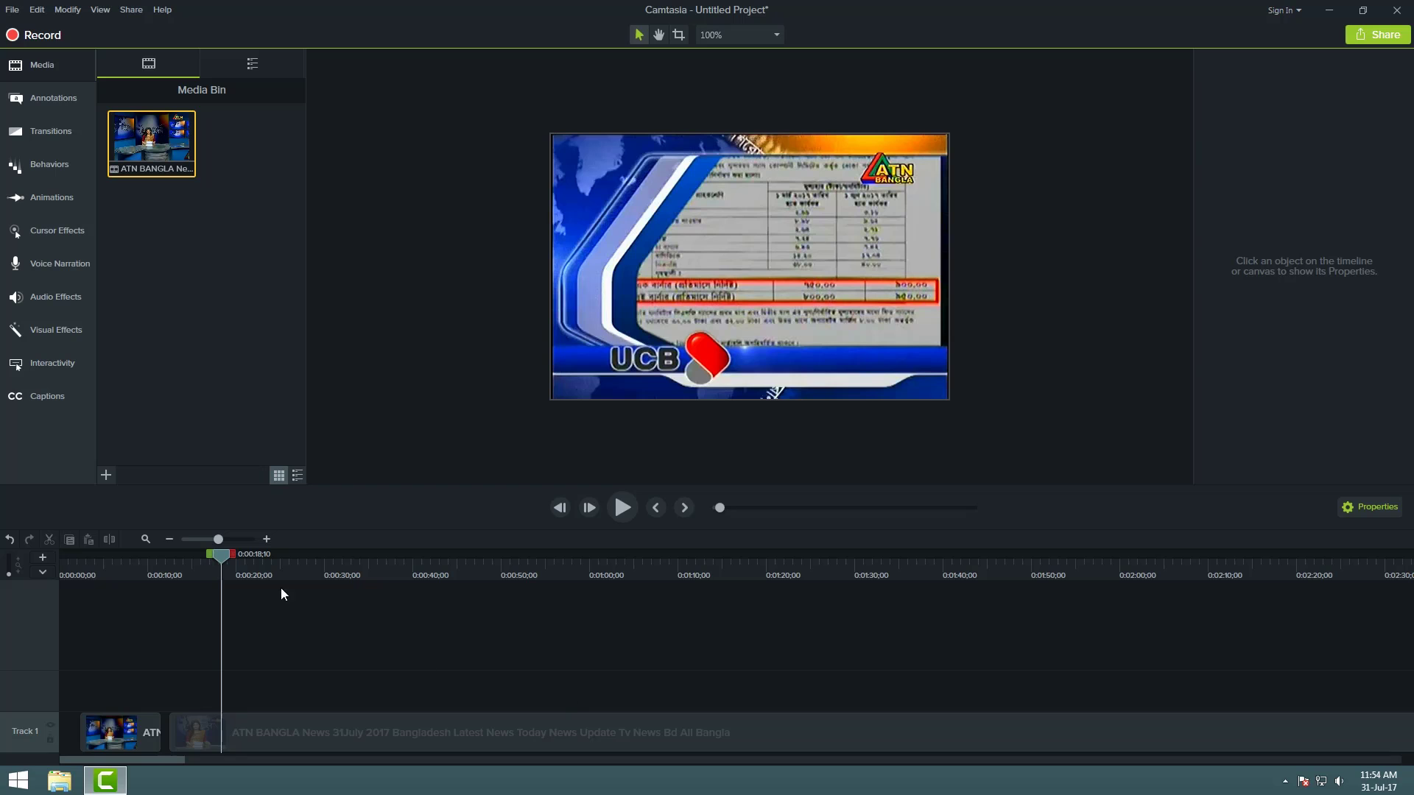
pyautogui.moveTo(227, 556); pyautogui.dragTo(246, 557)
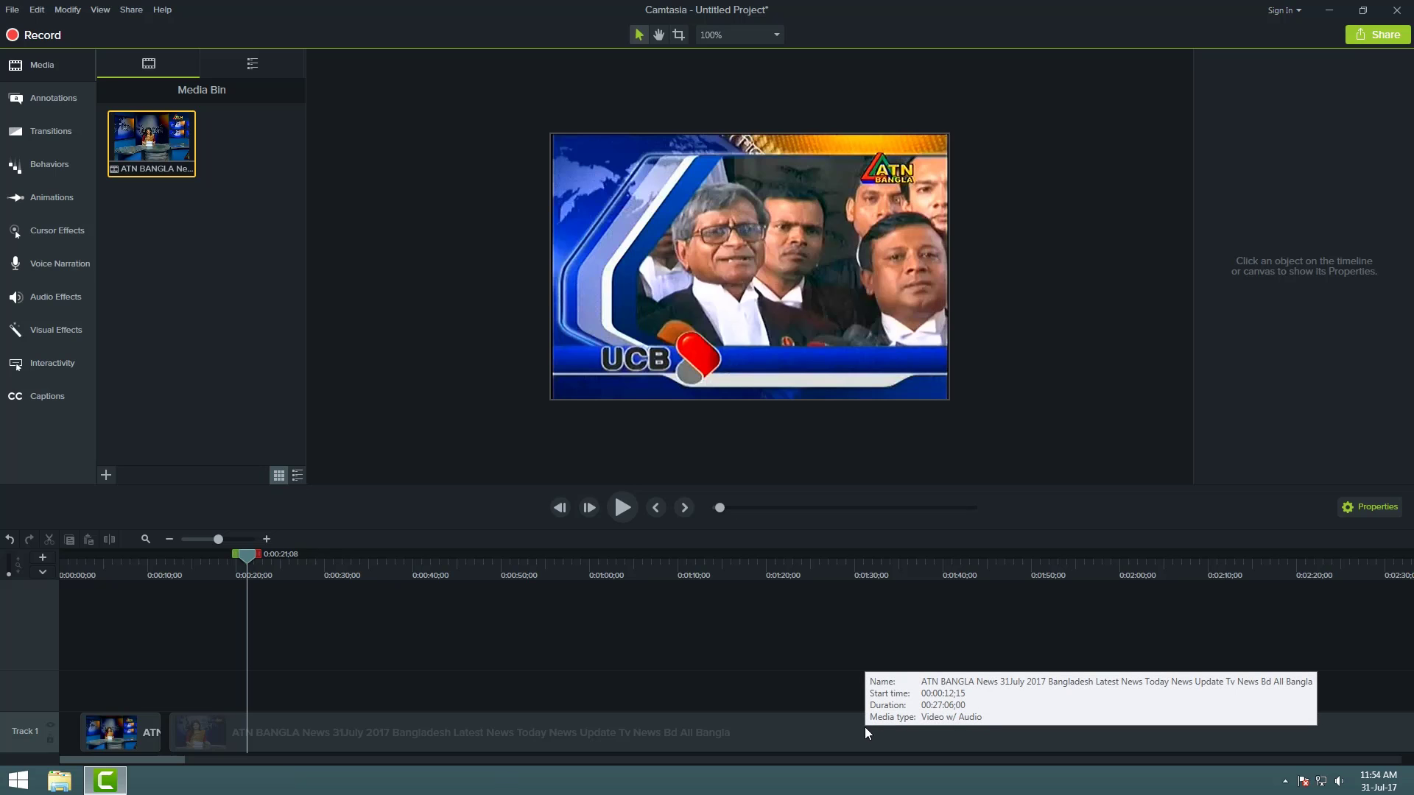
# Set the audio gain of the second segment to 100%
pyautogui.click(782, 718)
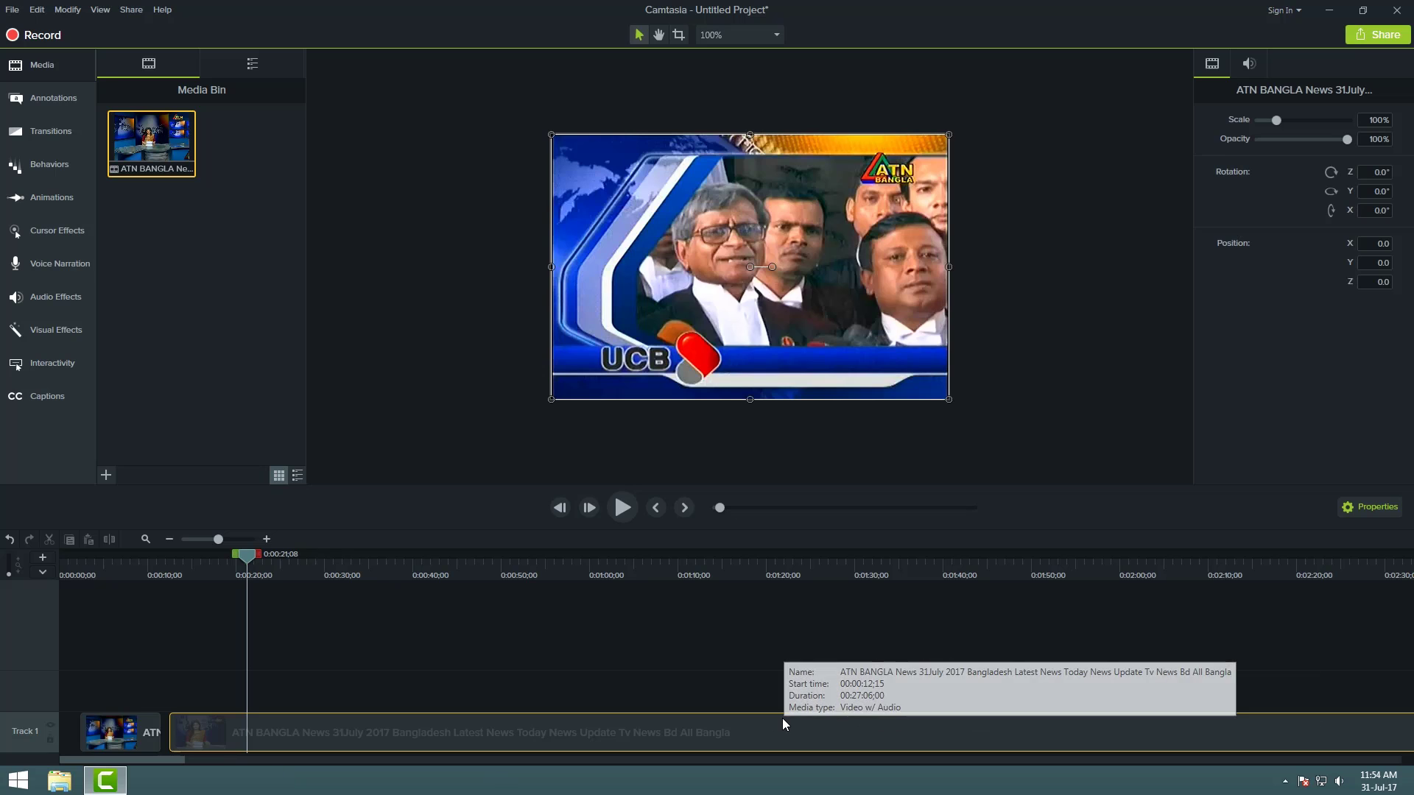
pyautogui.click(1374, 505)
pyautogui.click(1362, 508)
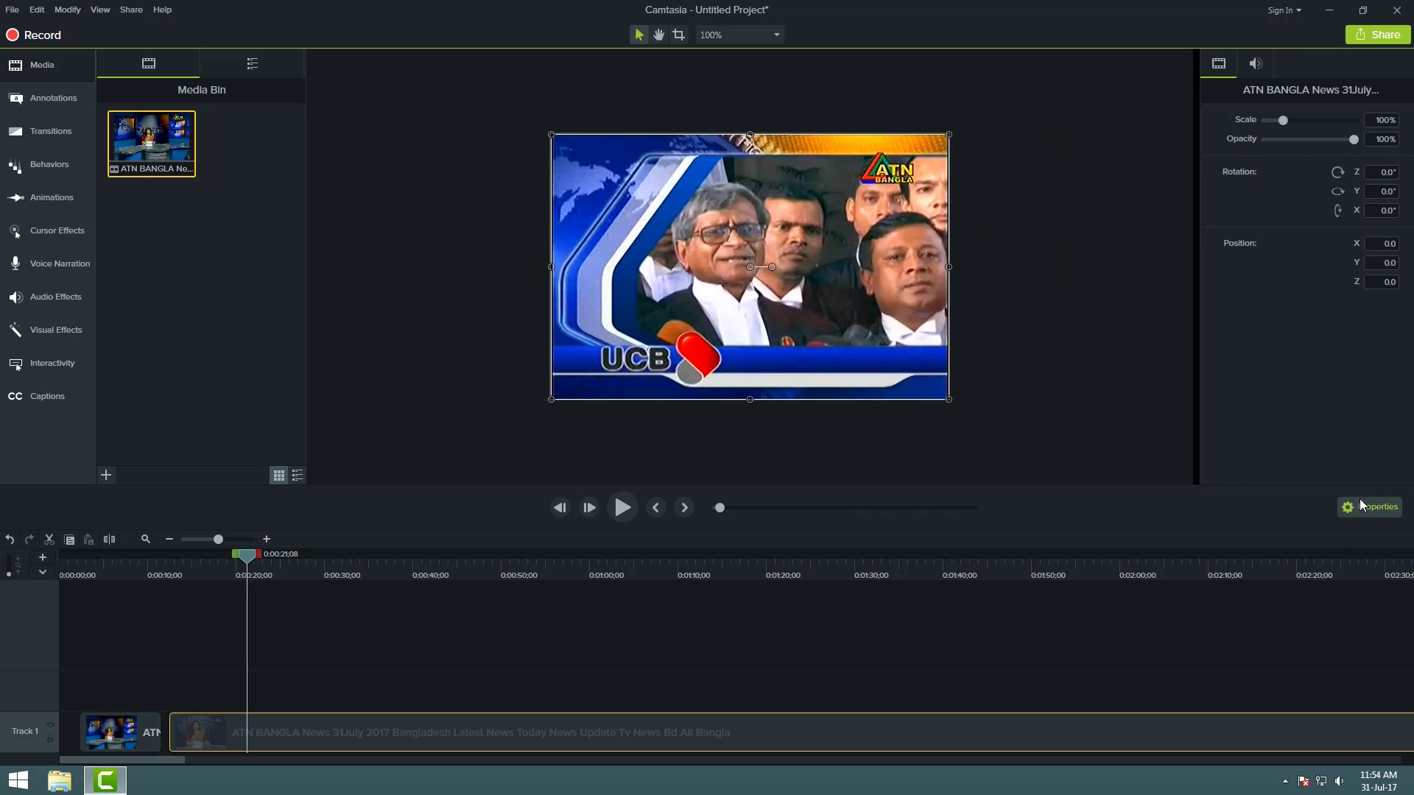
pyautogui.click(1254, 67)
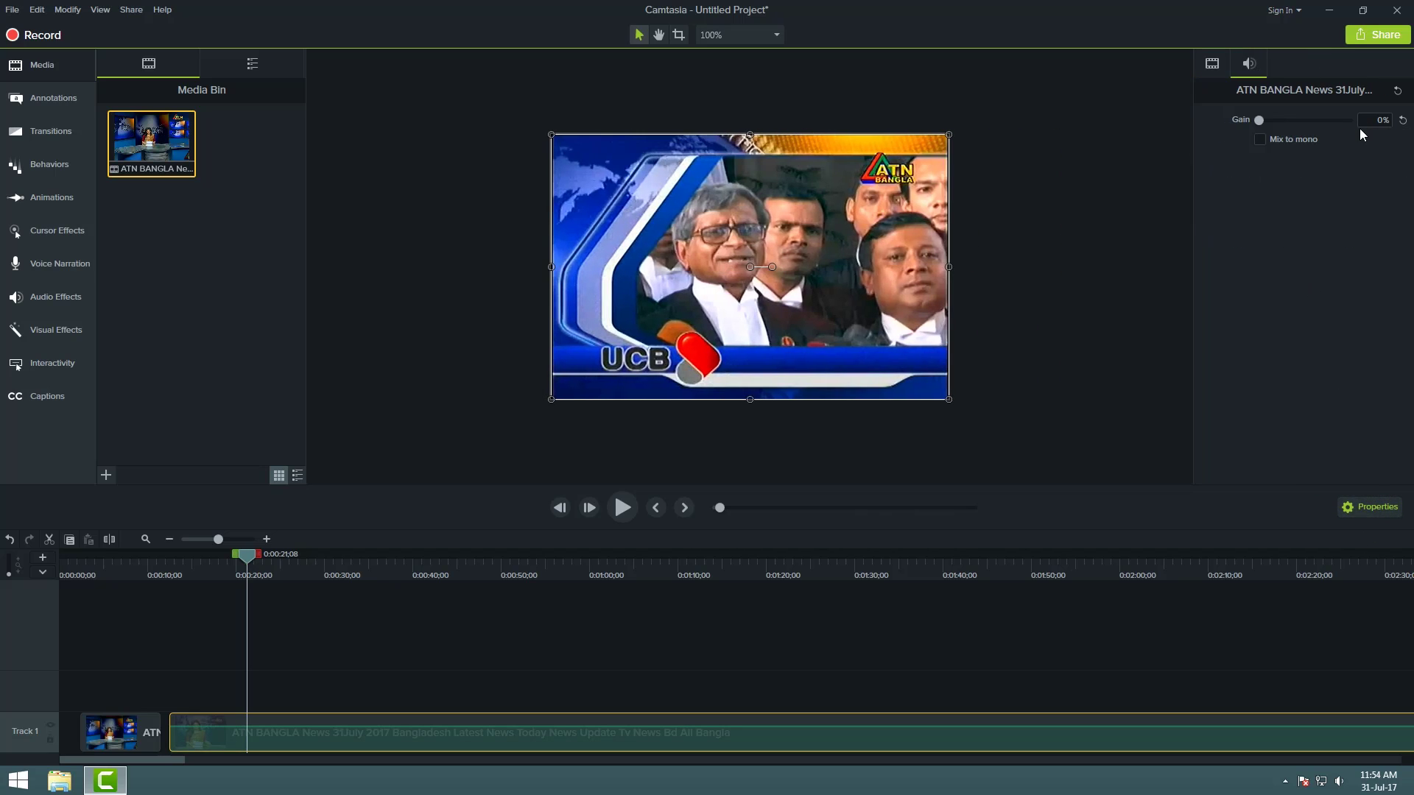
pyautogui.click(1382, 123)
pyautogui.write('10')
pyautogui.click(576, 690)
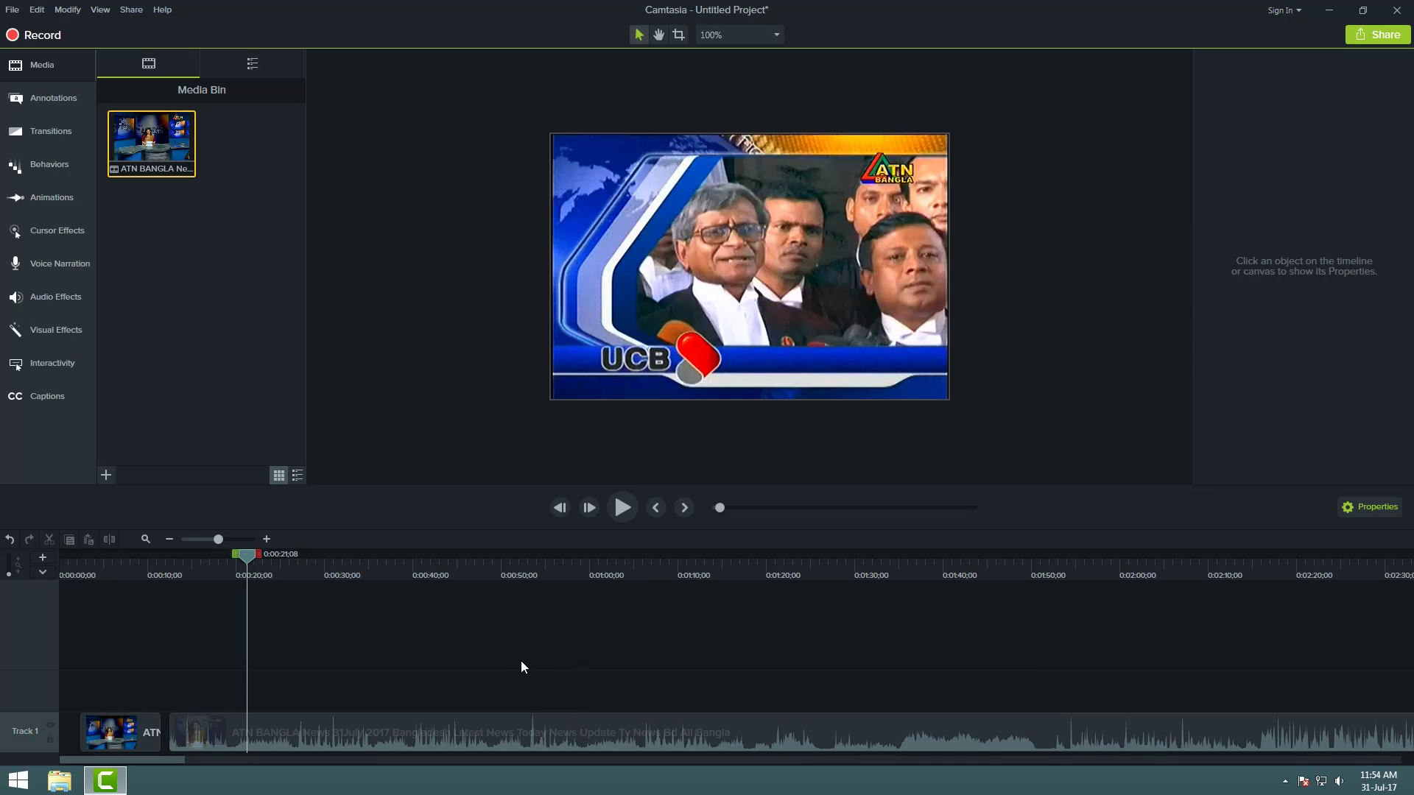
# Raise the second segment's audio level on the timeline and play it back from about 20 seconds
pyautogui.click(144, 722)
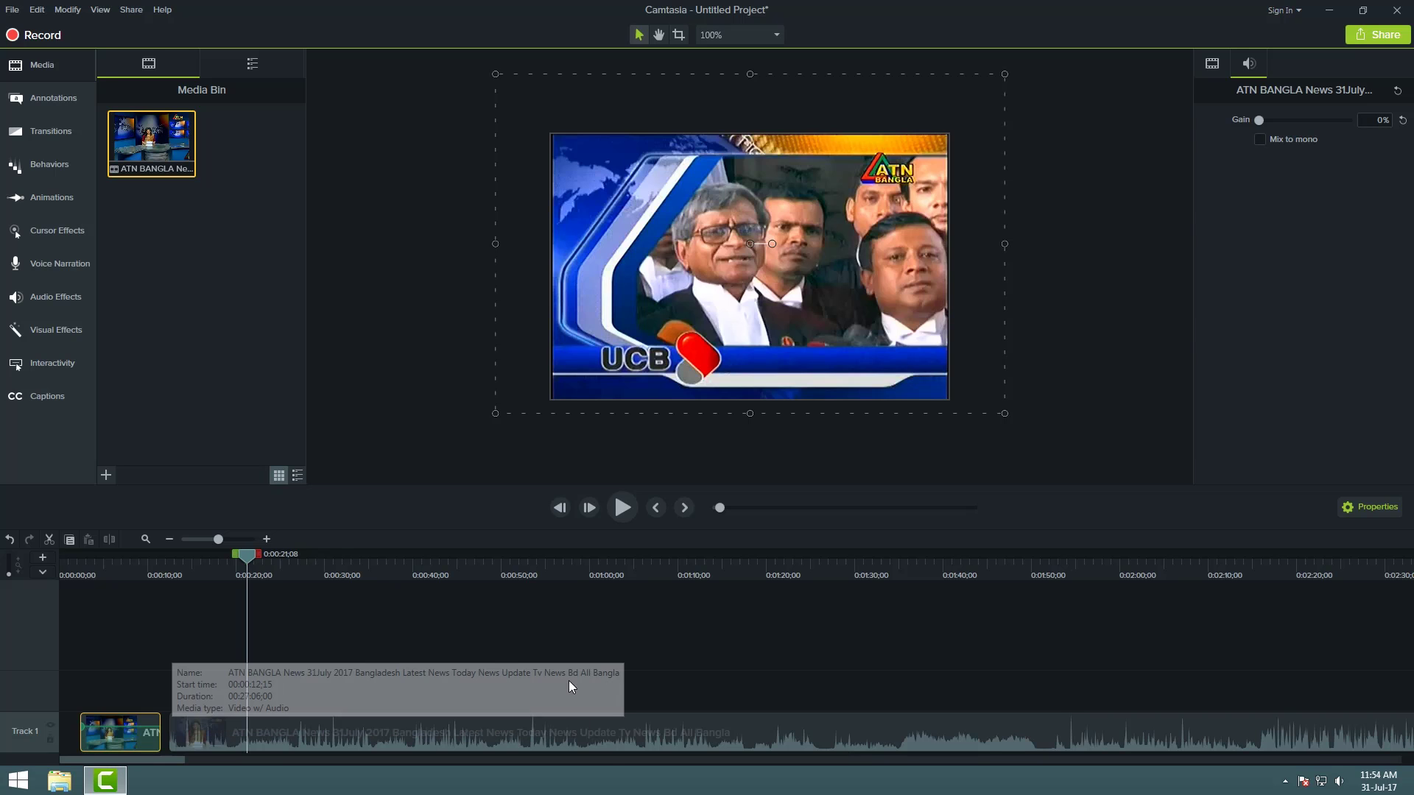
pyautogui.doubleClick(607, 743)
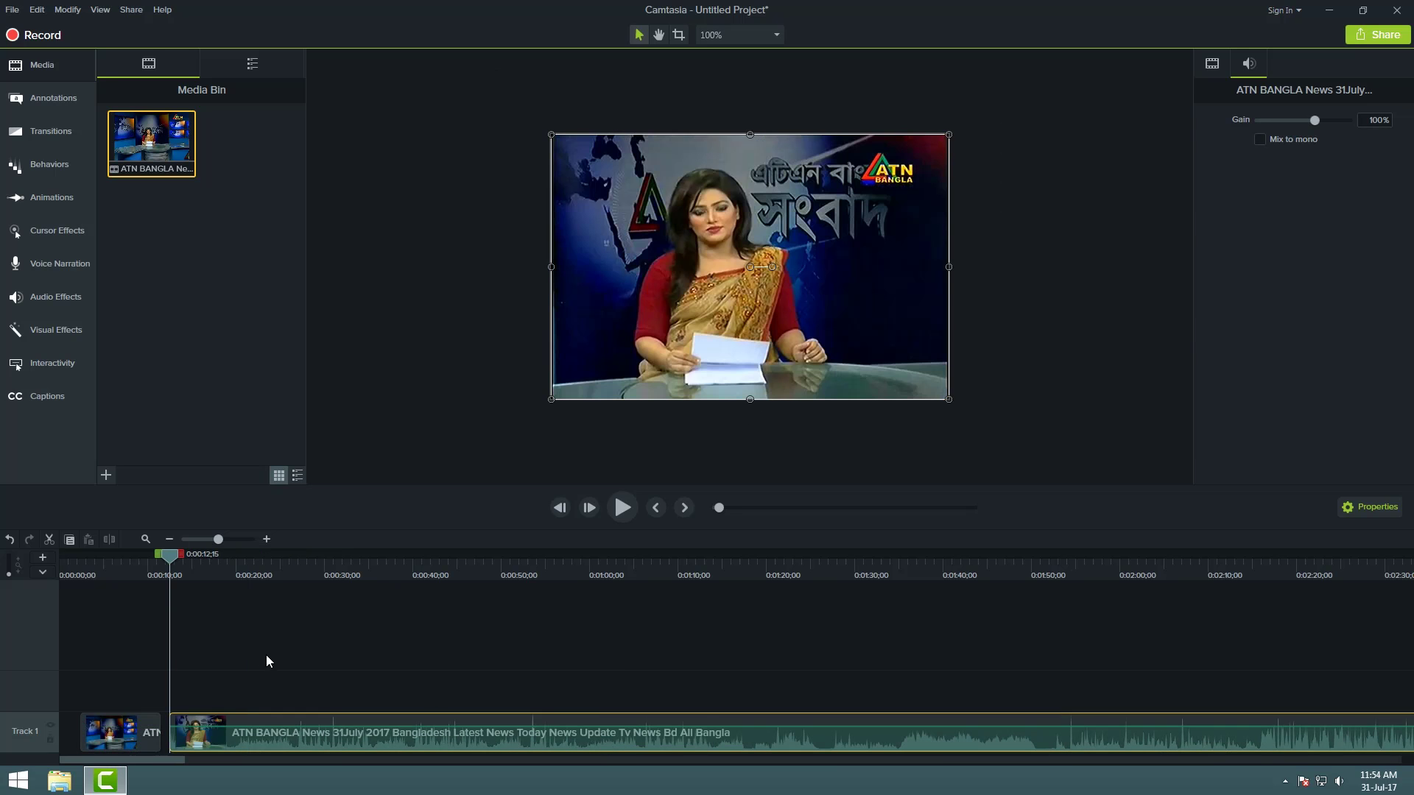
pyautogui.click(178, 589)
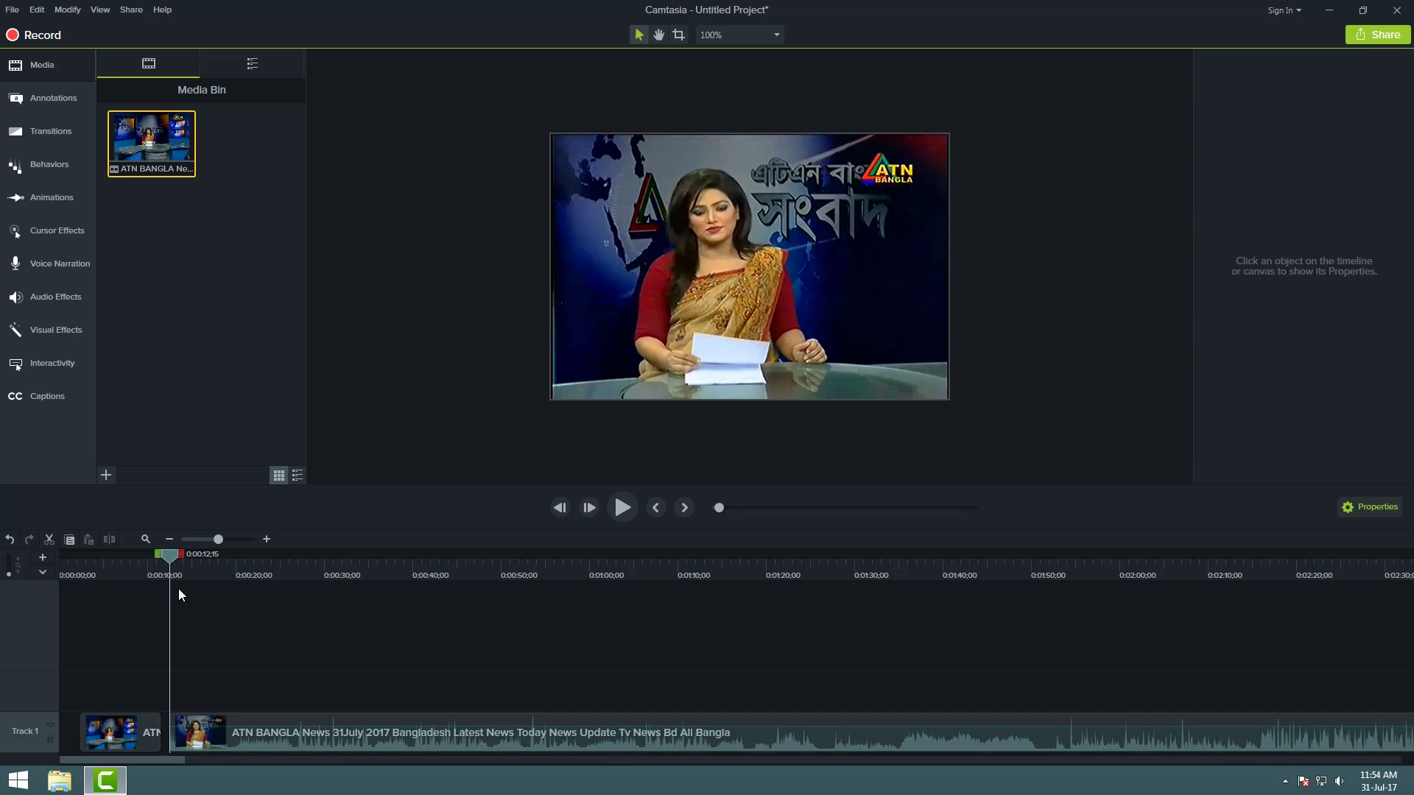
pyautogui.click(519, 738)
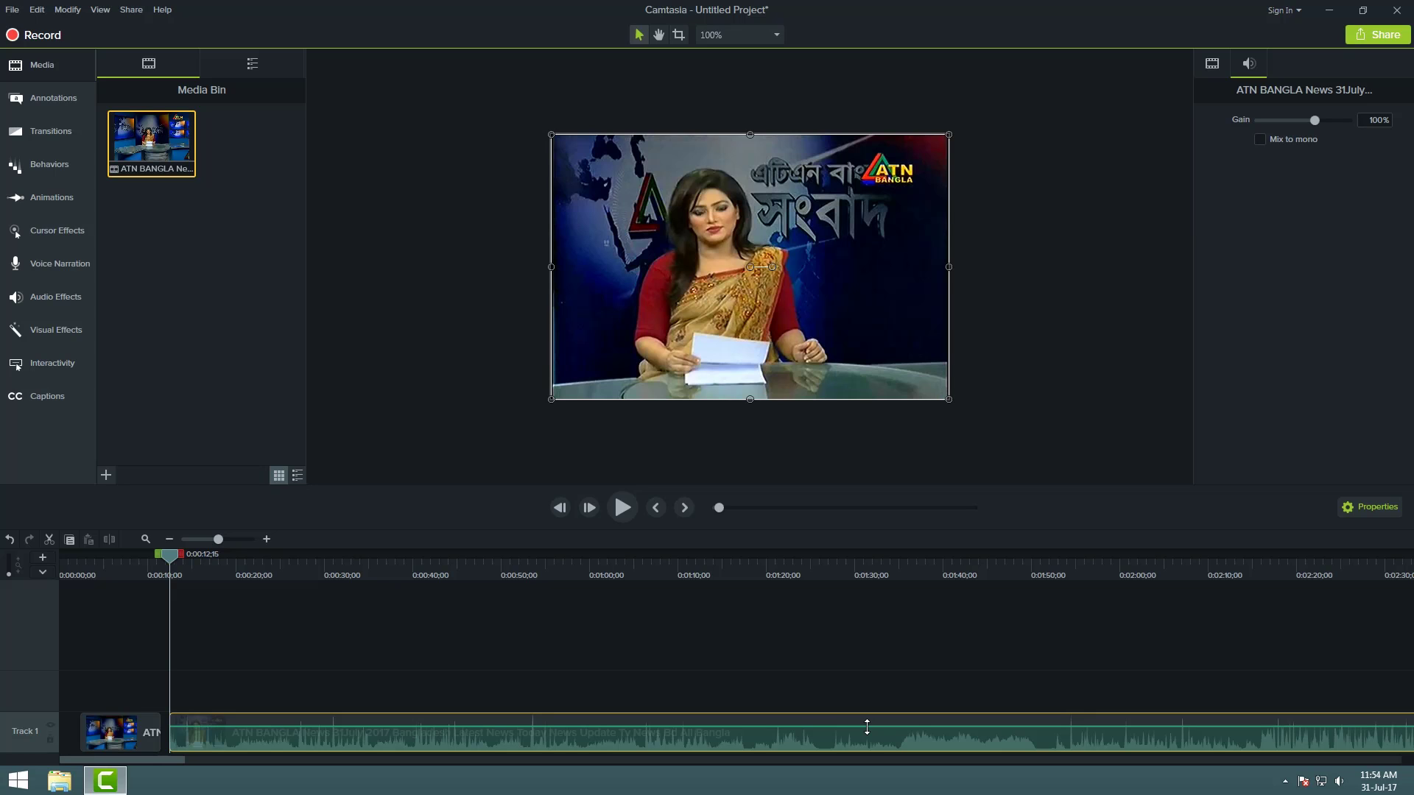
pyautogui.moveTo(867, 726); pyautogui.dragTo(868, 717)
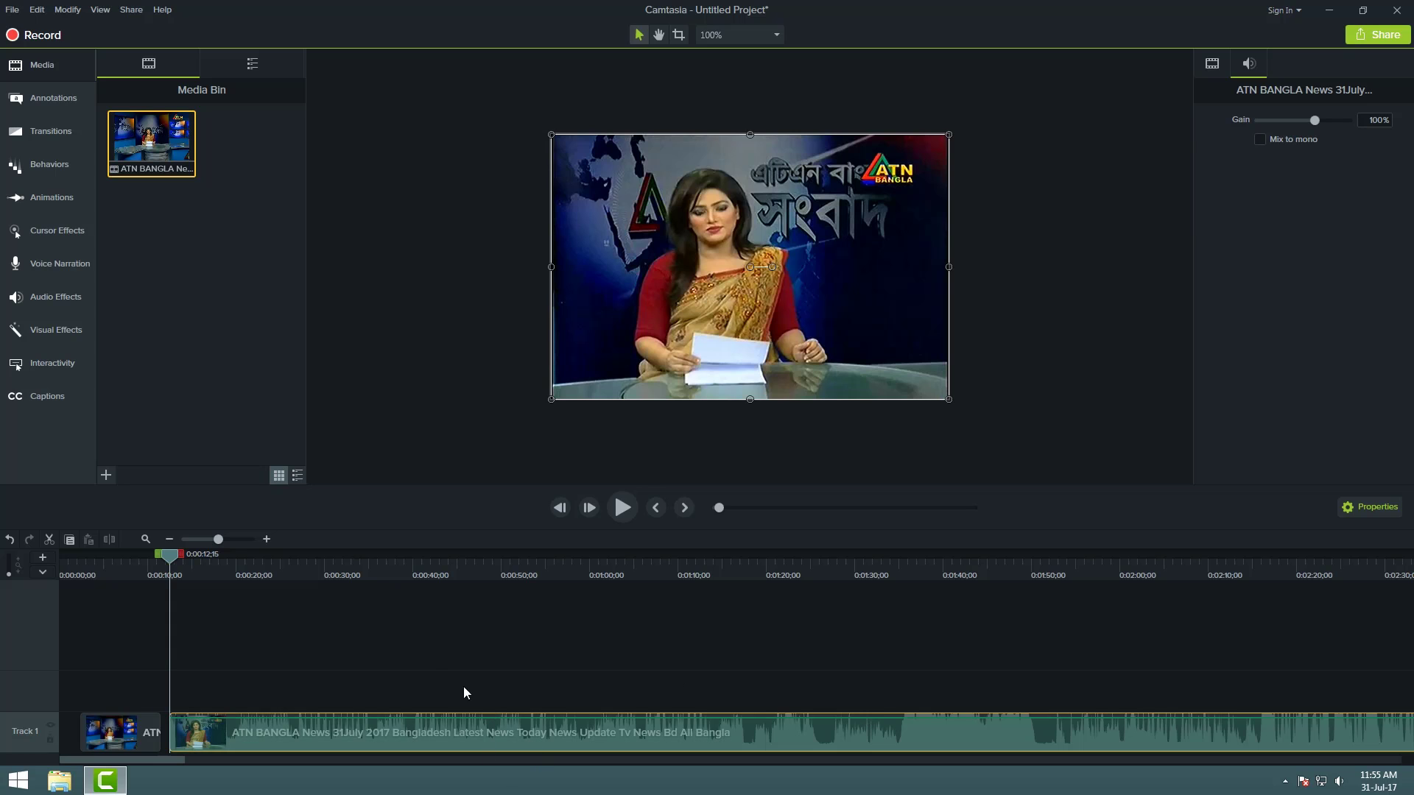
pyautogui.click(430, 666)
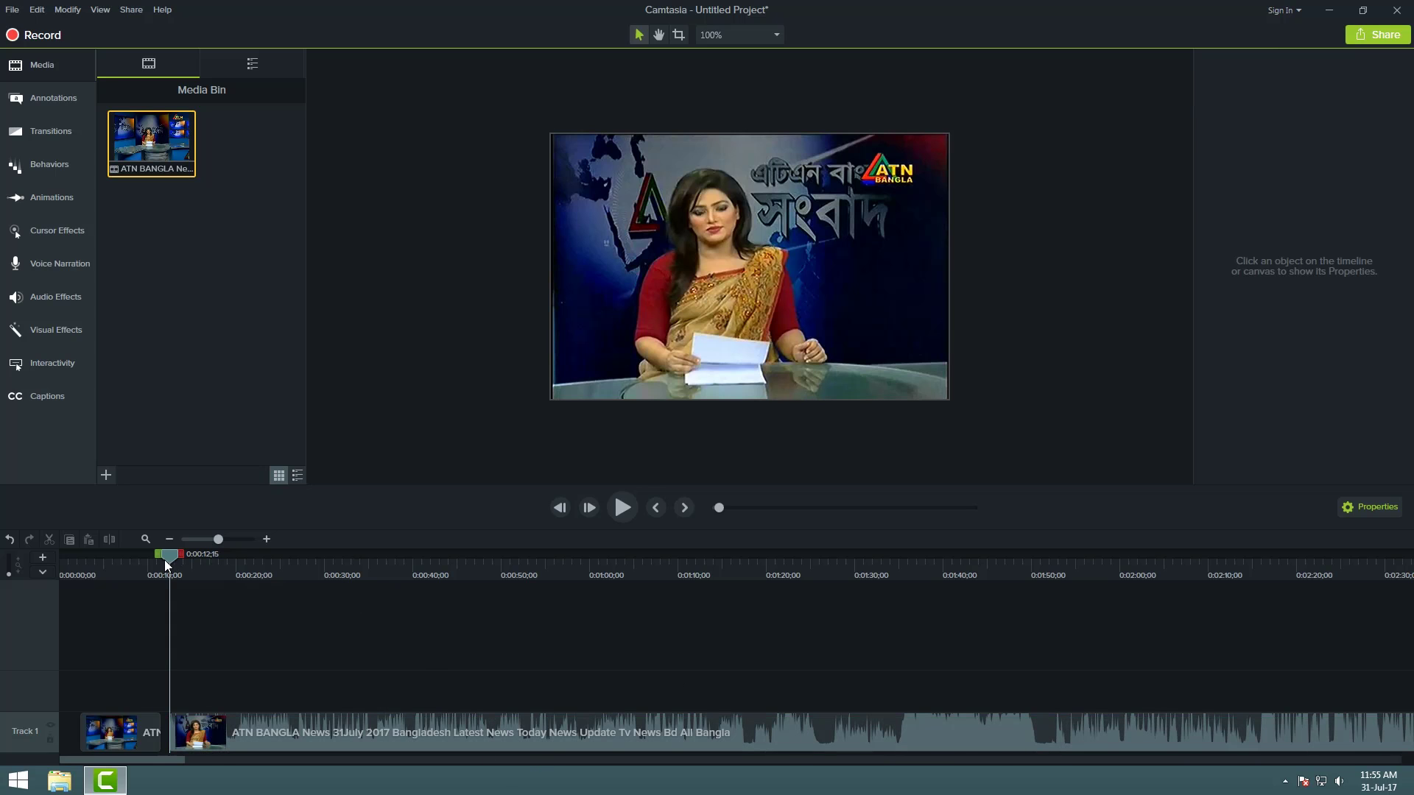
pyautogui.moveTo(165, 560); pyautogui.dragTo(240, 576)
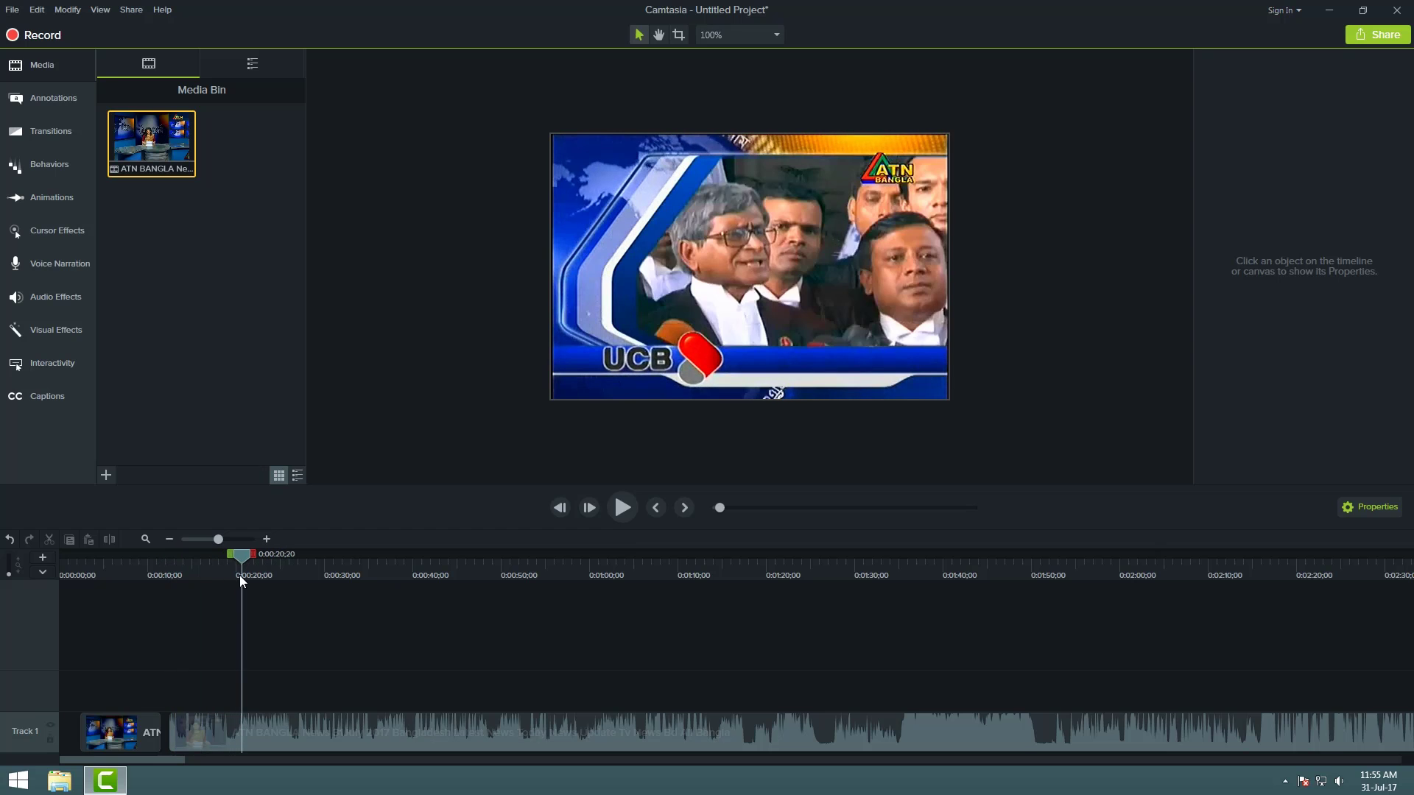
pyautogui.press('space')
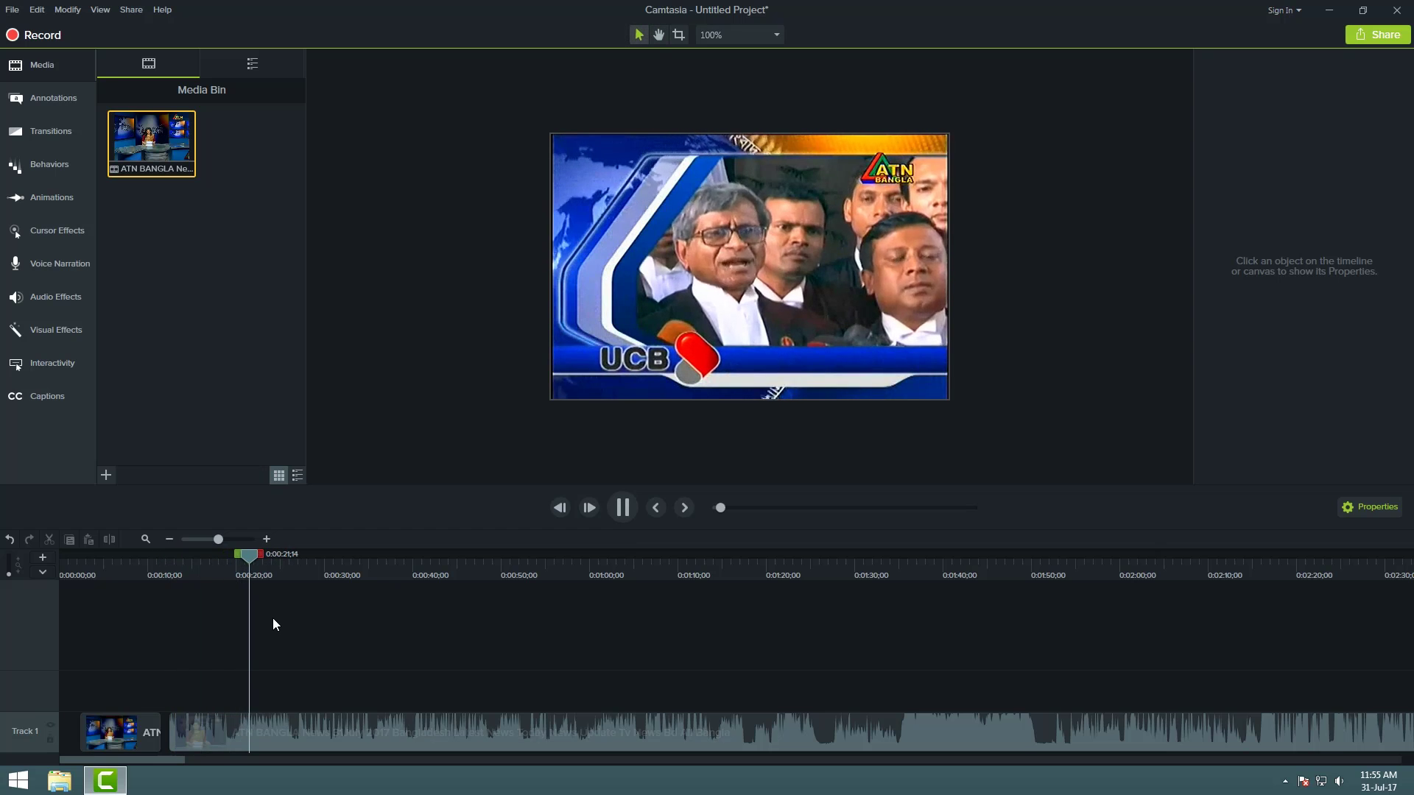
pyautogui.press('space')
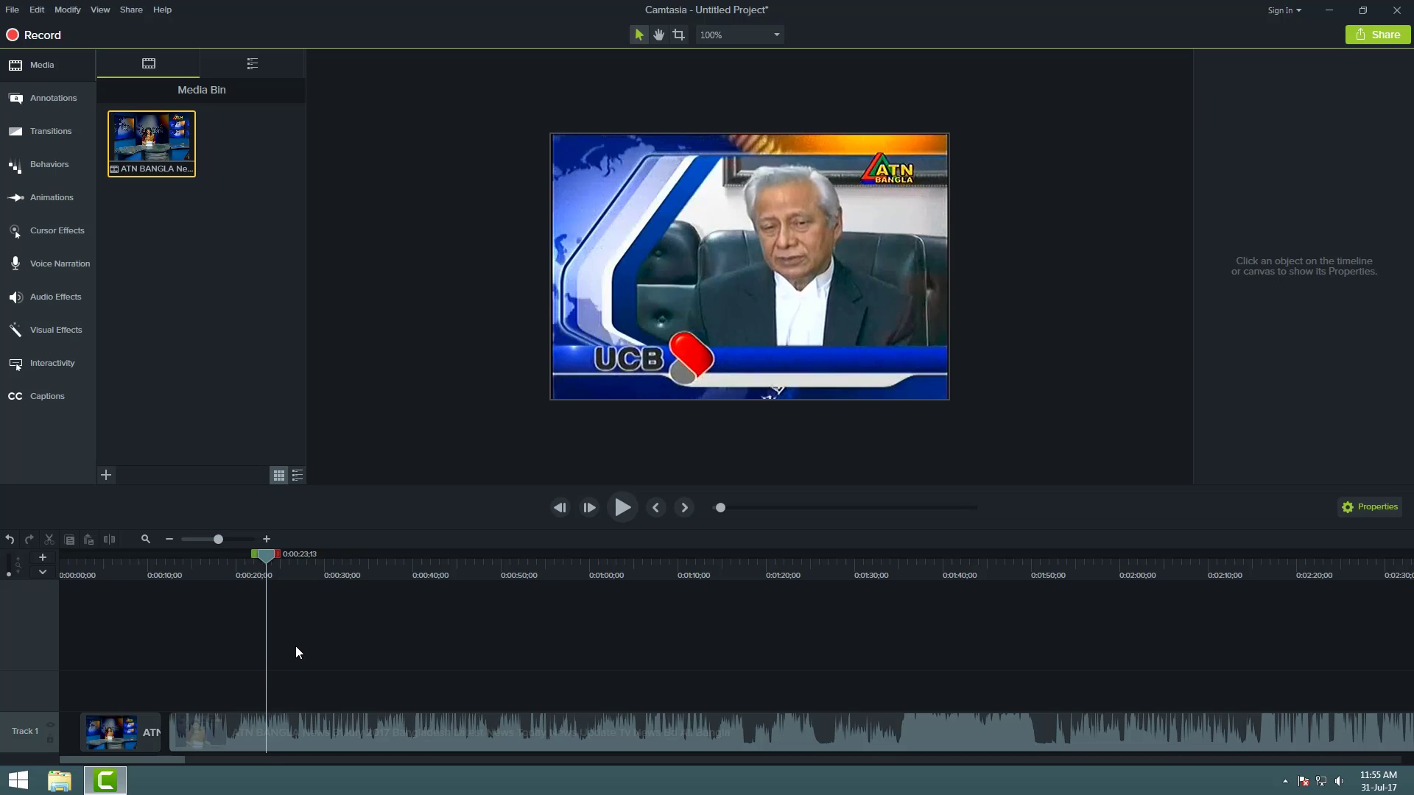
# Lower the second segment's audio level on the timeline and play it back to hear the difference
pyautogui.click(403, 721)
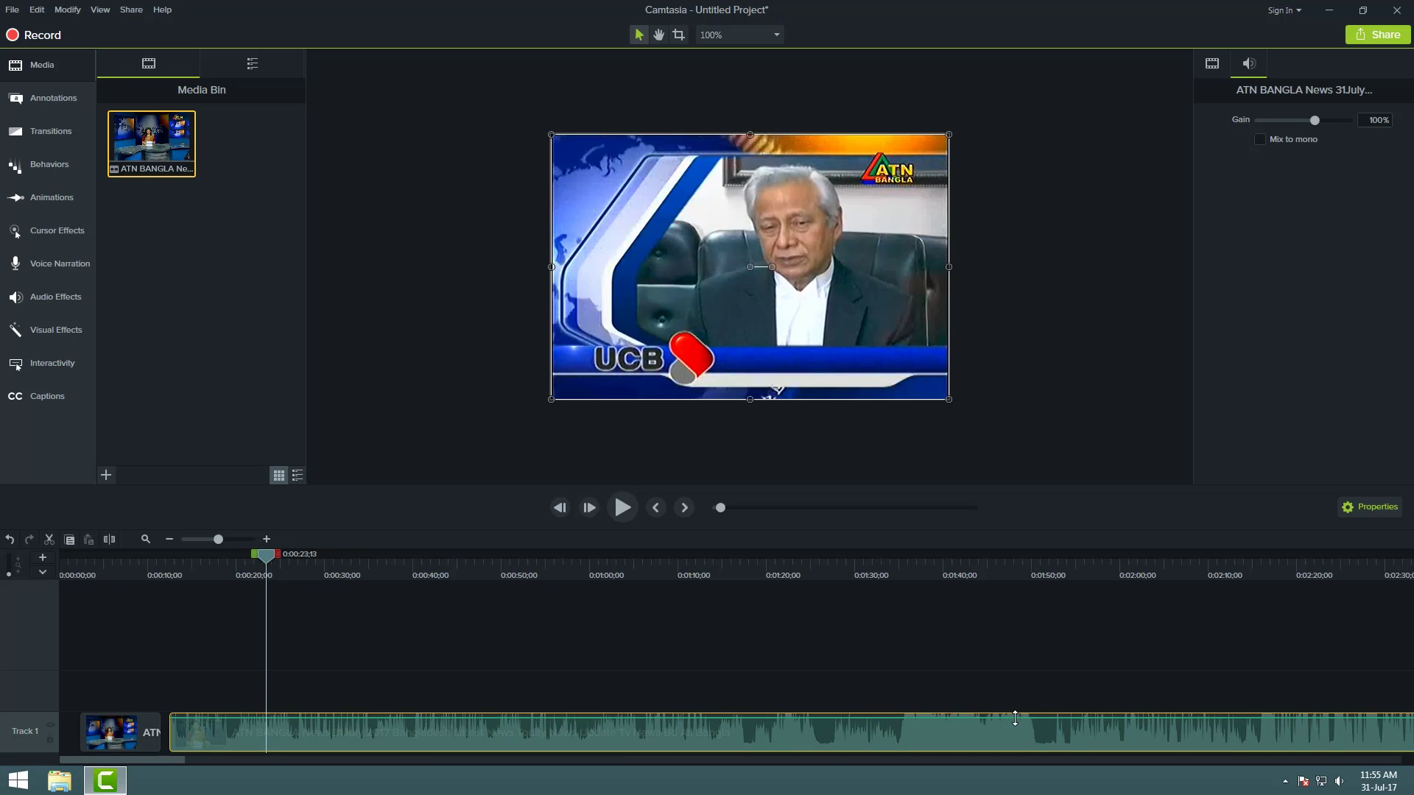
pyautogui.moveTo(1014, 718); pyautogui.dragTo(1018, 739)
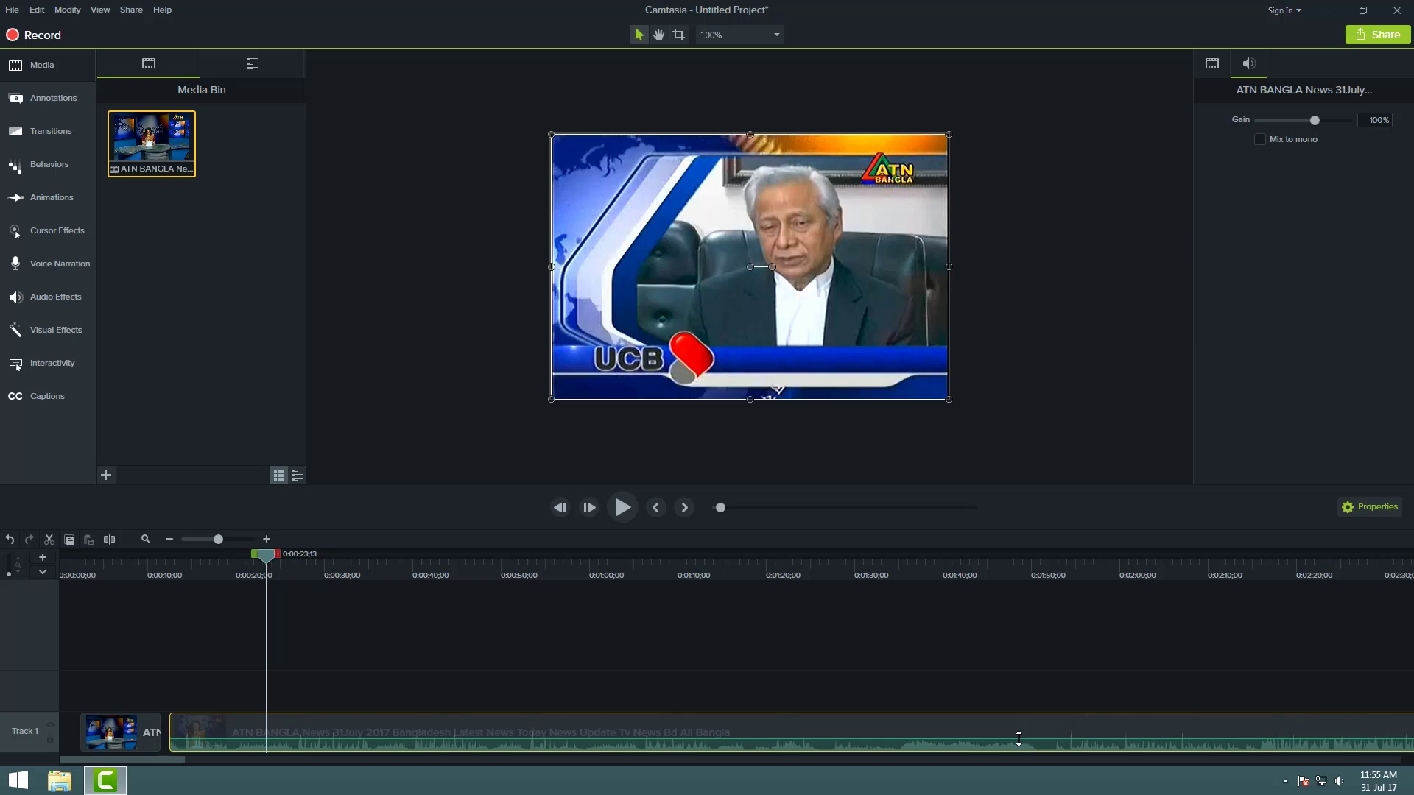
pyautogui.click(535, 647)
pyautogui.press('space')
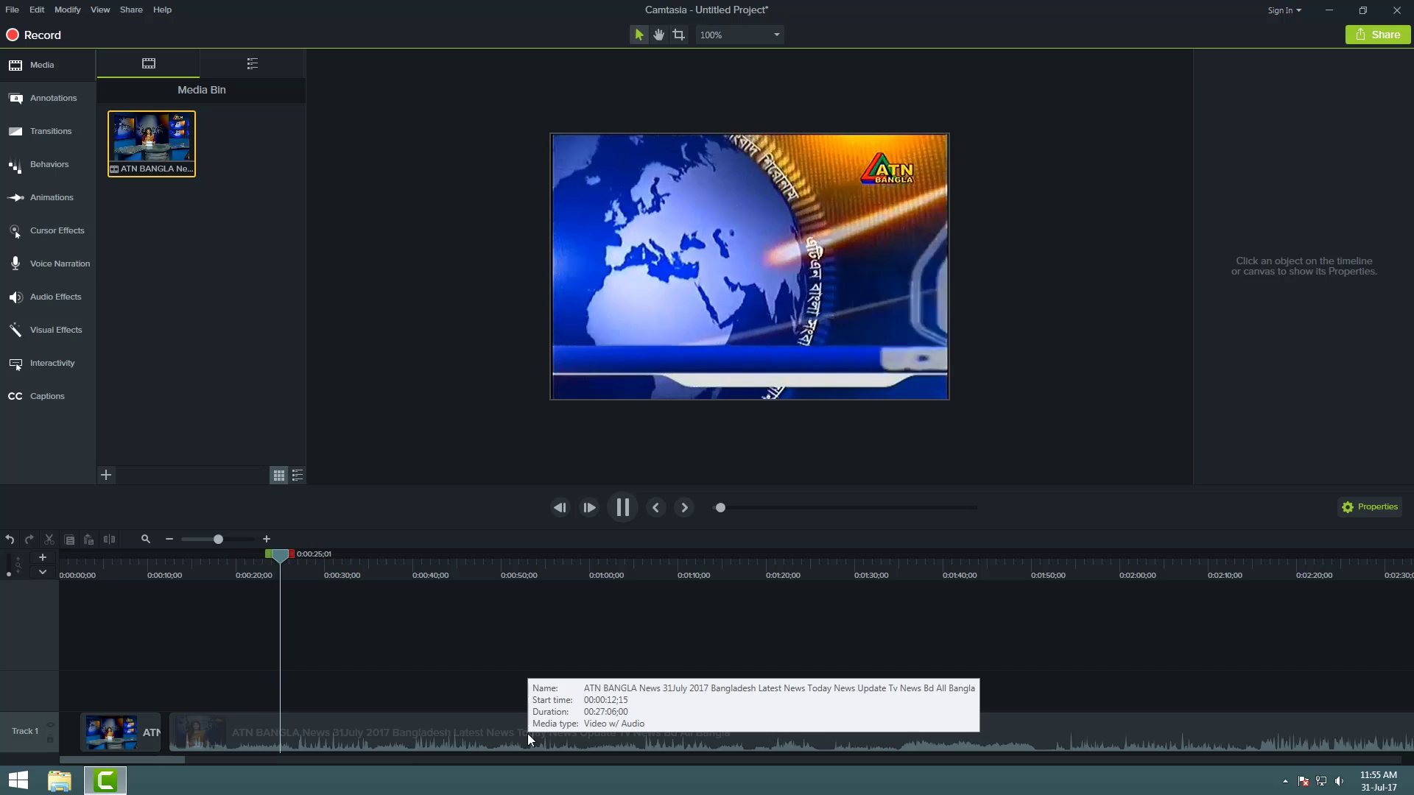
pyautogui.press('space')
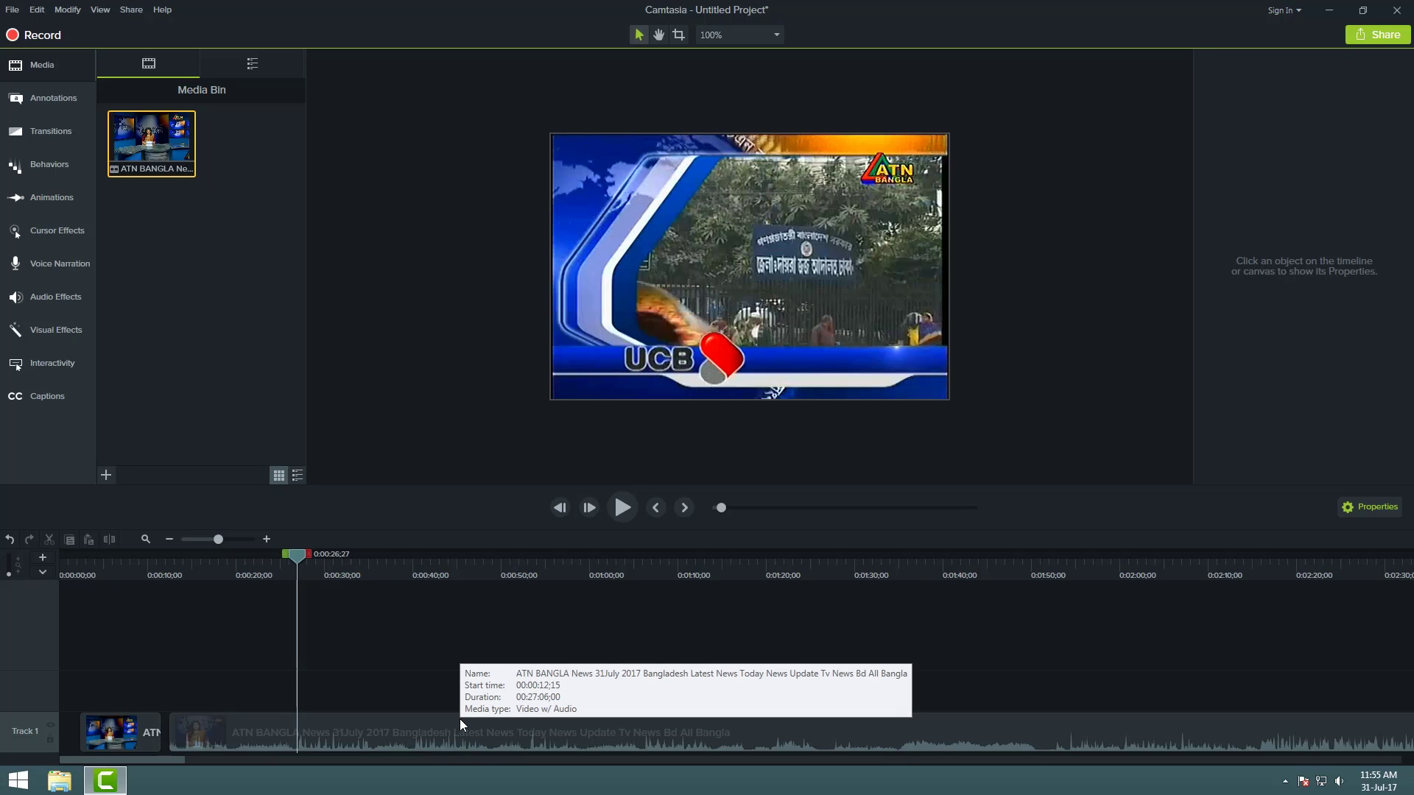
# Zoom the timeline out slightly and scrub through the second segment to about 38 seconds to review its footage
pyautogui.click(499, 727)
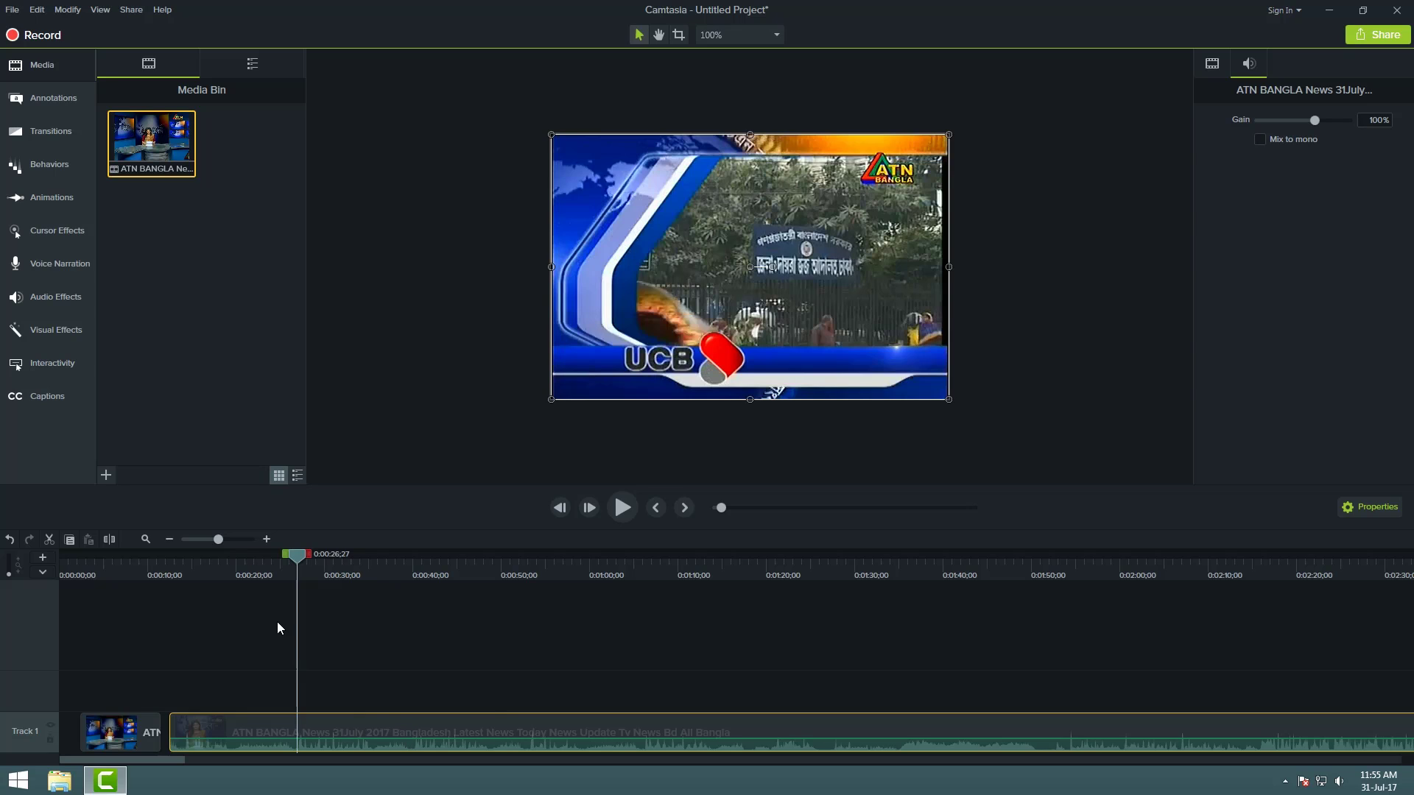
pyautogui.moveTo(297, 558); pyautogui.dragTo(368, 560)
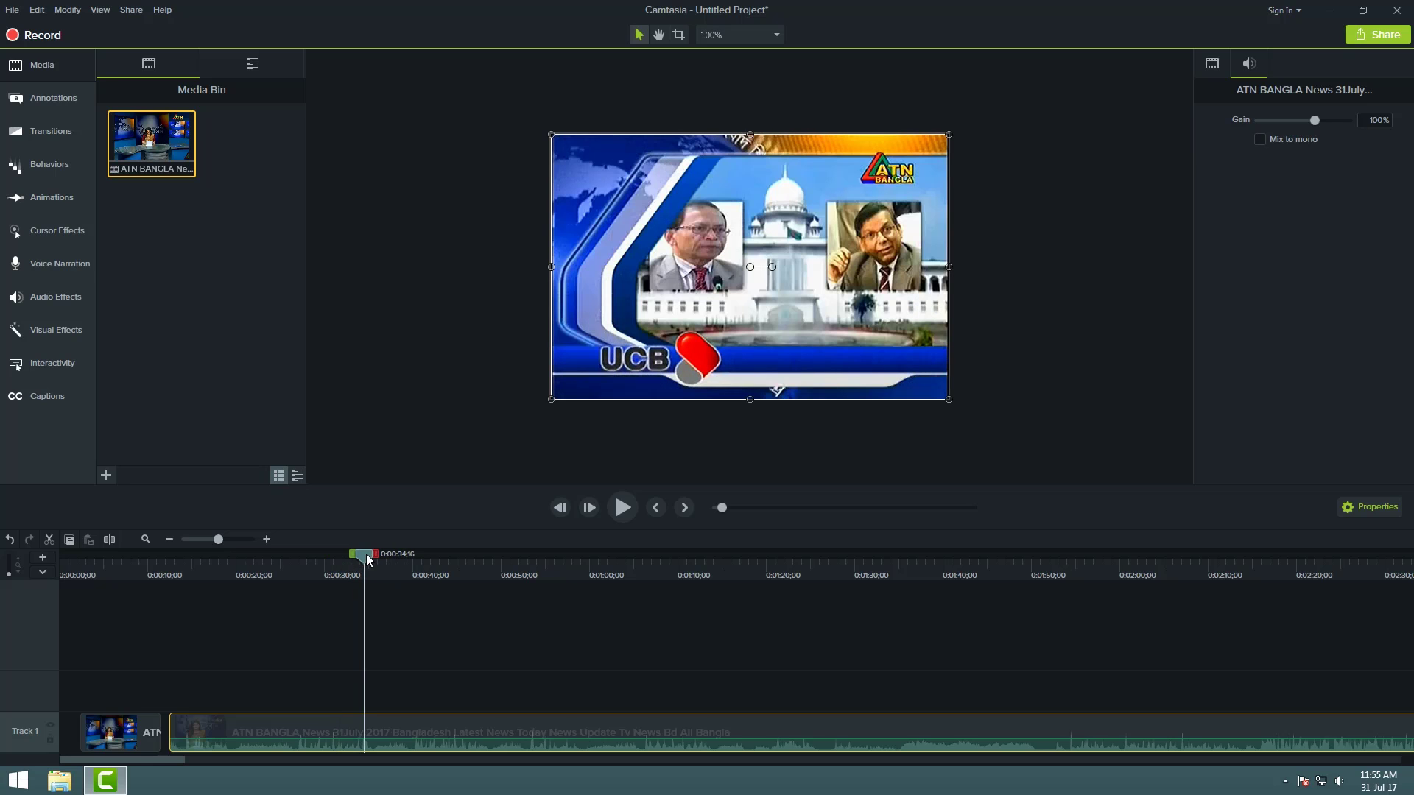
pyautogui.click(629, 608)
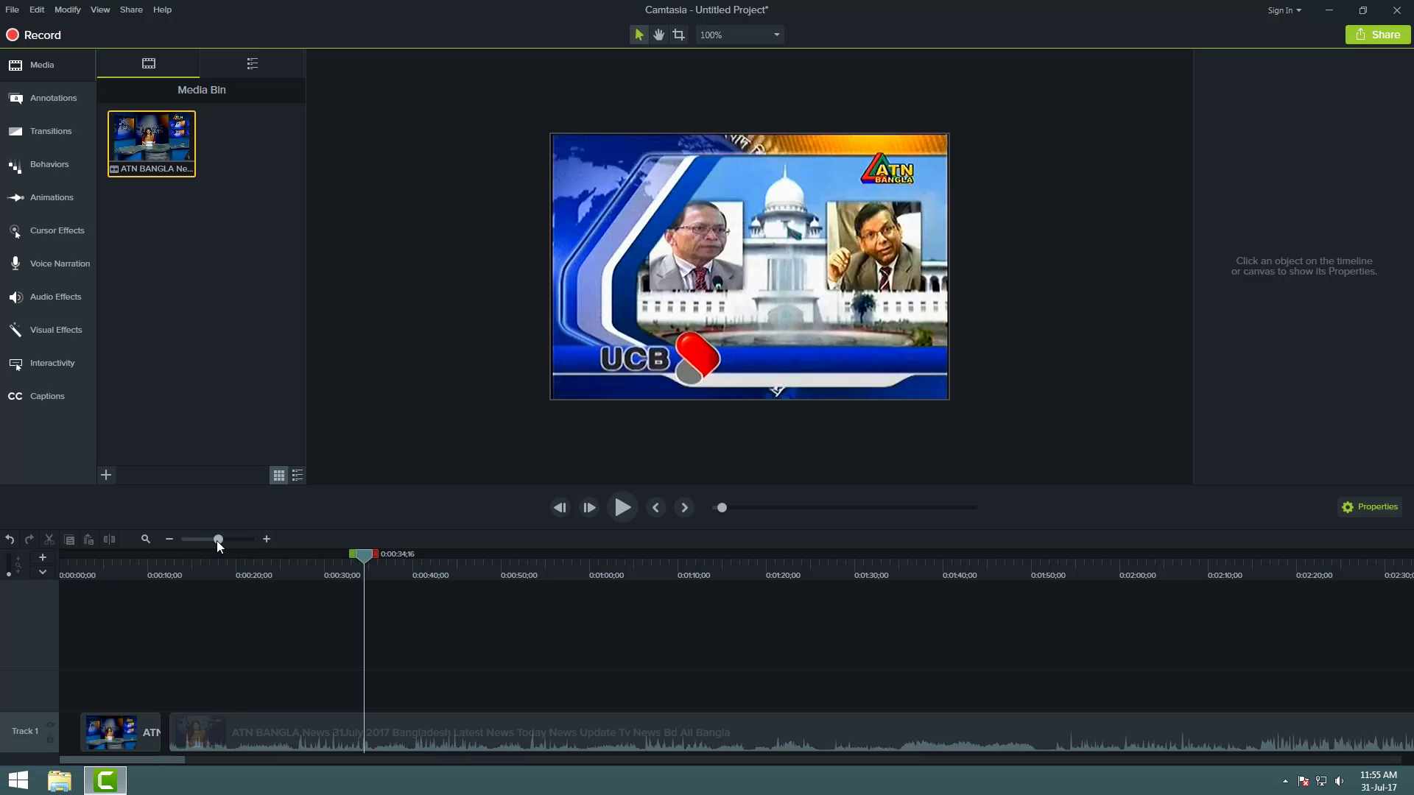
pyautogui.moveTo(218, 541)
pyautogui.mouseDown()
pyautogui.moveTo(235, 540)
pyautogui.moveTo(214, 549)
pyautogui.mouseUp()
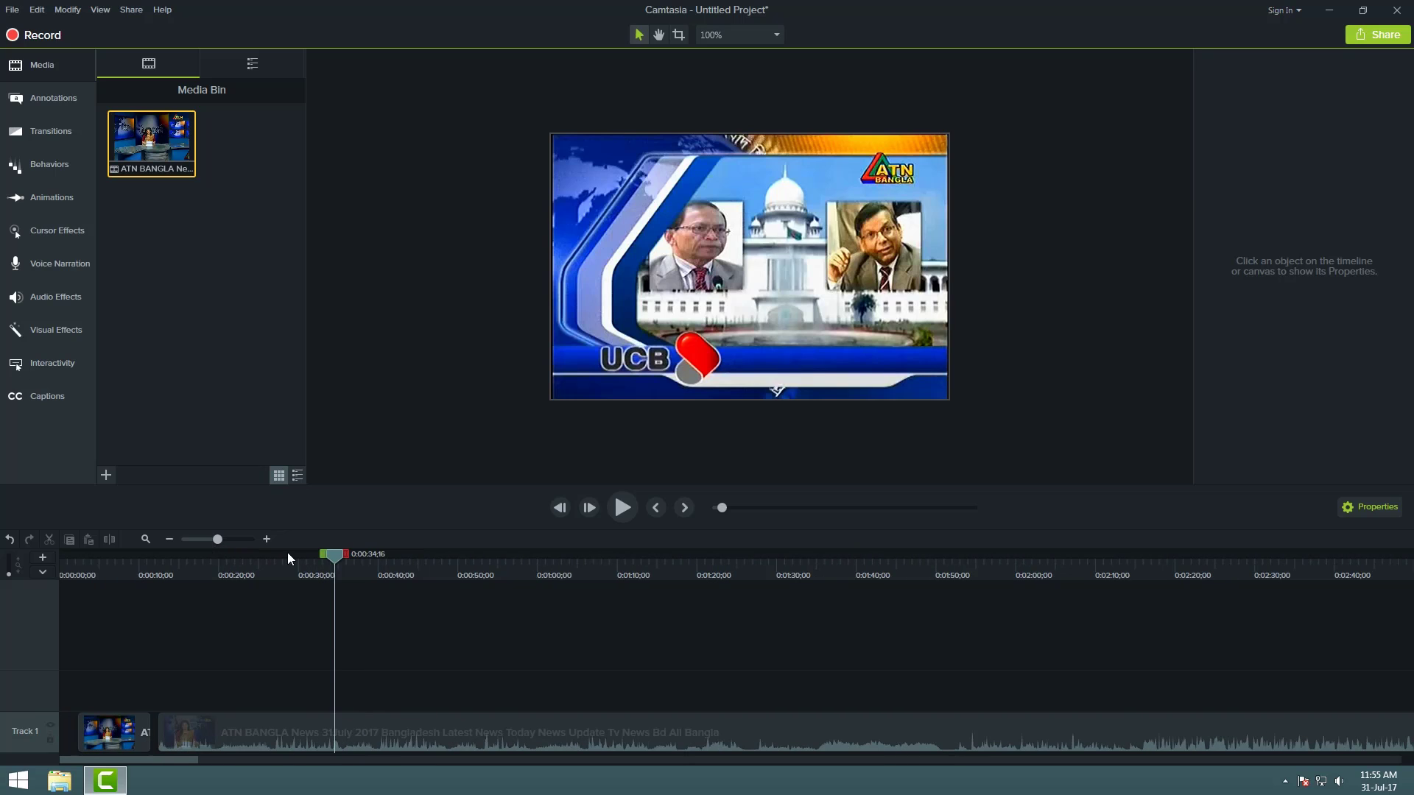
pyautogui.click(333, 560)
pyautogui.click(356, 552)
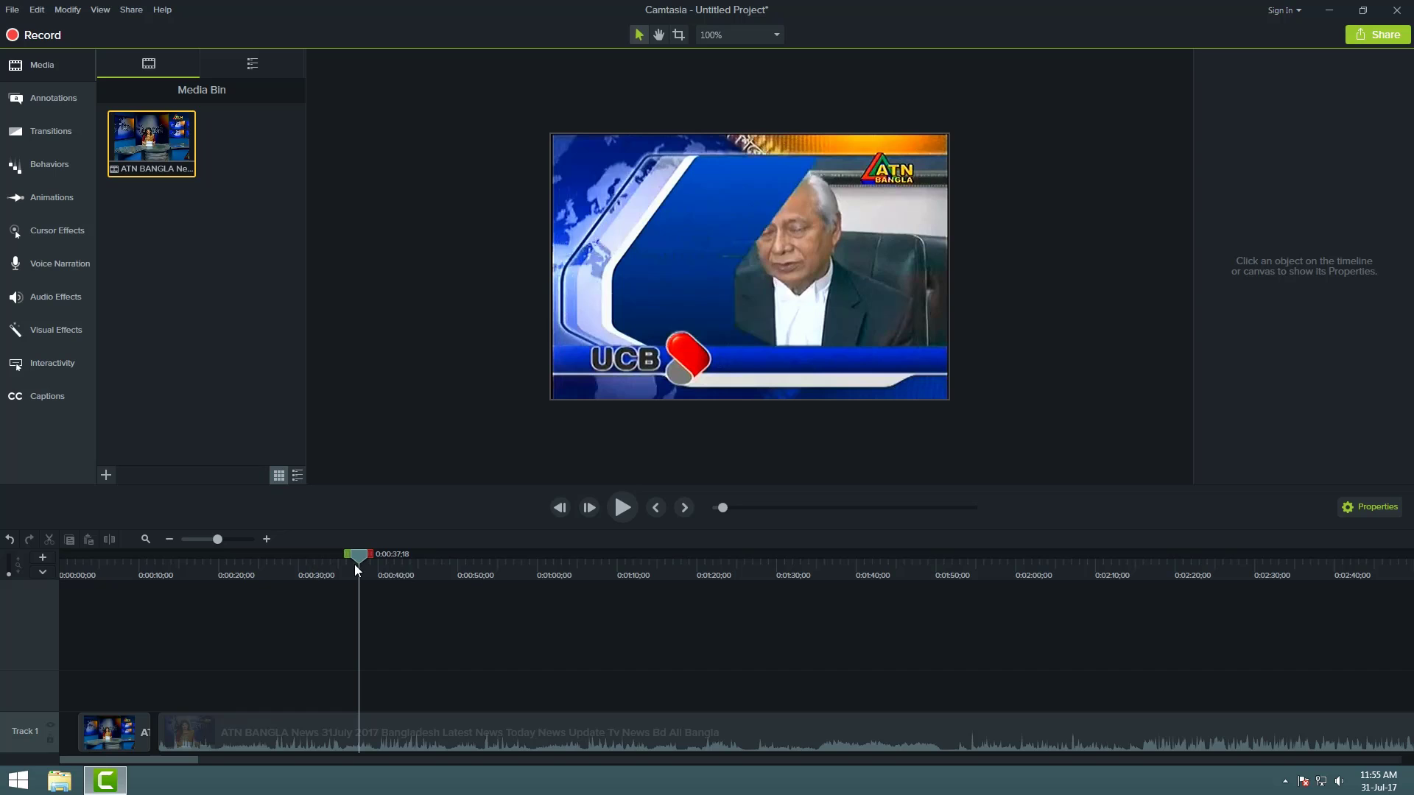
pyautogui.click(377, 559)
pyautogui.click(362, 682)
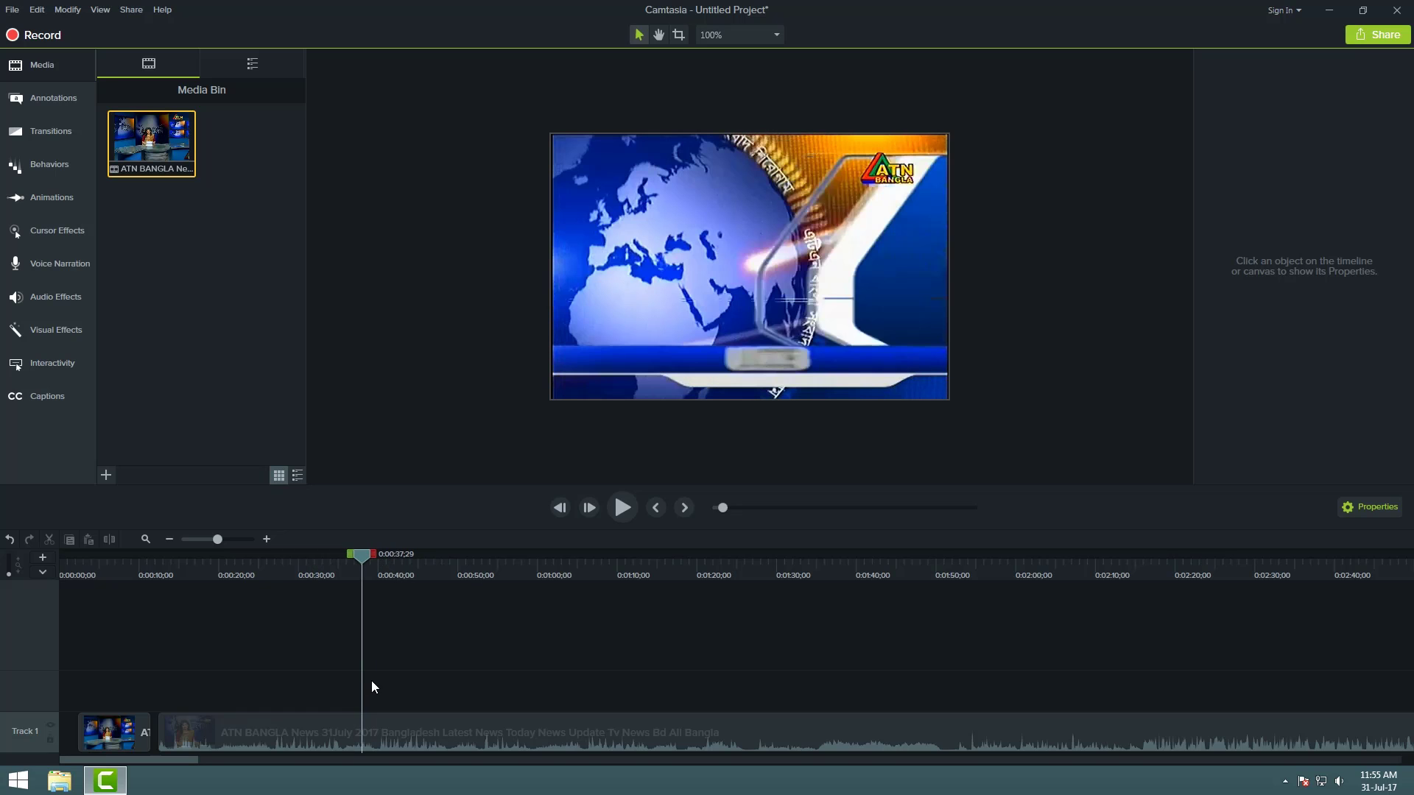
pyautogui.moveTo(371, 680); pyautogui.dragTo(479, 669)
# Split the second segment at 0:01:19;11 and delete the portion before the split
pyautogui.click(628, 740)
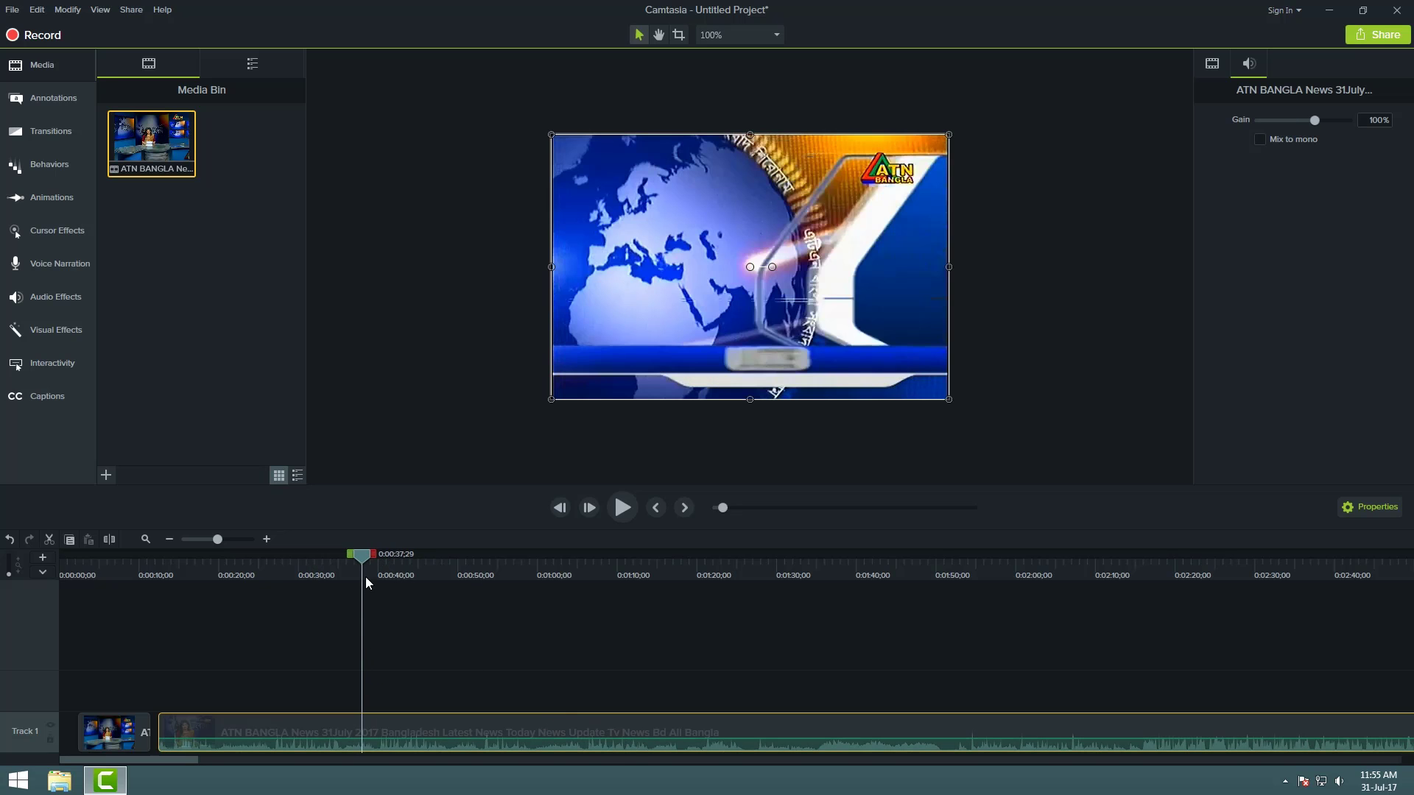
pyautogui.moveTo(362, 560); pyautogui.dragTo(686, 611)
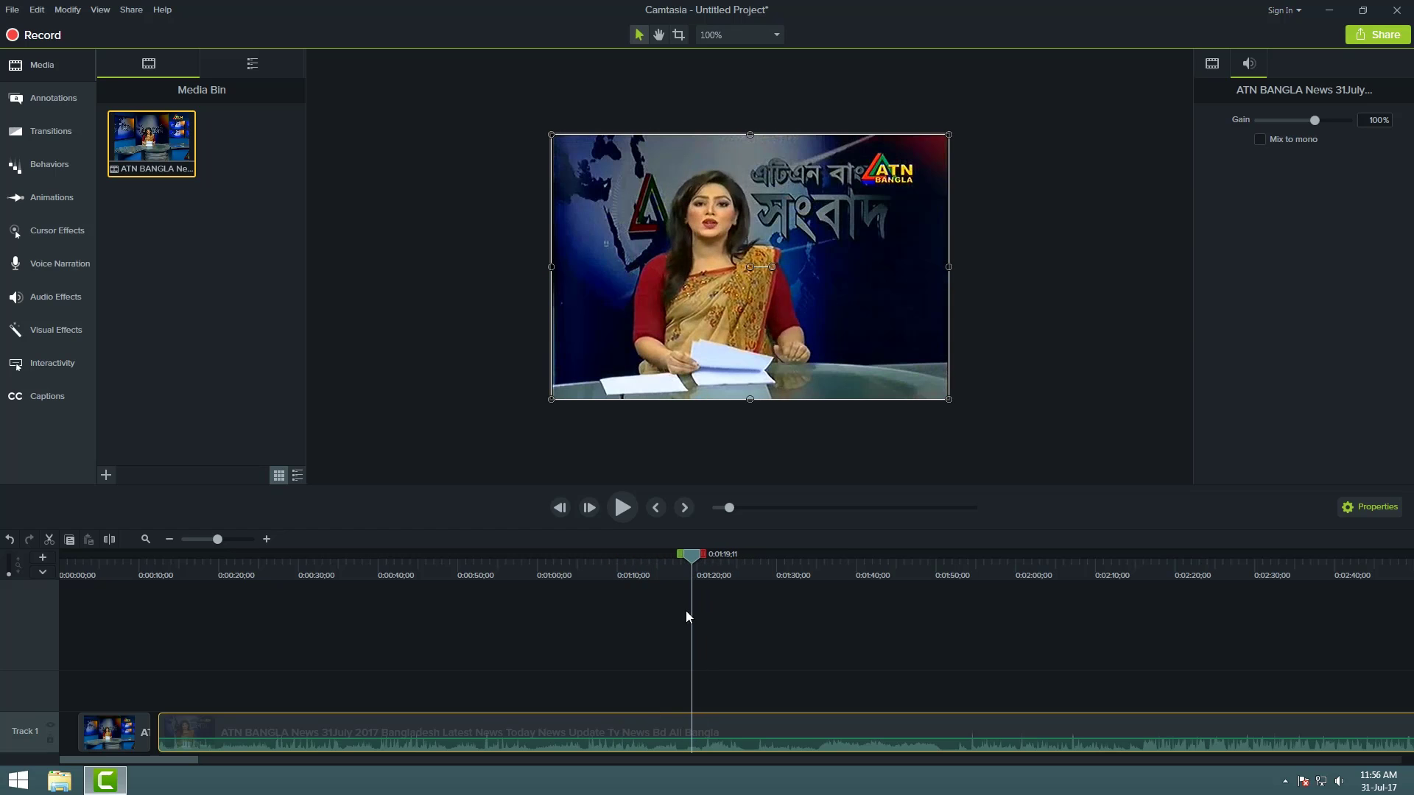
pyautogui.click(103, 537)
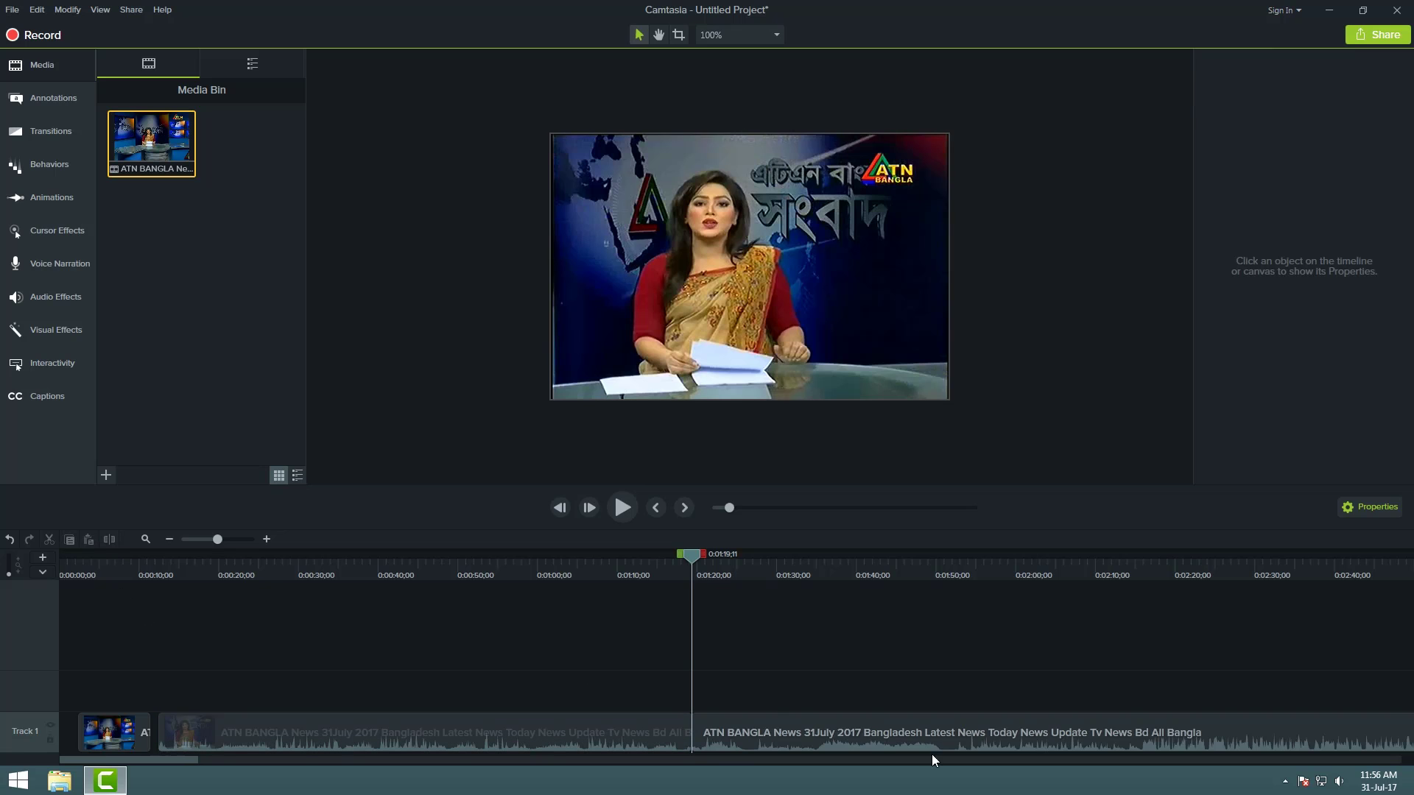
pyautogui.click(891, 745)
pyautogui.click(592, 739)
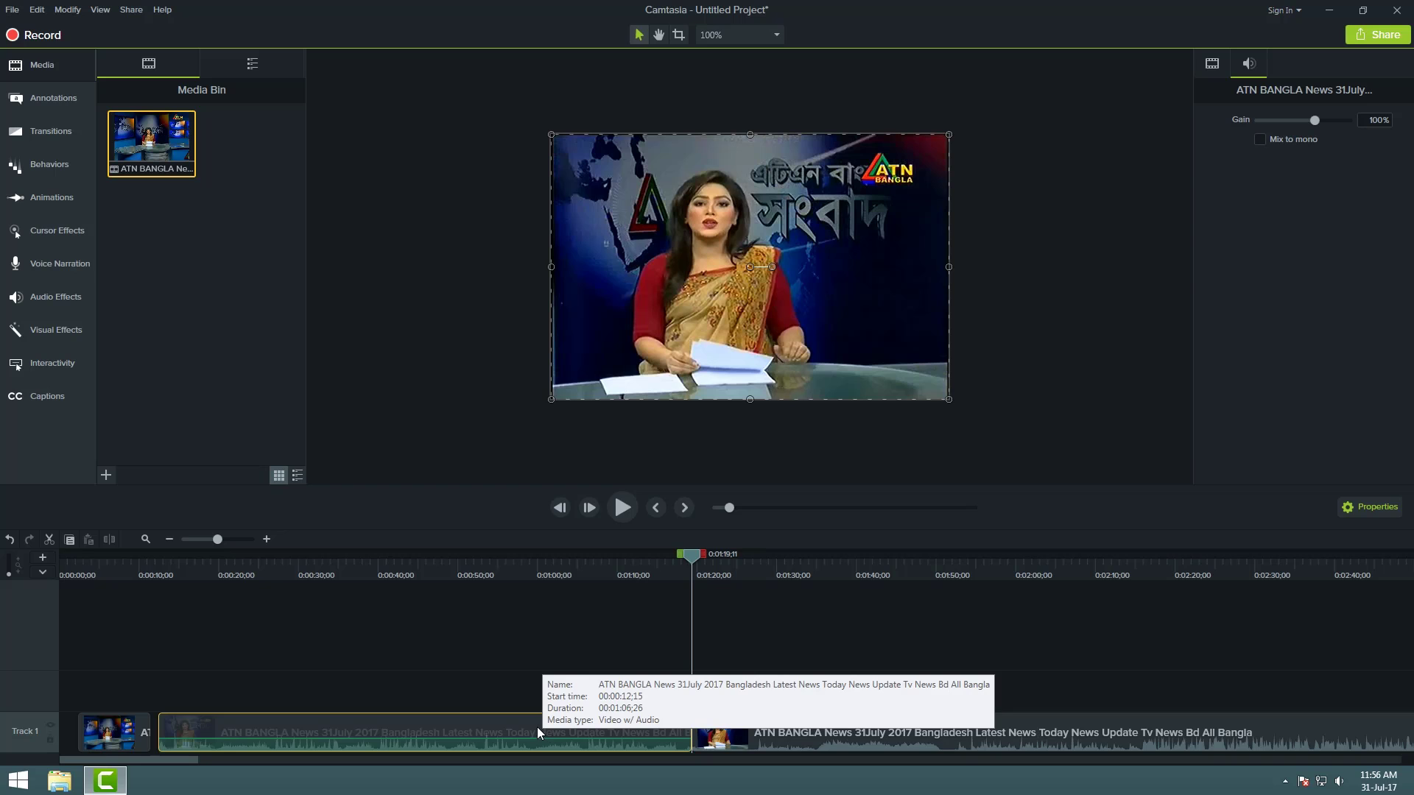
pyautogui.press('Delete')
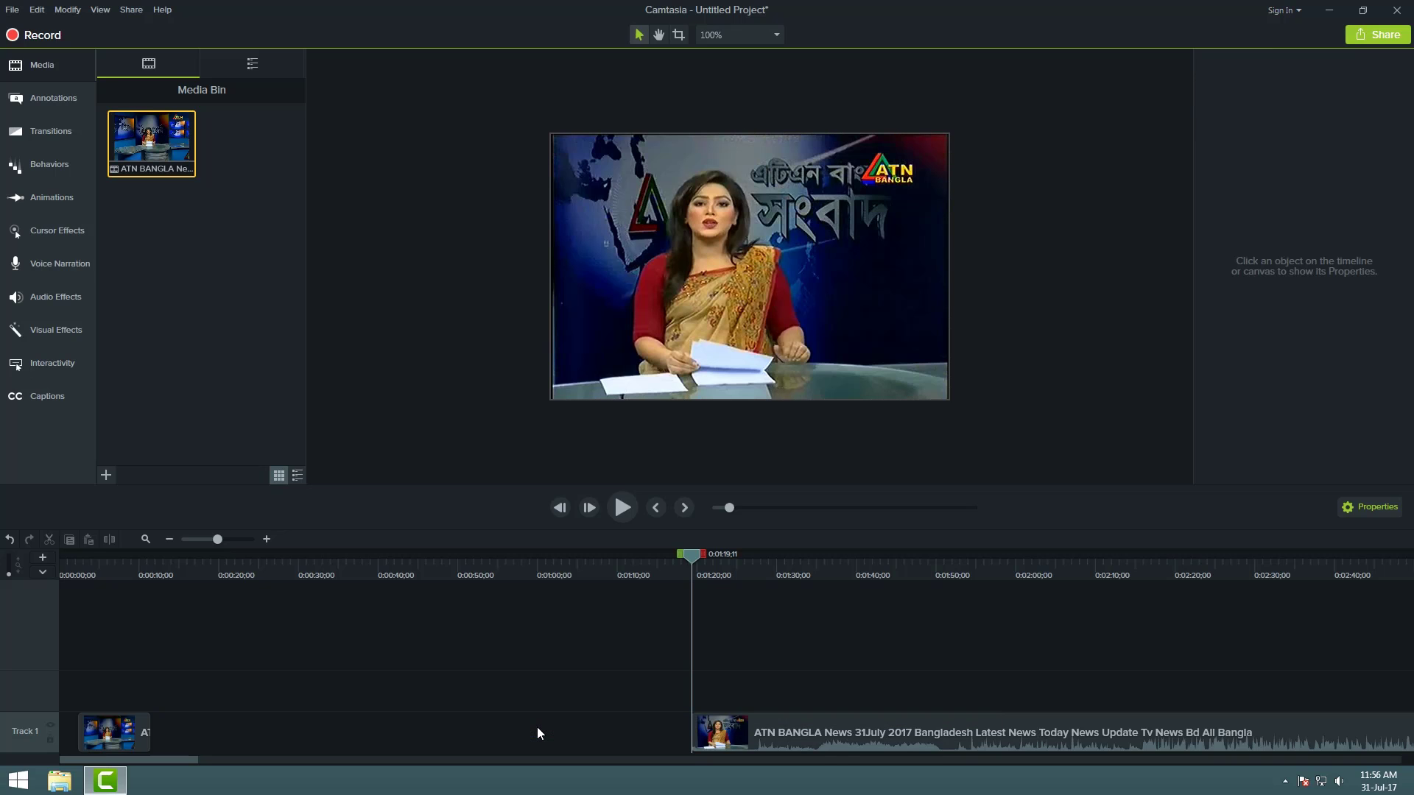
# Move the remaining long segment to start at about 18 seconds and the first segment to the very beginning of Track 1
pyautogui.click(887, 749)
pyautogui.moveTo(963, 730); pyautogui.dragTo(451, 733)
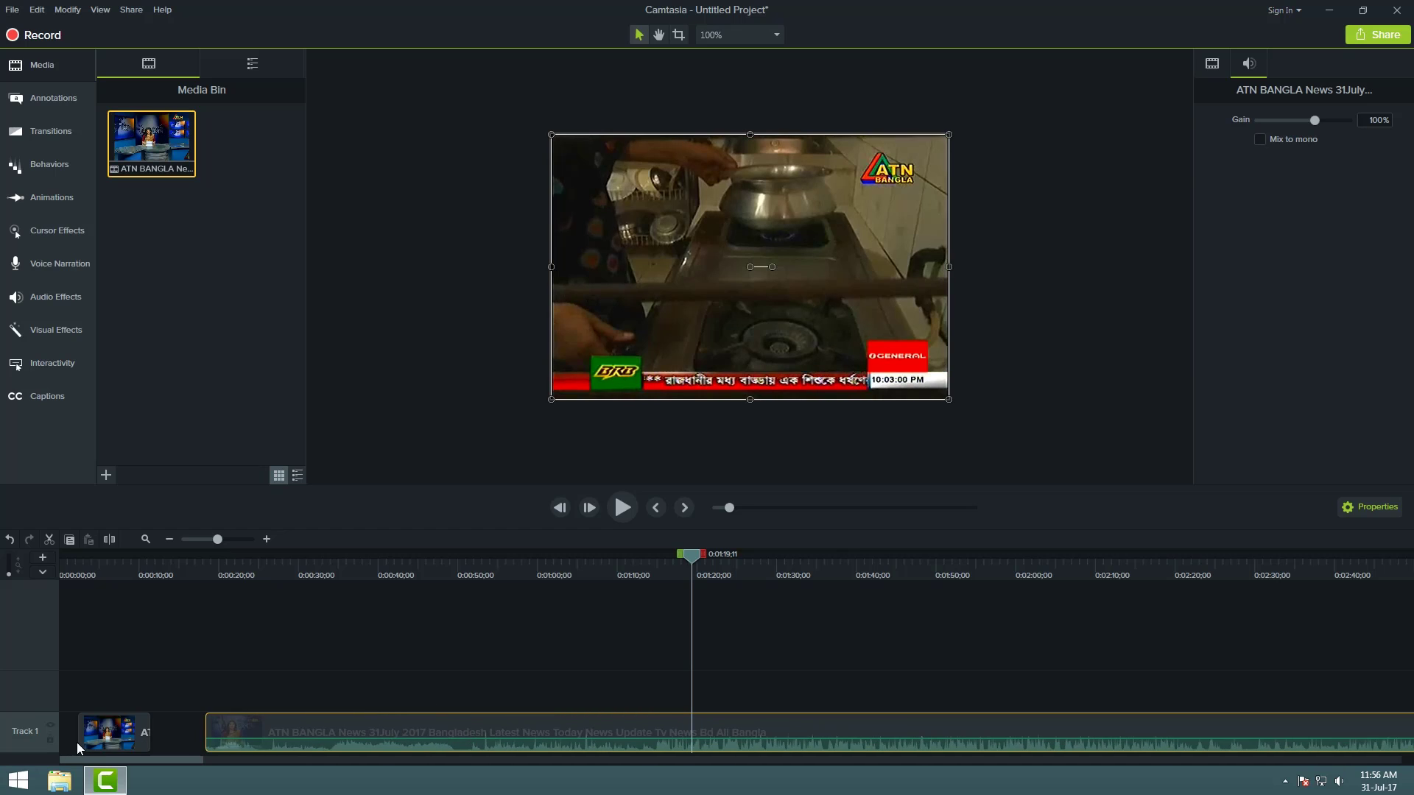
pyautogui.click(107, 737)
pyautogui.moveTo(94, 739); pyautogui.dragTo(62, 746)
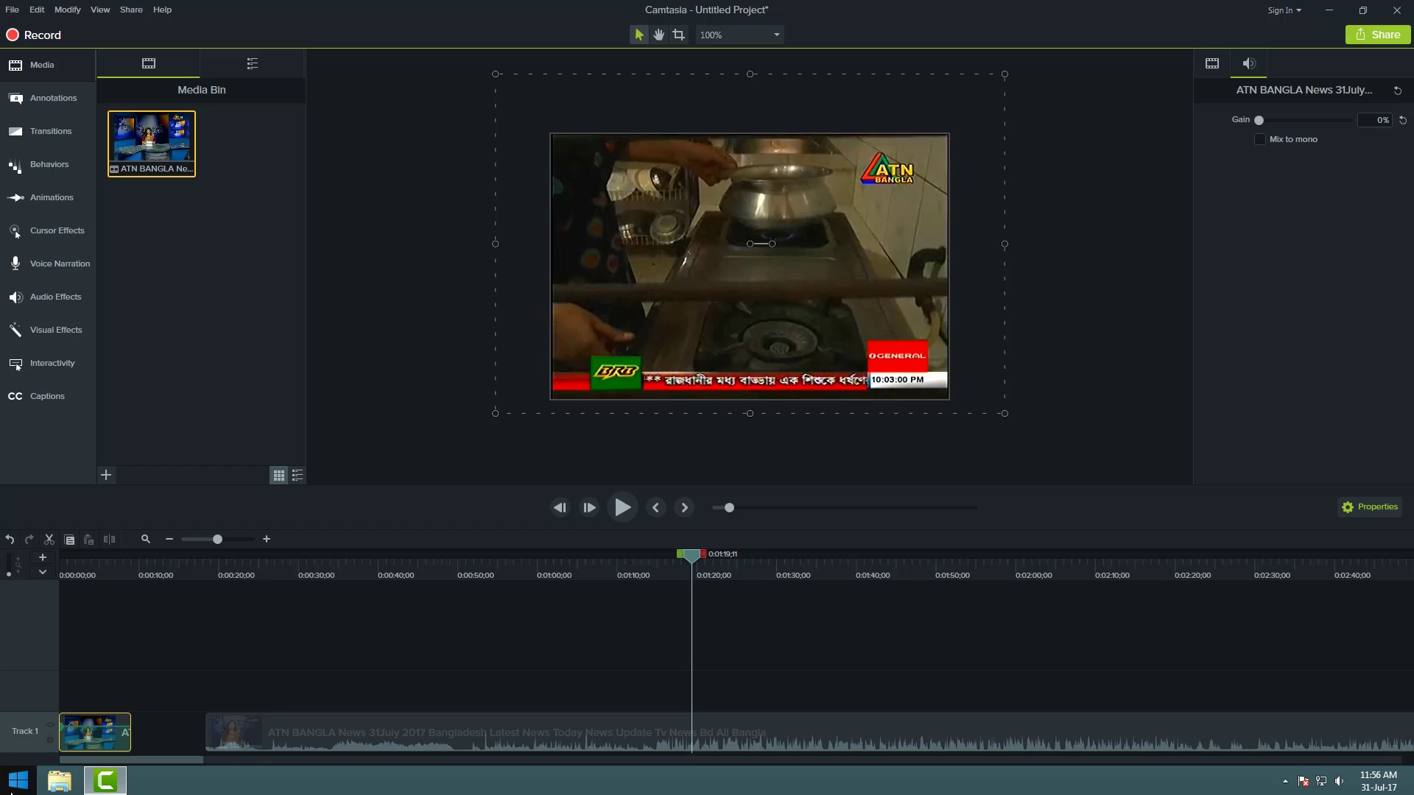
# Move the long segment on Track 1 earlier so it starts right at the end of the first segment
pyautogui.moveTo(289, 741); pyautogui.dragTo(194, 732)
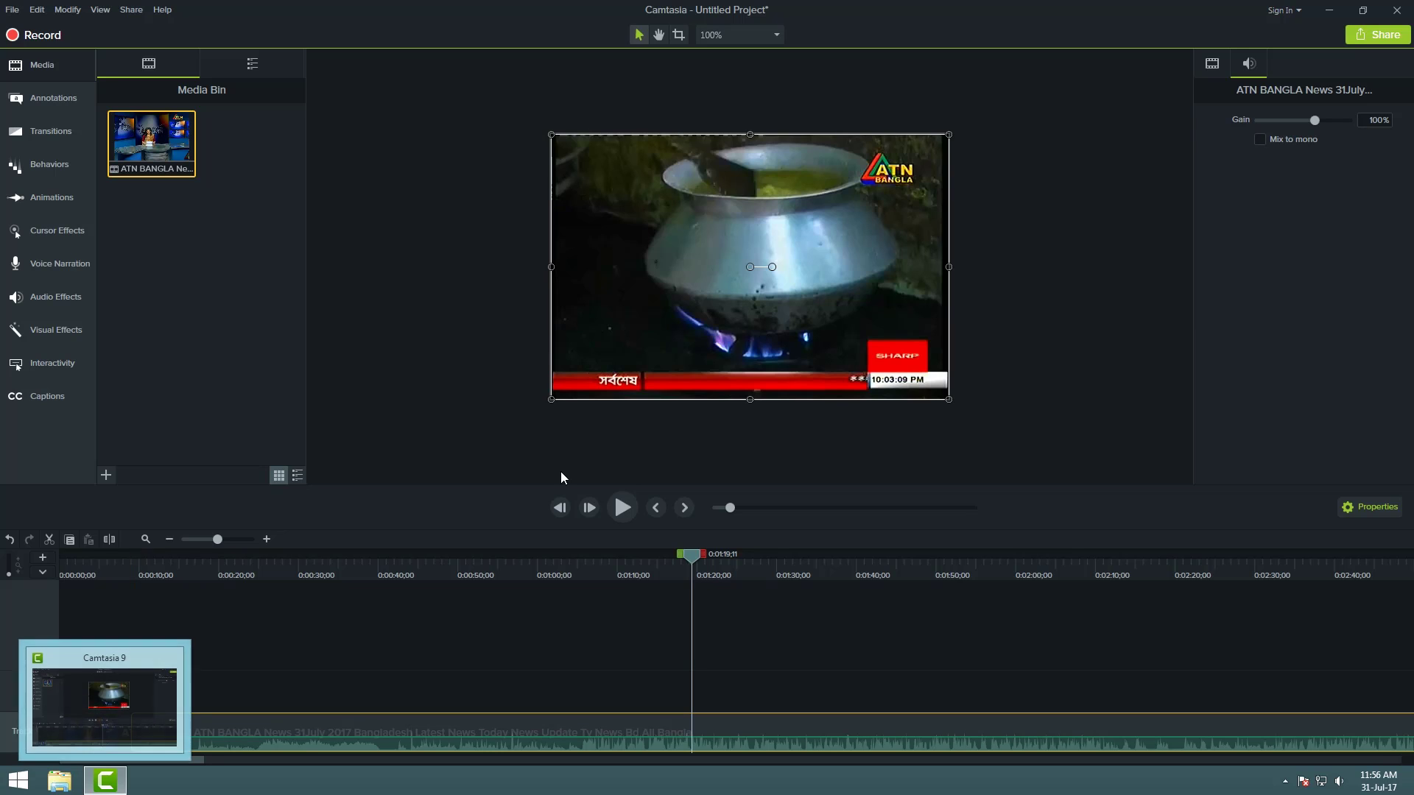
pyautogui.click(337, 679)
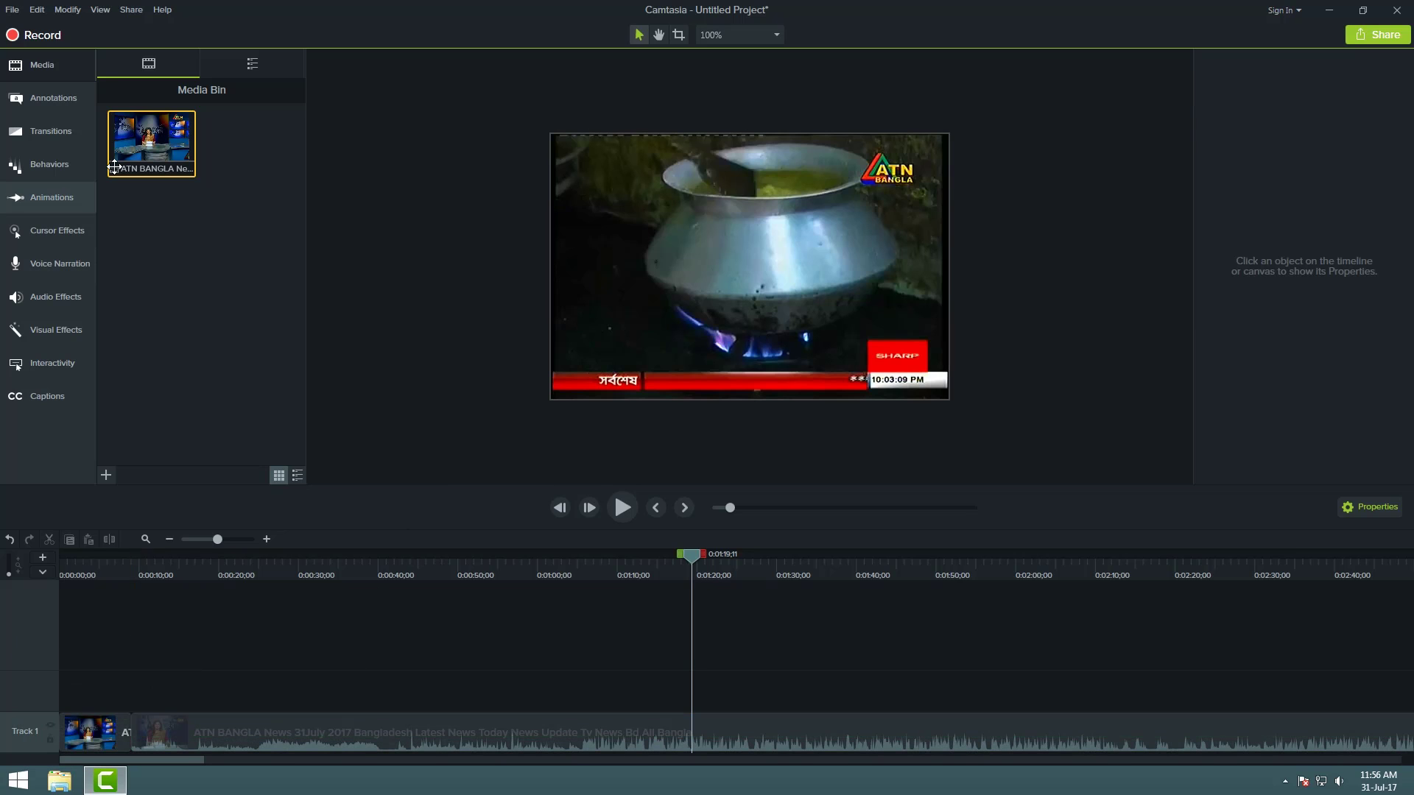
pyautogui.moveTo(157, 186); pyautogui.dragTo(221, 691)
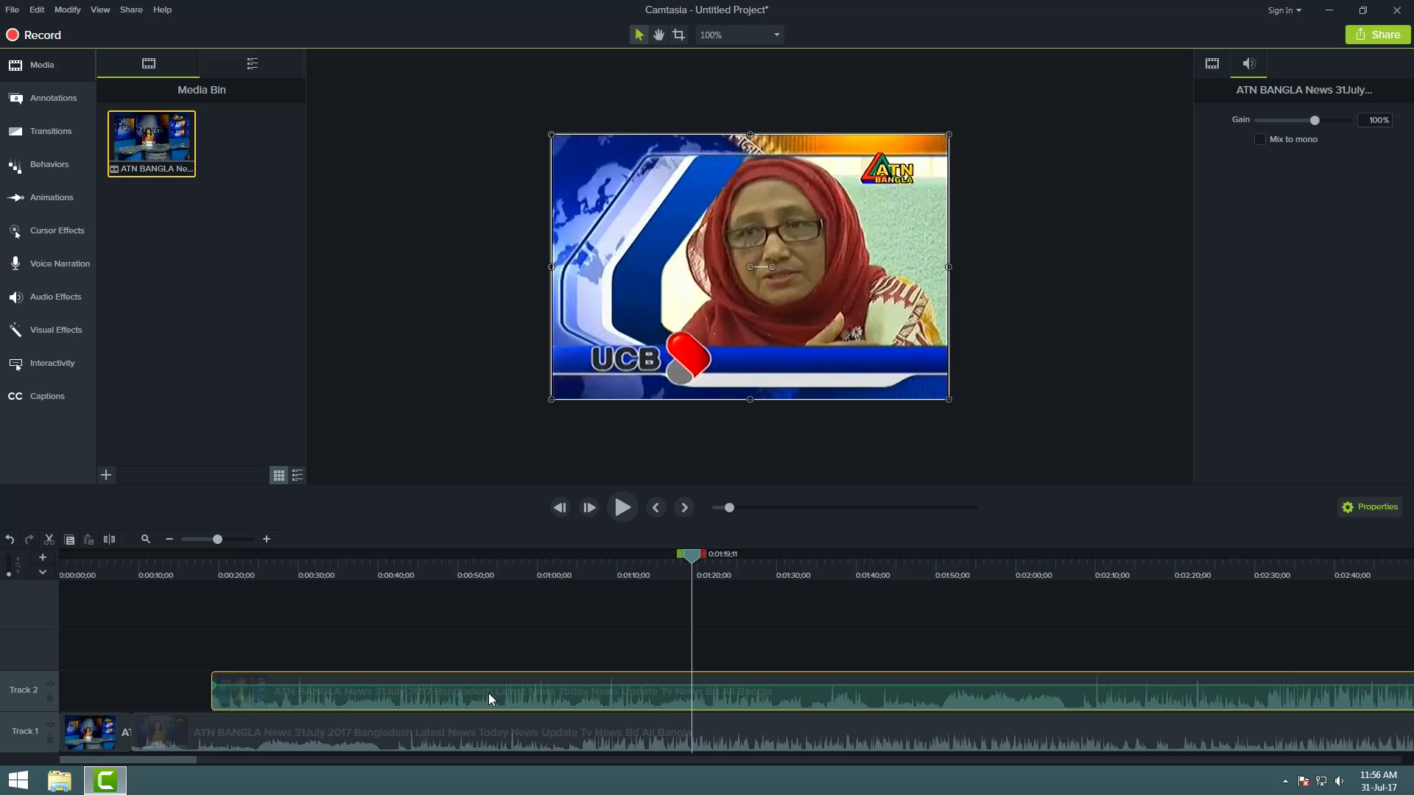
pyautogui.moveTo(488, 692); pyautogui.dragTo(462, 692)
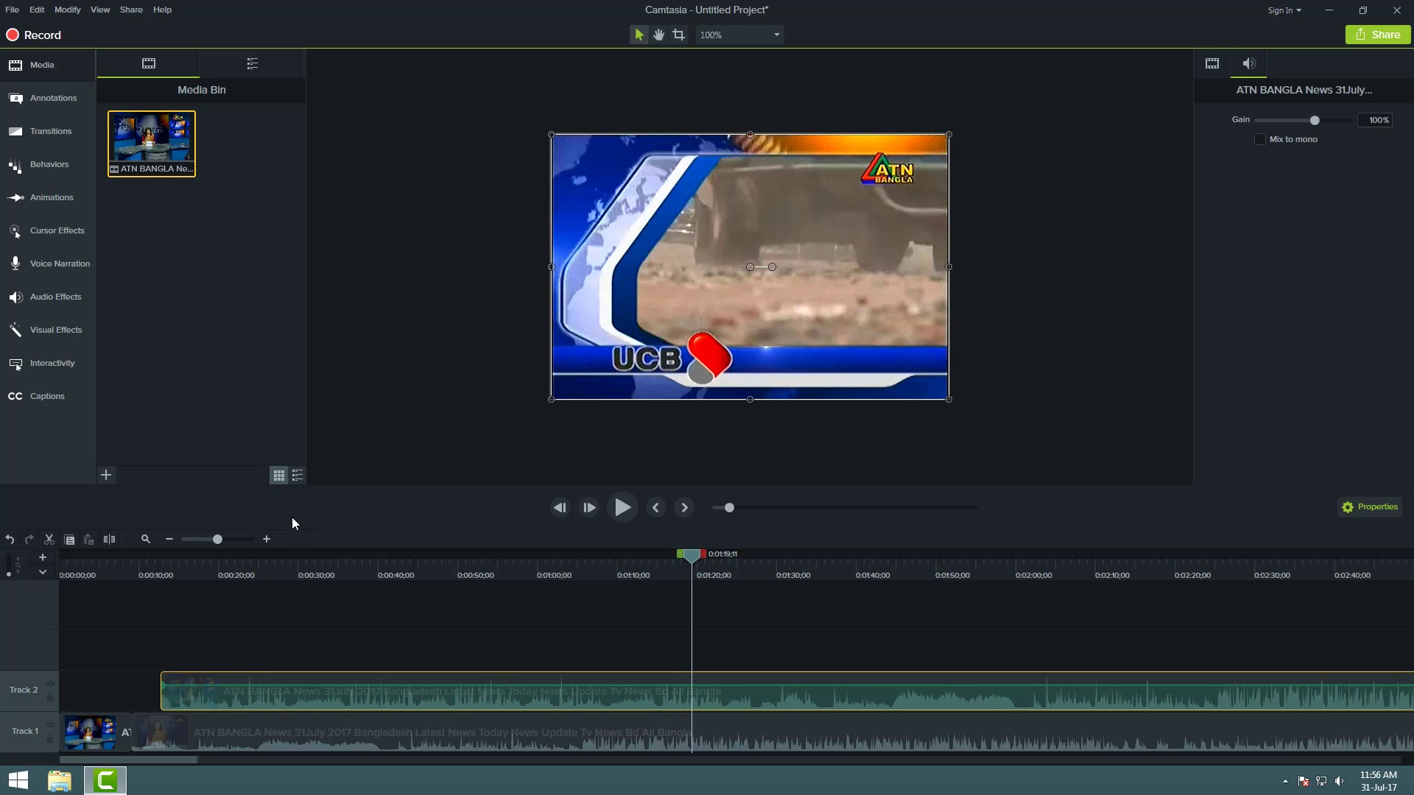
pyautogui.press('Delete')
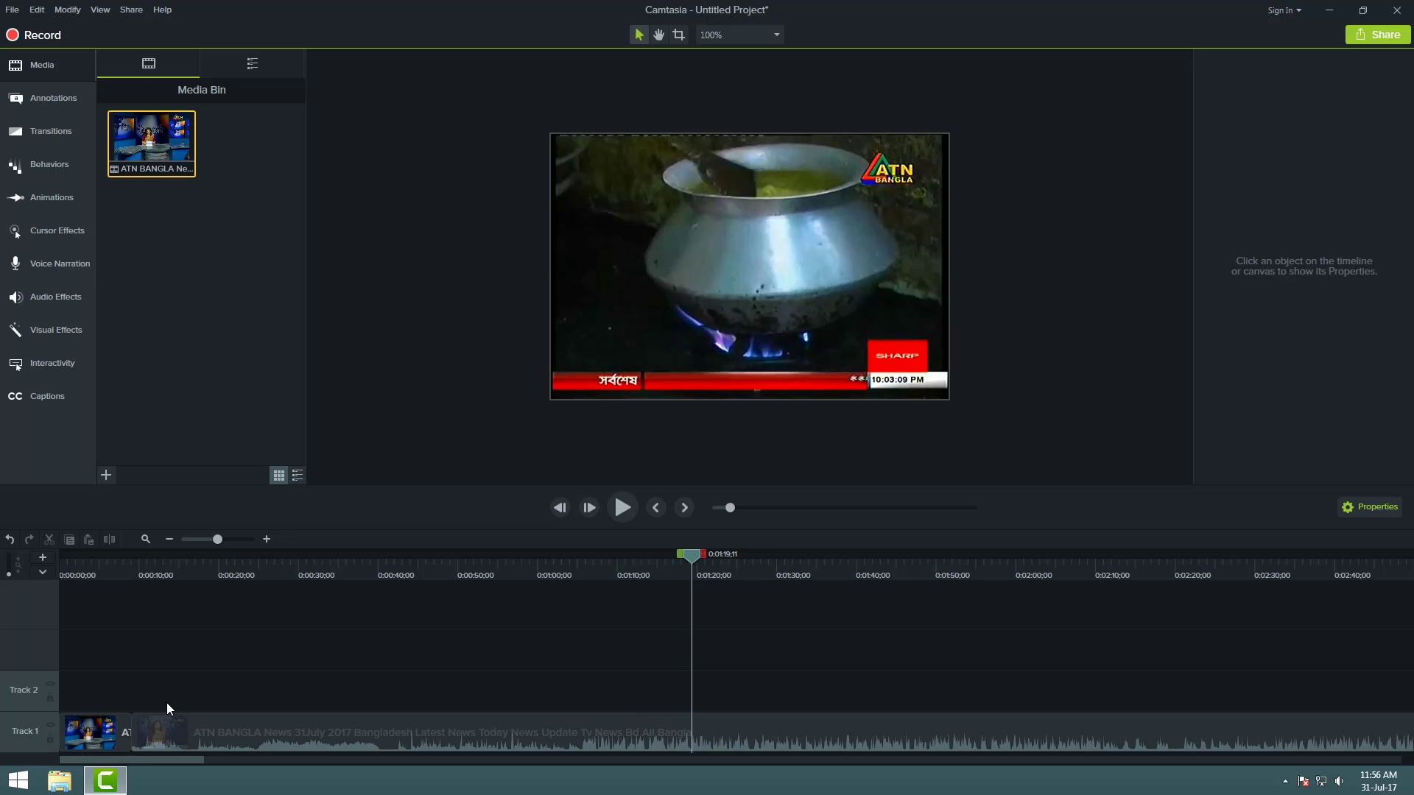
# Place the playhead at 0:00:08;22, just before the joint, and set the second segment's audio gain to 0%
pyautogui.click(153, 727)
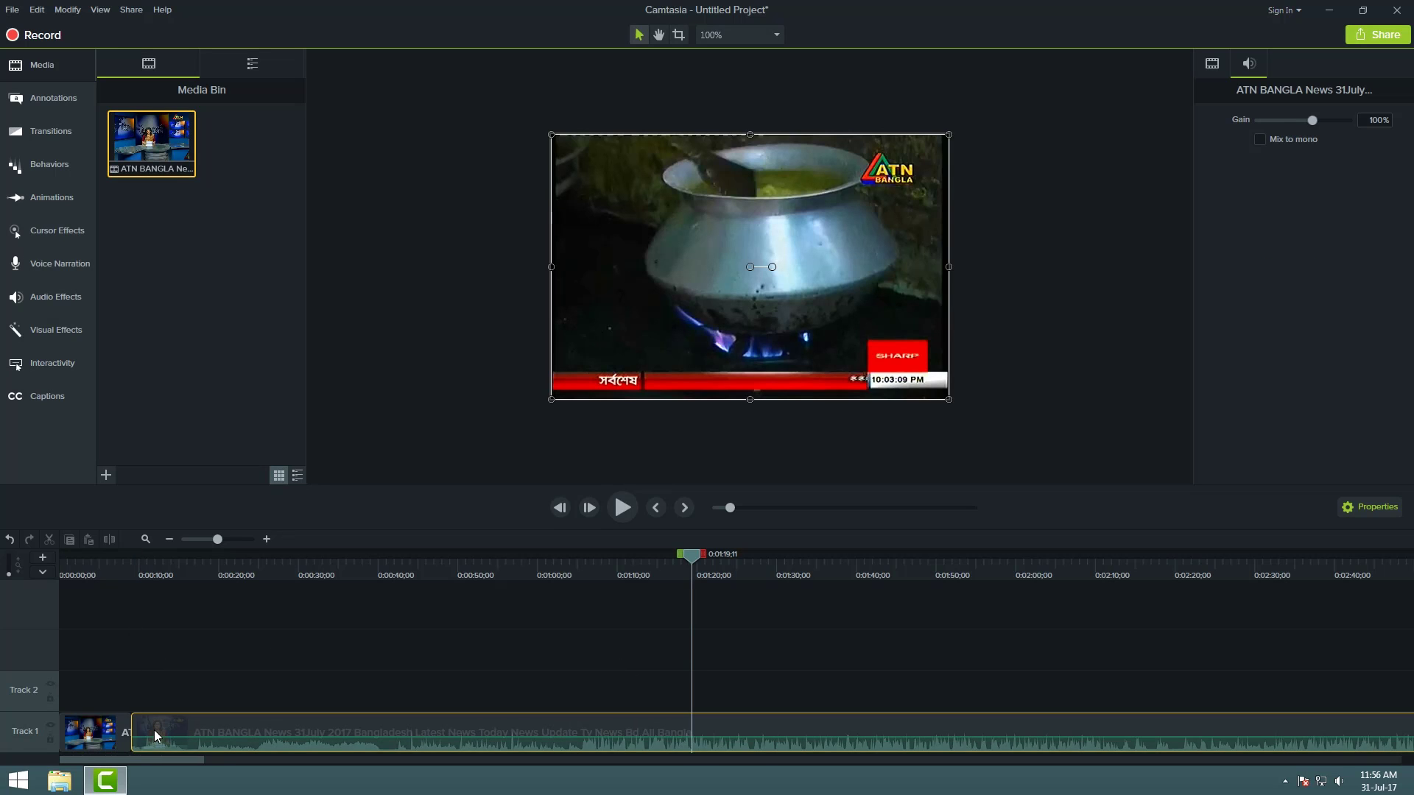
pyautogui.click(104, 726)
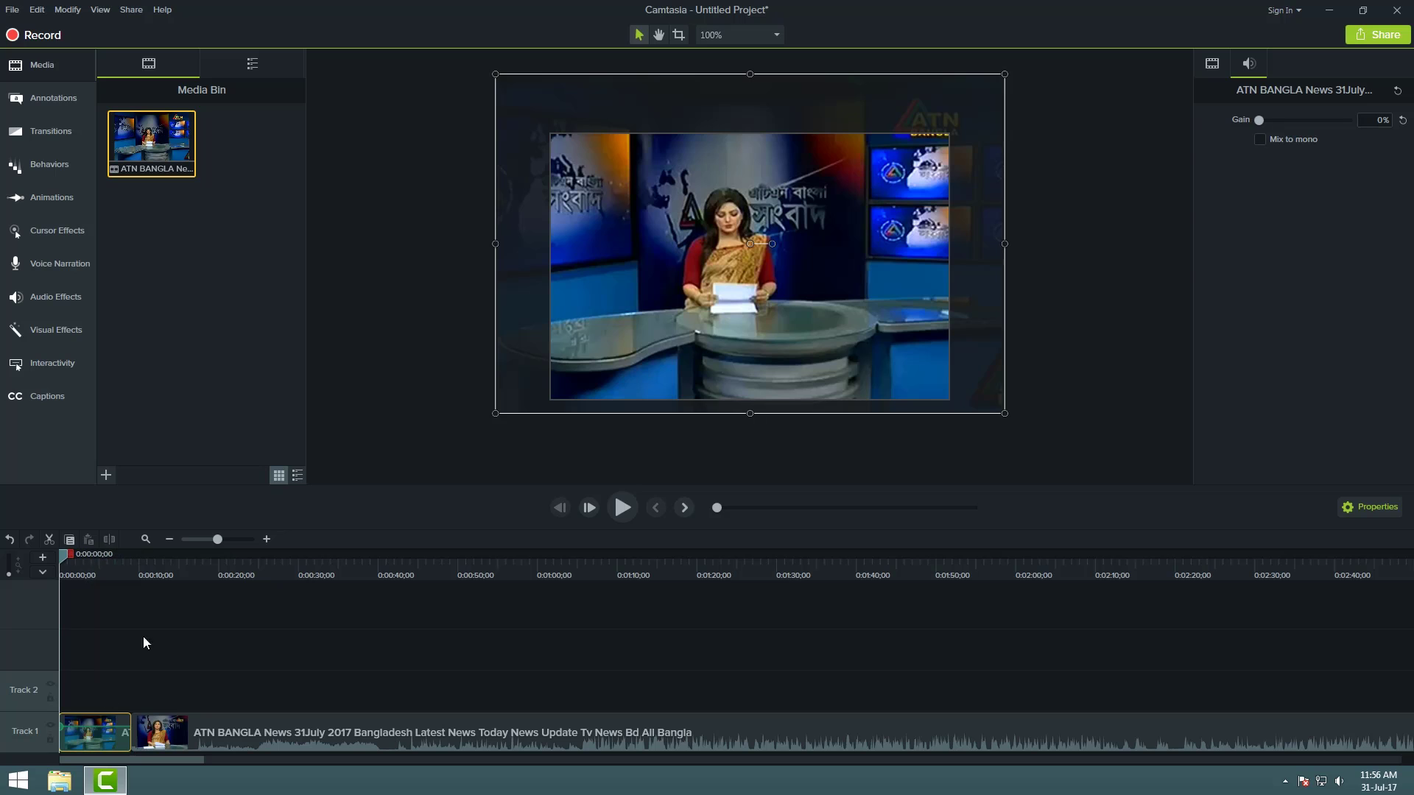
pyautogui.moveTo(216, 538); pyautogui.dragTo(230, 540)
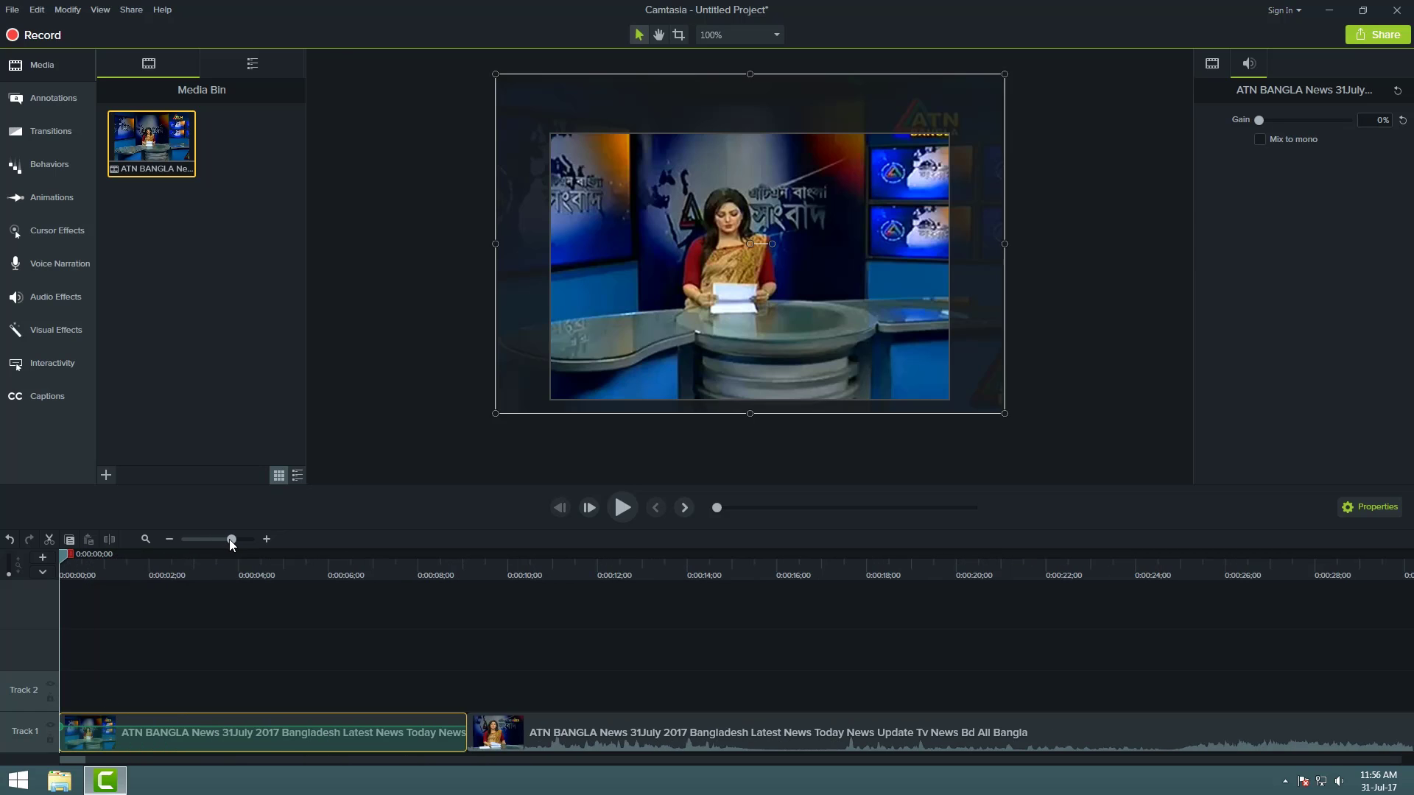
pyautogui.click(462, 679)
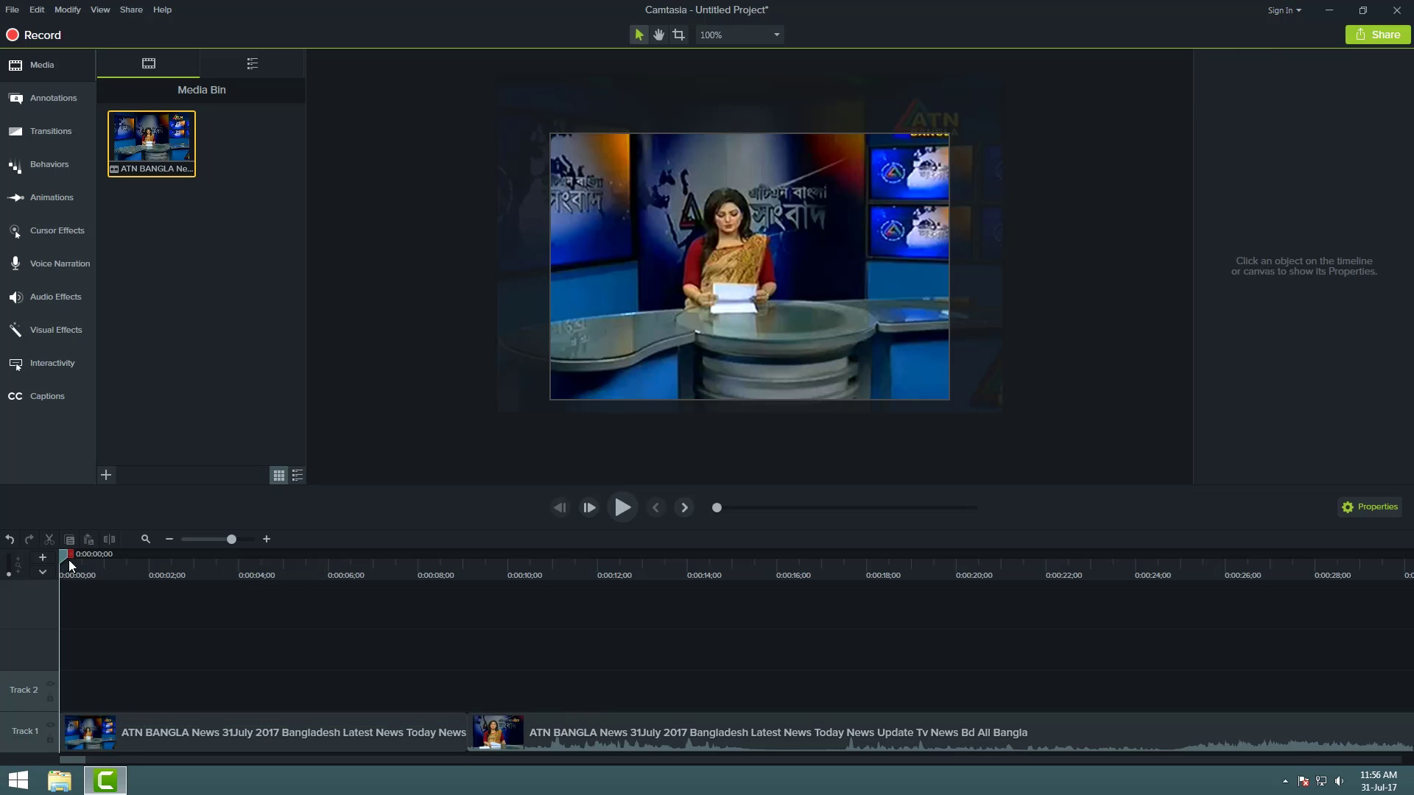
pyautogui.moveTo(78, 554); pyautogui.dragTo(454, 602)
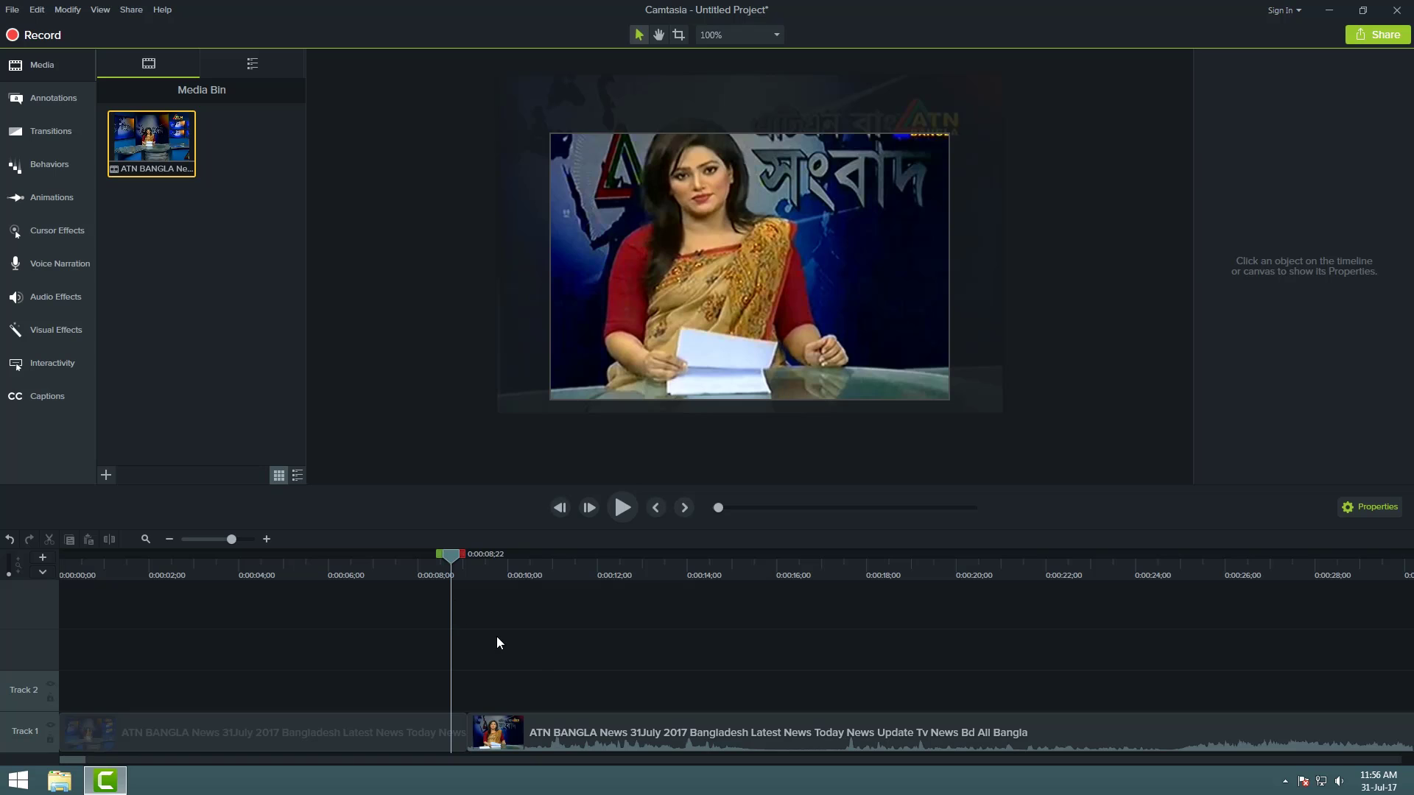
pyautogui.click(664, 732)
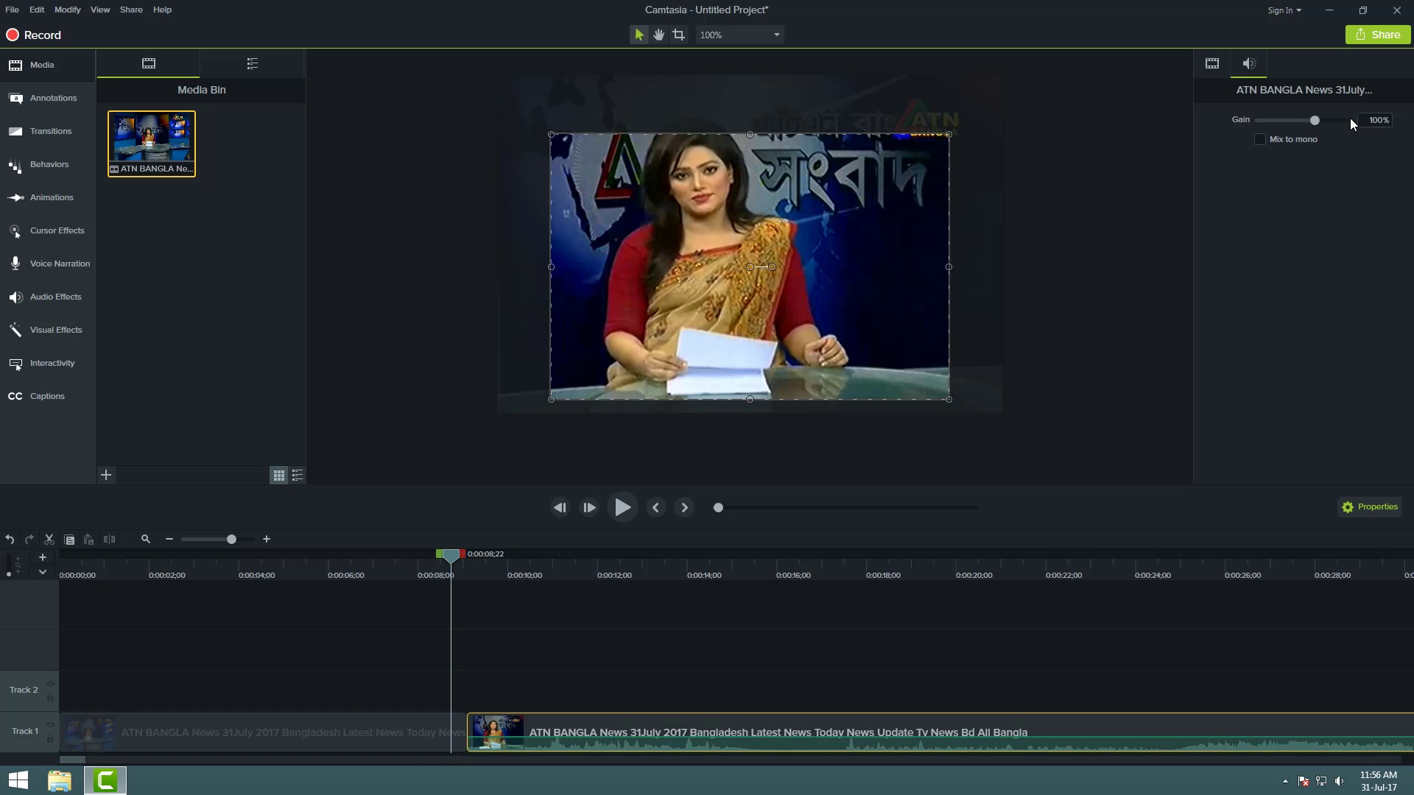
pyautogui.moveTo(1309, 121); pyautogui.dragTo(1239, 121)
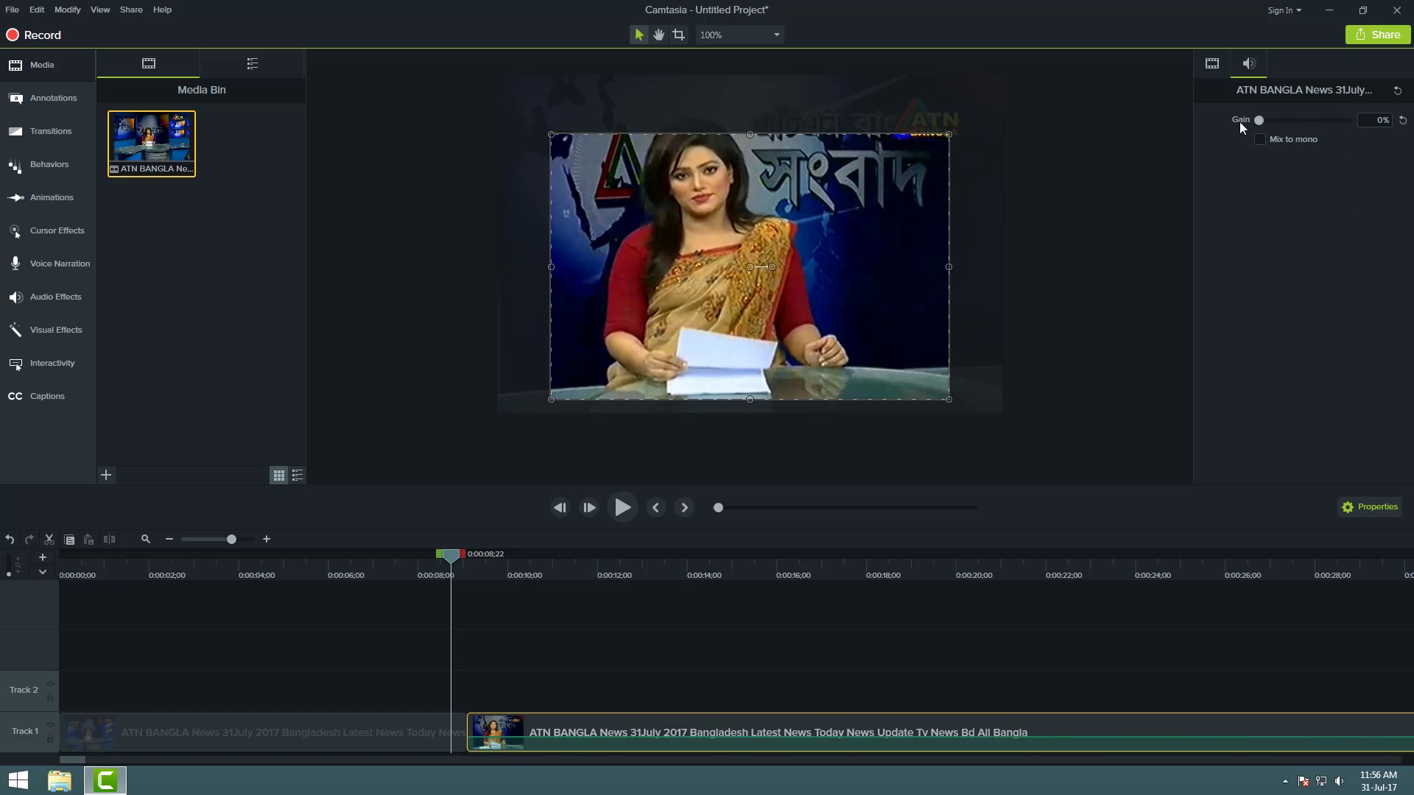
pyautogui.click(1211, 64)
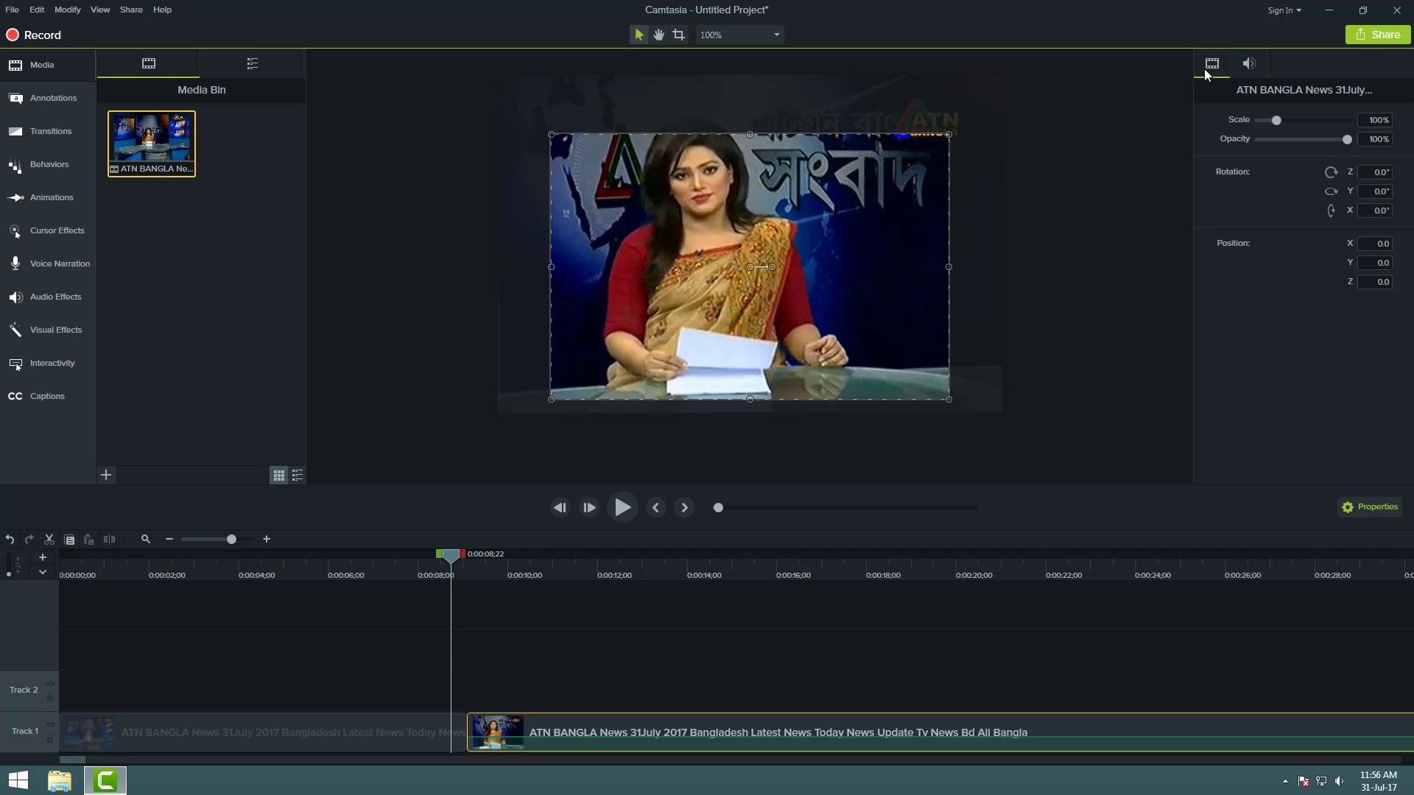
# Play back the joint between the two segments twice, from just before 9 seconds to about 10 seconds
pyautogui.click(398, 672)
pyautogui.press('space')
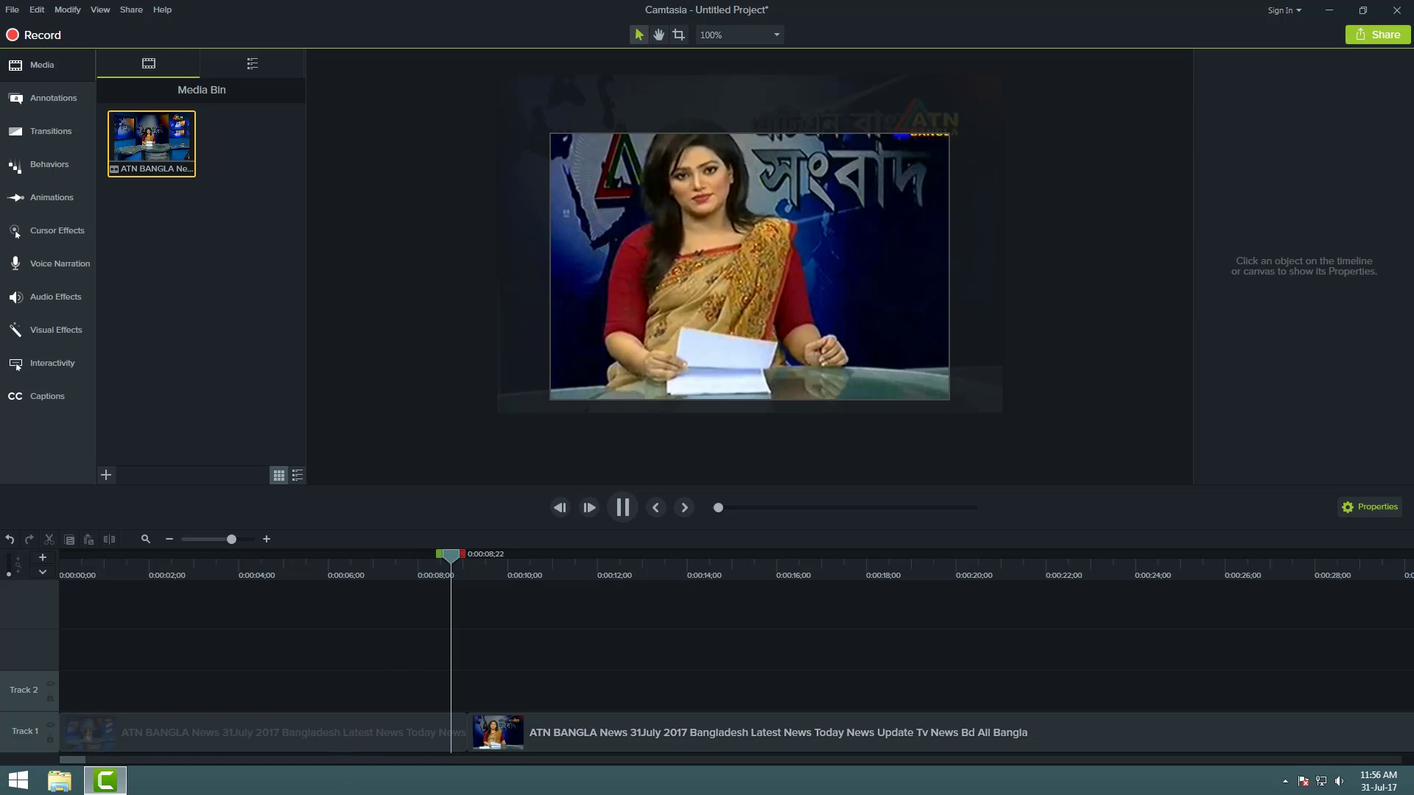
pyautogui.press('space')
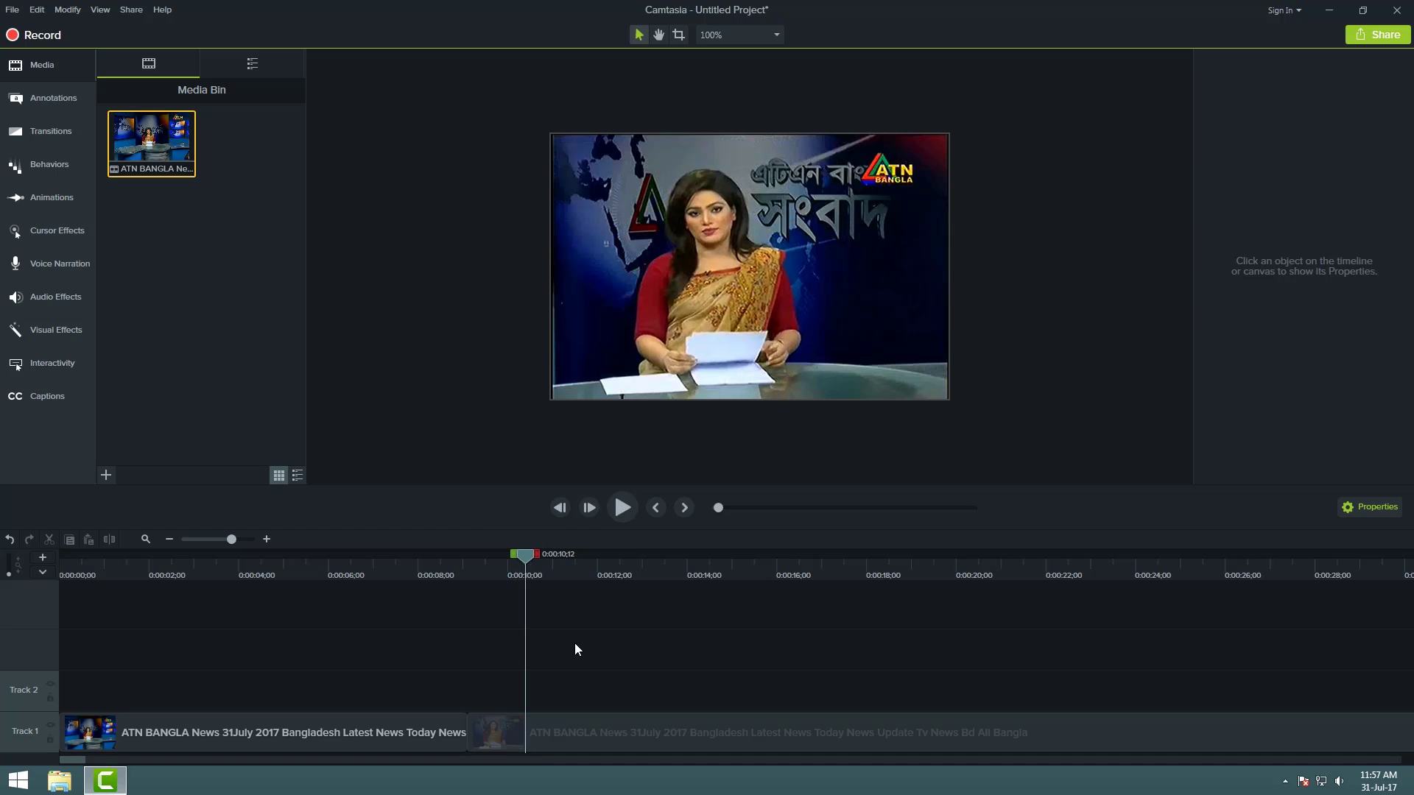
pyautogui.moveTo(523, 558); pyautogui.dragTo(450, 555)
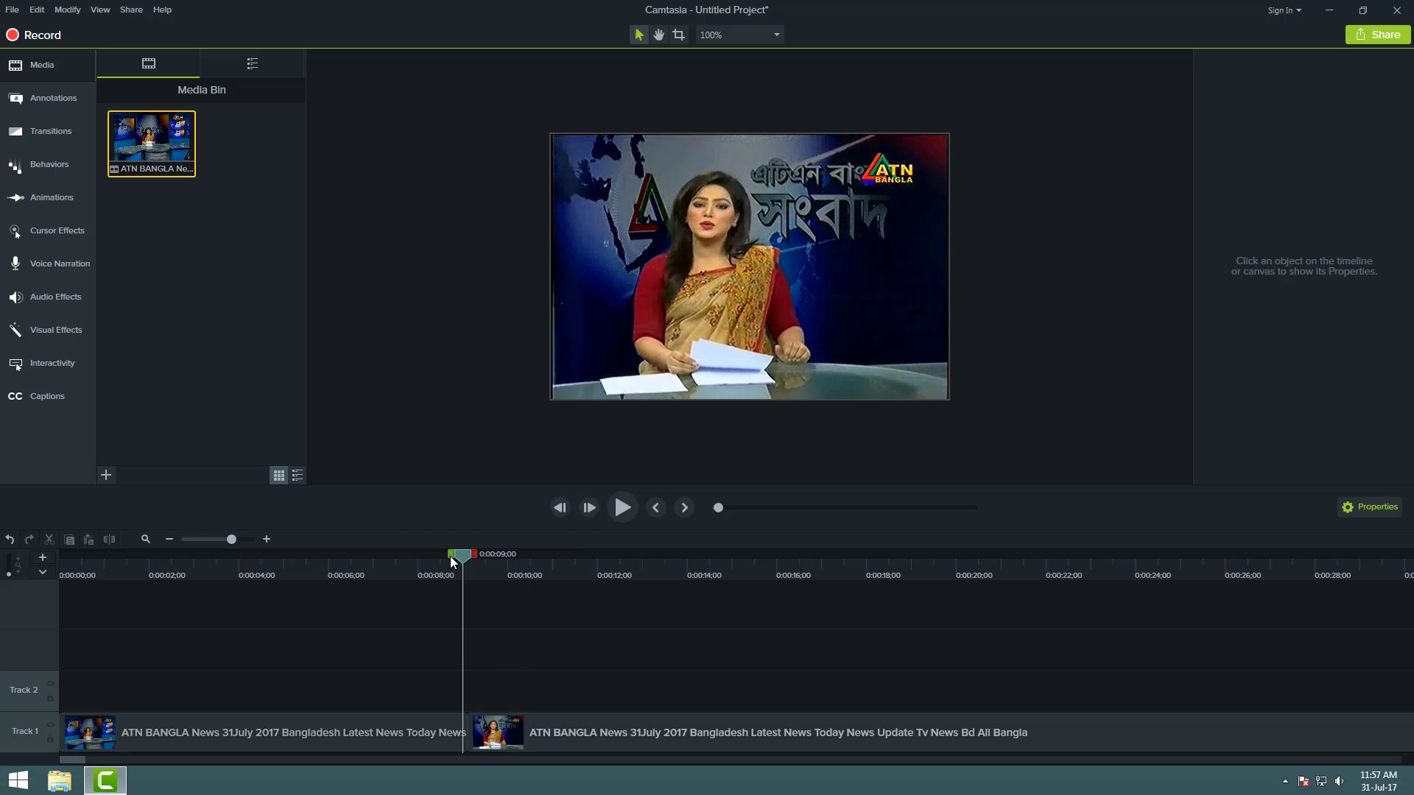
pyautogui.press('space')
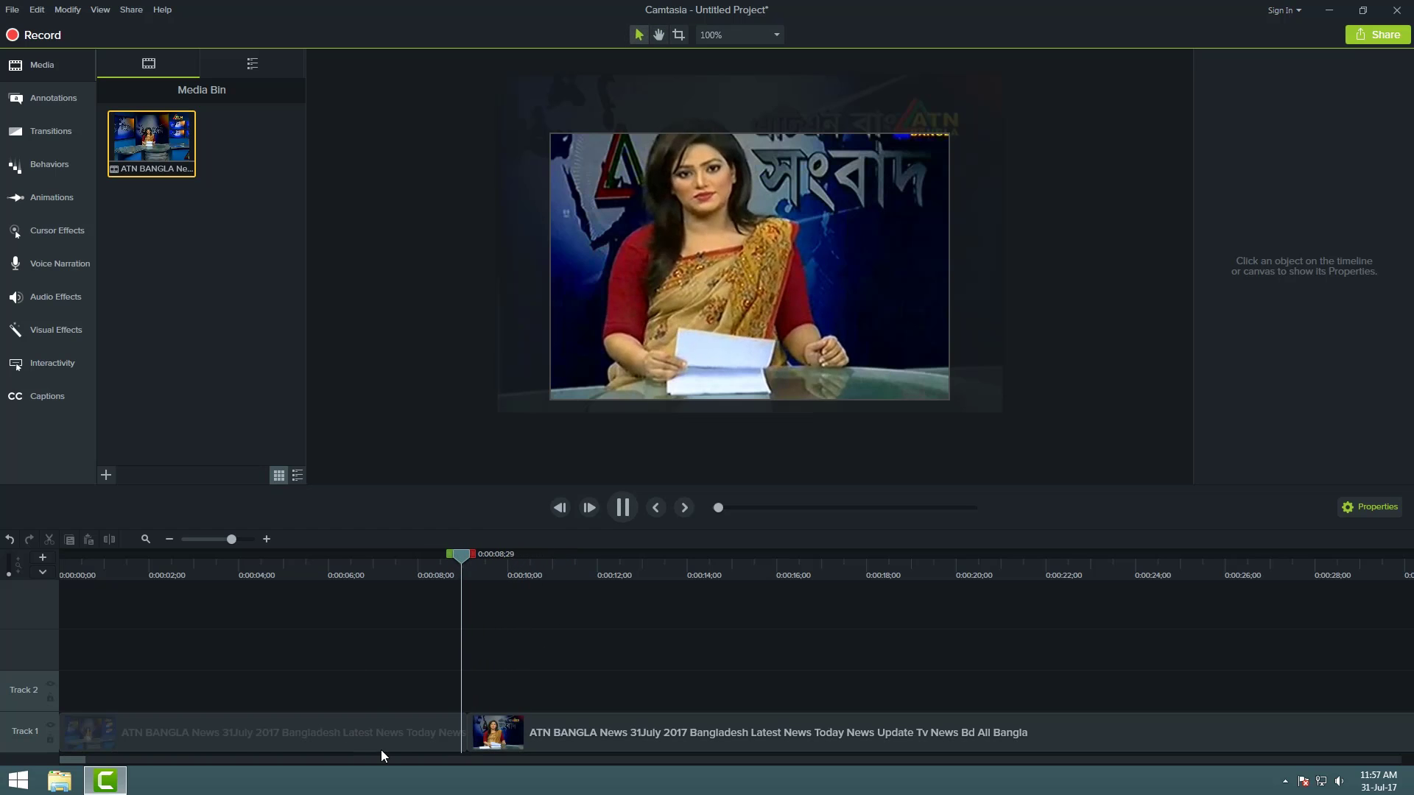
pyautogui.press('space')
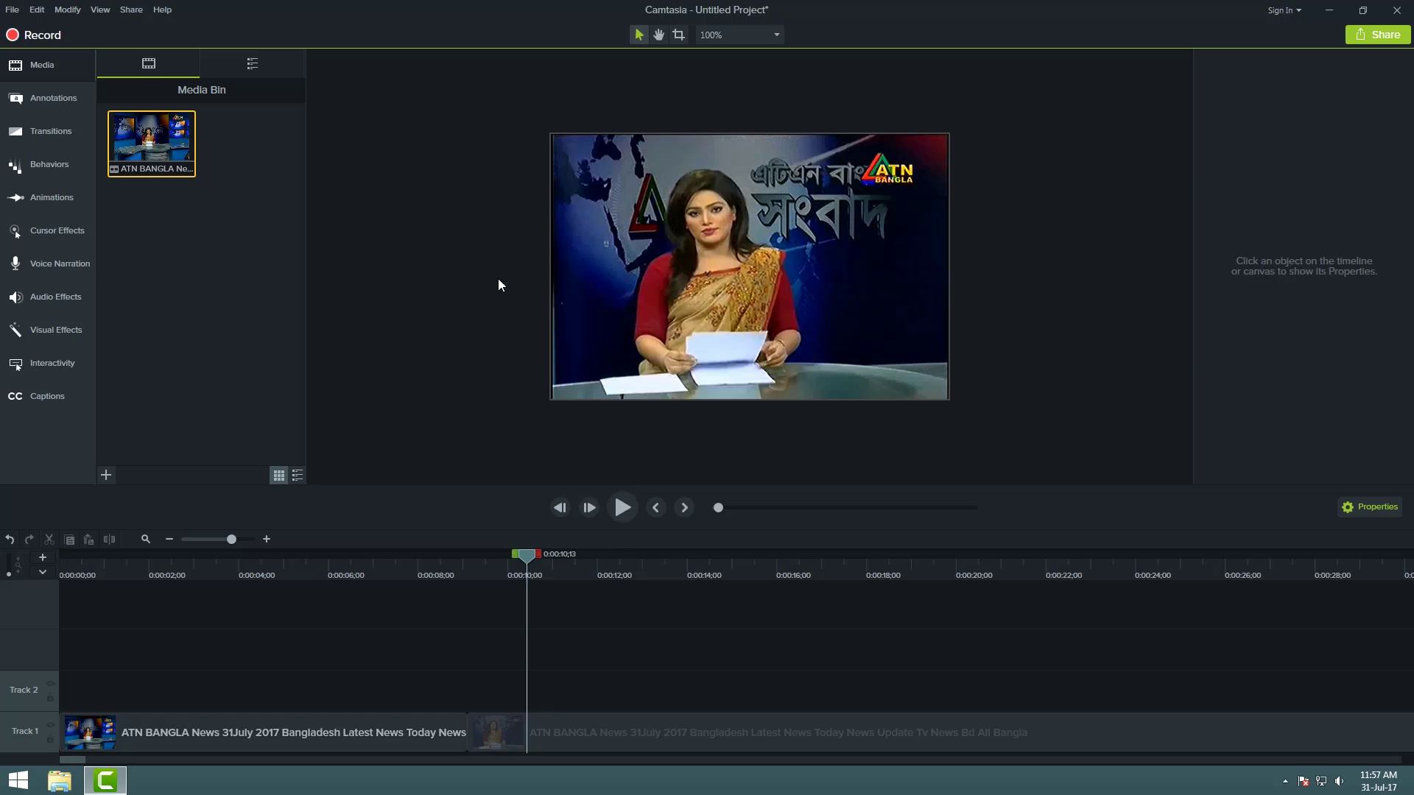
# Add a Cube rotate transition at the joint between the two segments on Track 1
pyautogui.click(49, 137)
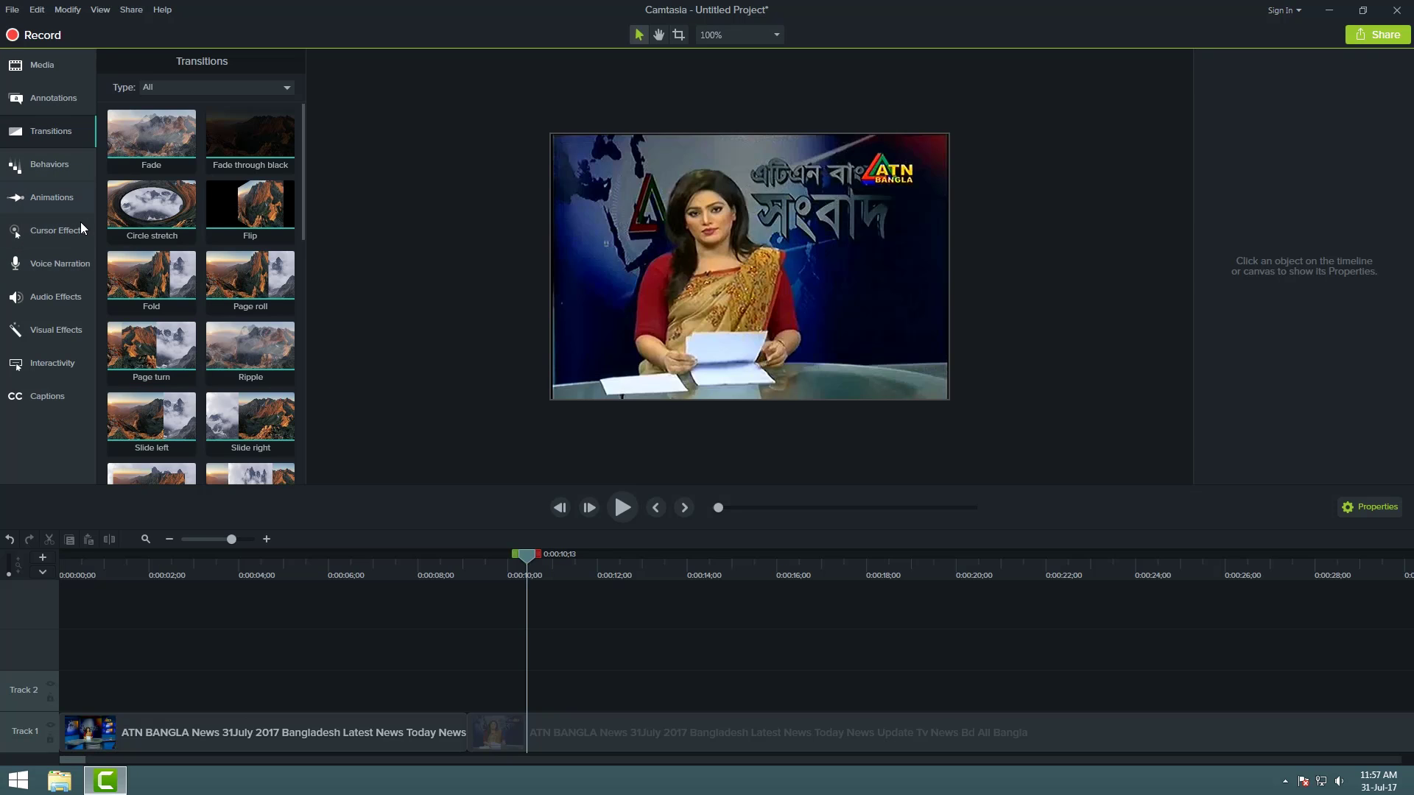
pyautogui.scroll(-3, 214, 221)
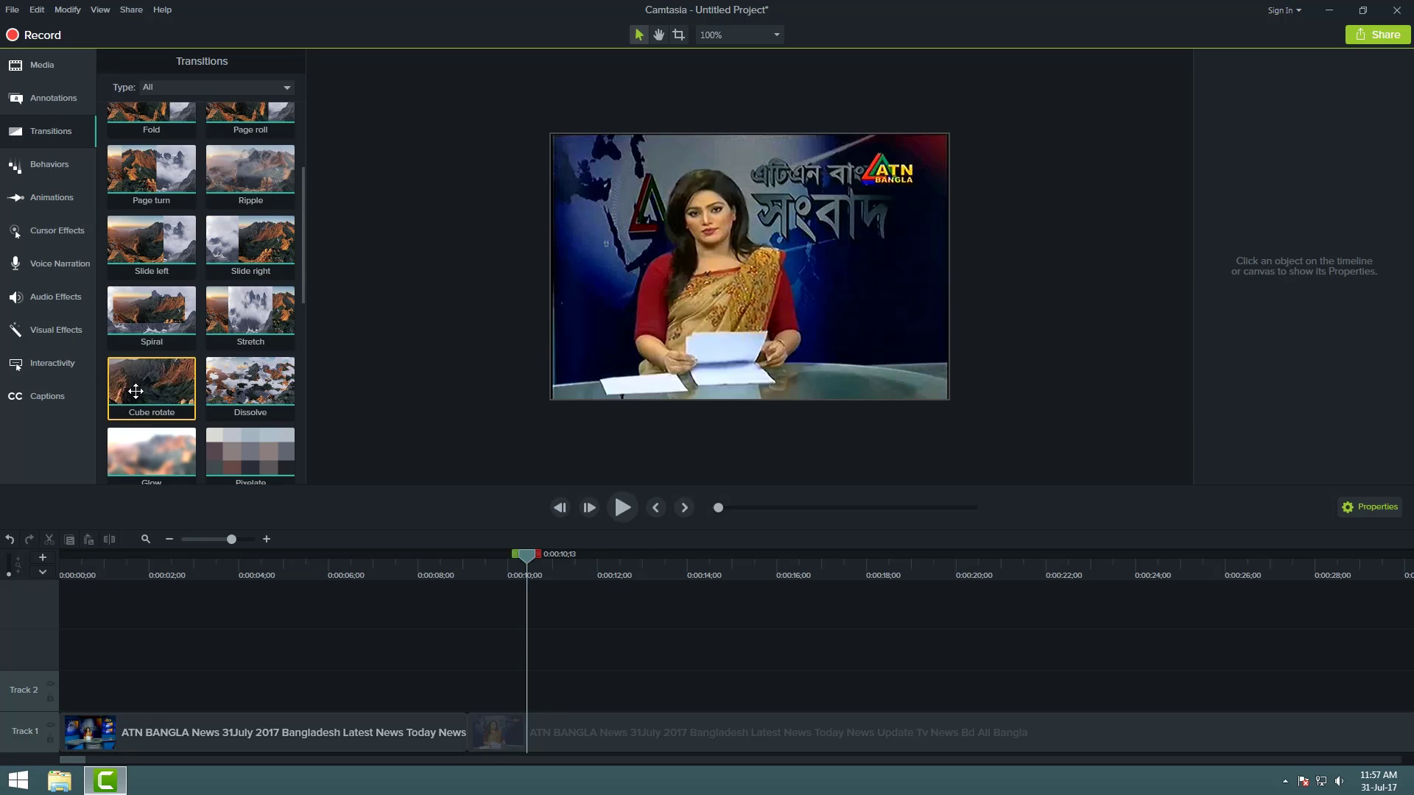
pyautogui.moveTo(149, 386); pyautogui.dragTo(465, 736)
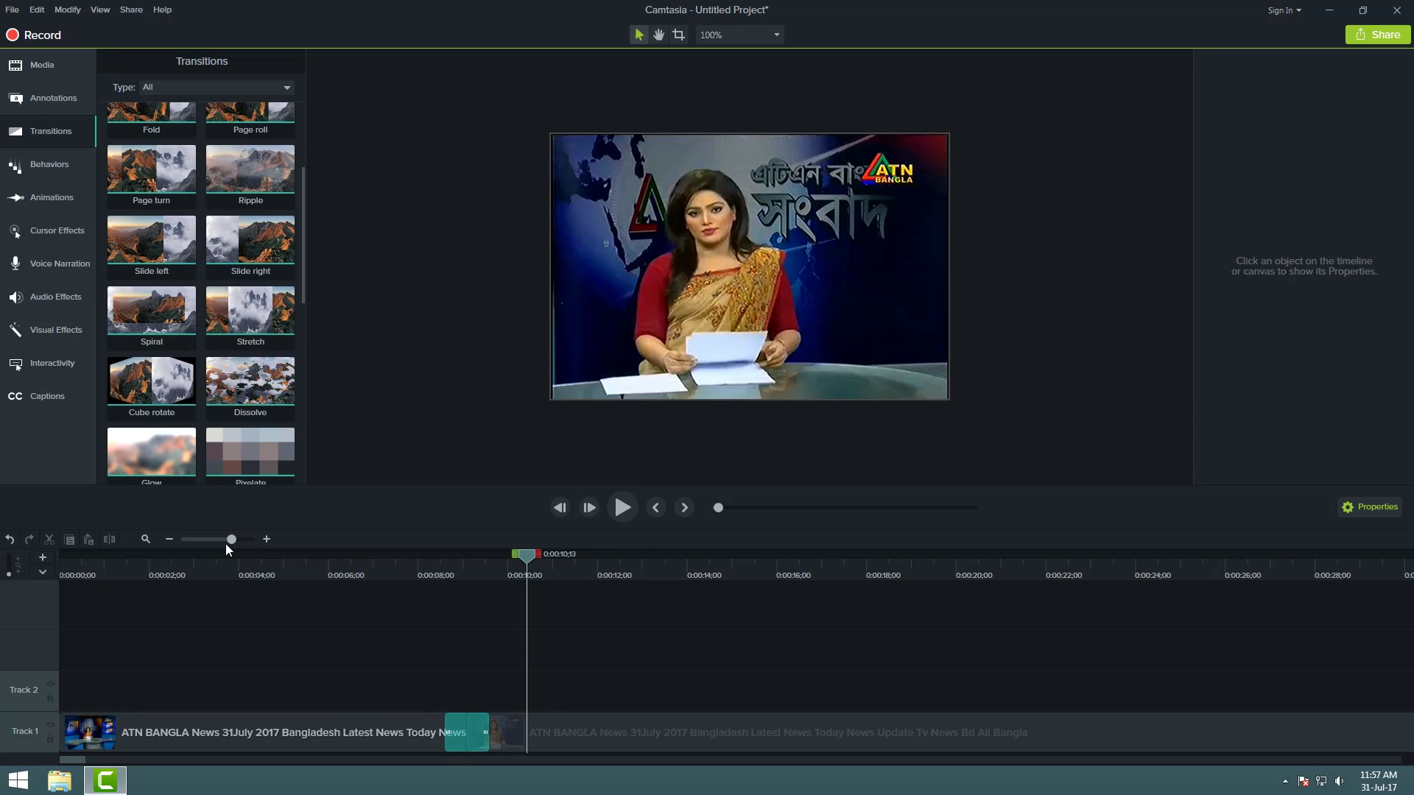
# Play back the timeline twice from just before 8 seconds to preview the Cube rotate transition
pyautogui.moveTo(227, 535); pyautogui.dragTo(153, 563)
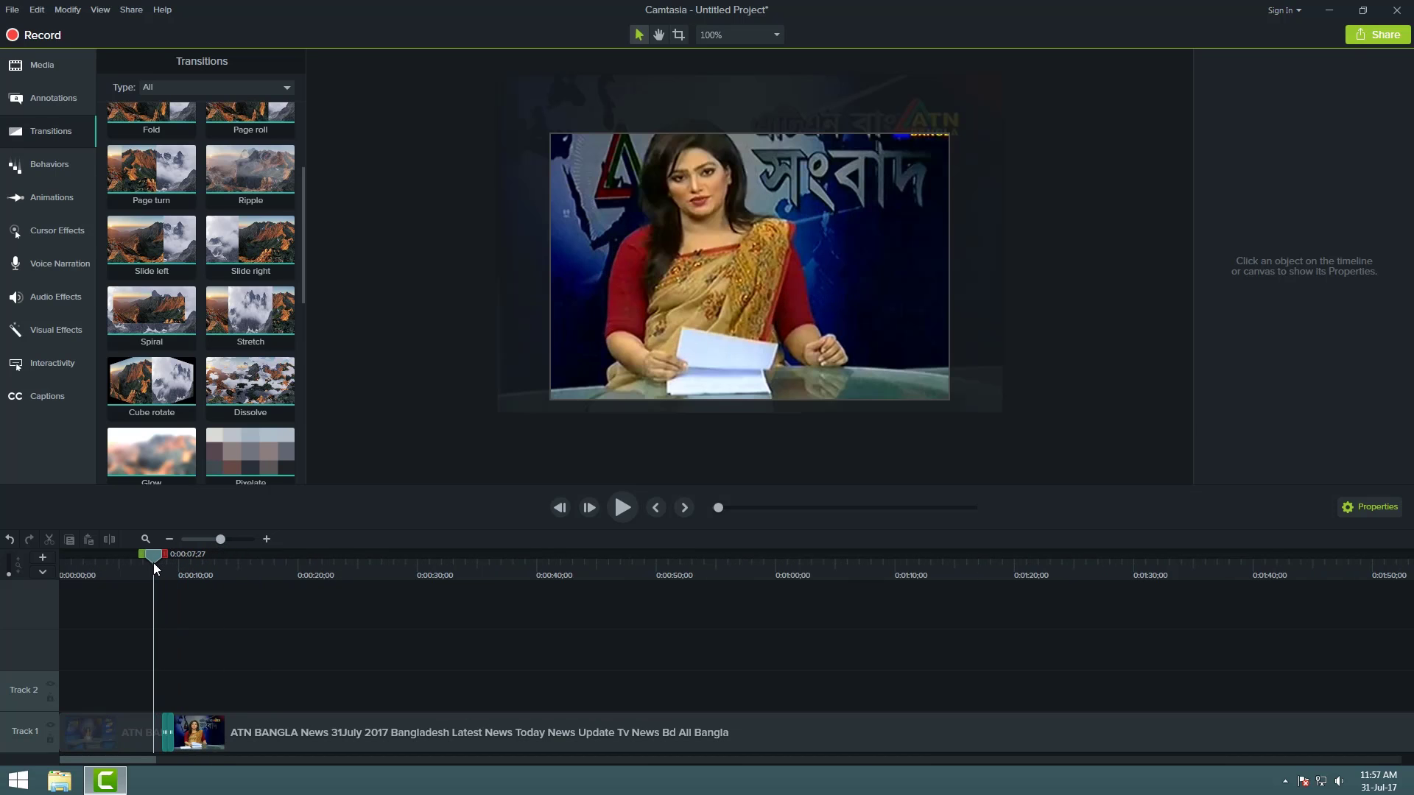
pyautogui.press('space')
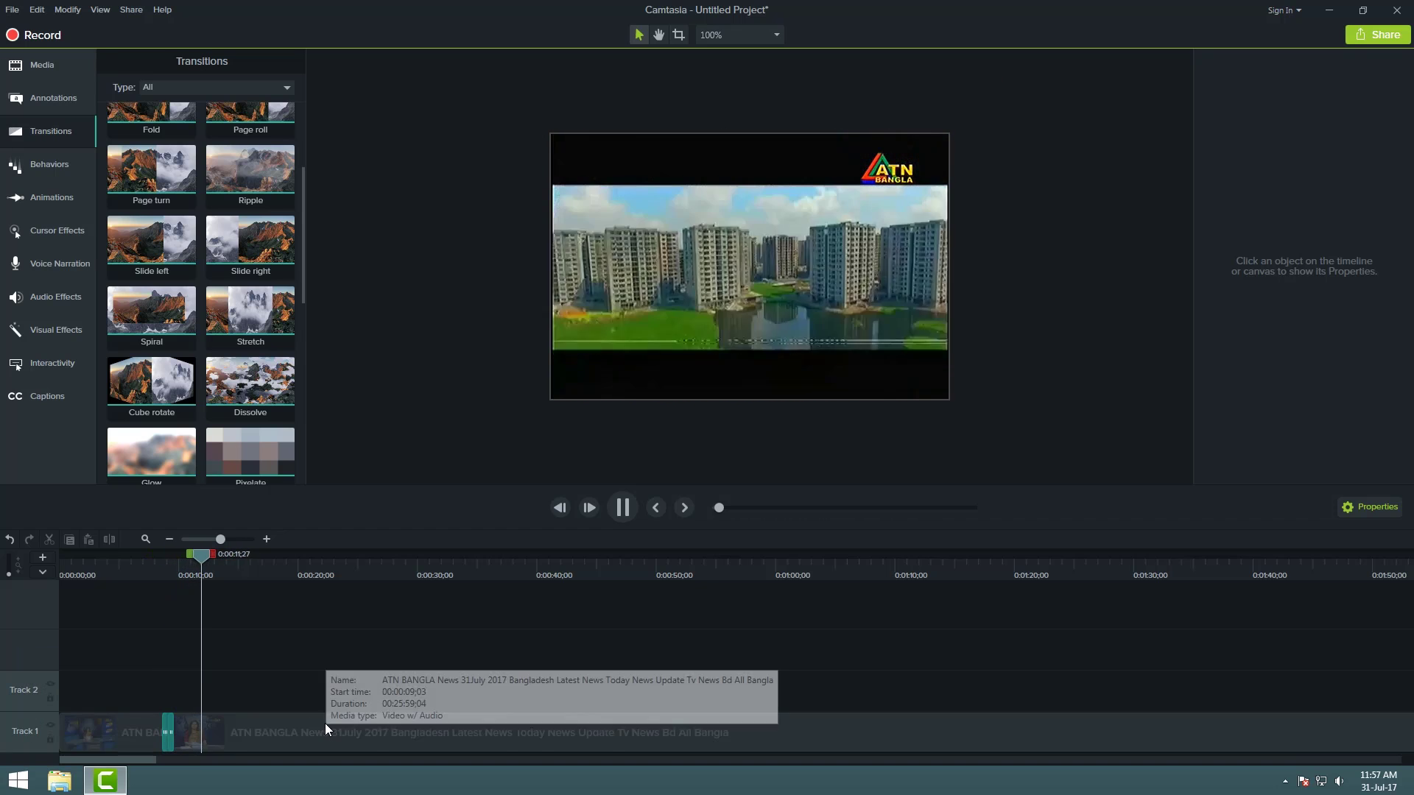
pyautogui.press('space')
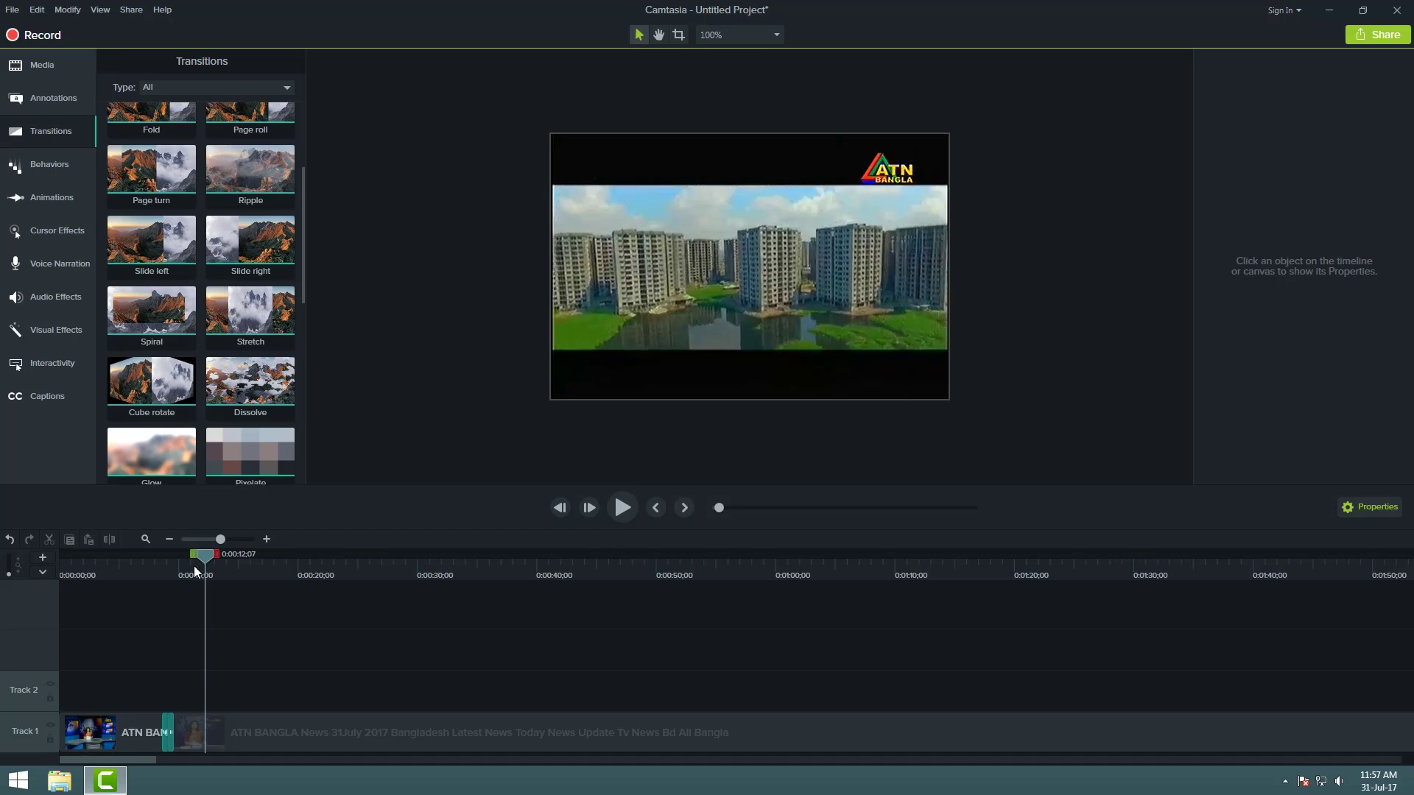
pyautogui.moveTo(196, 571); pyautogui.dragTo(152, 568)
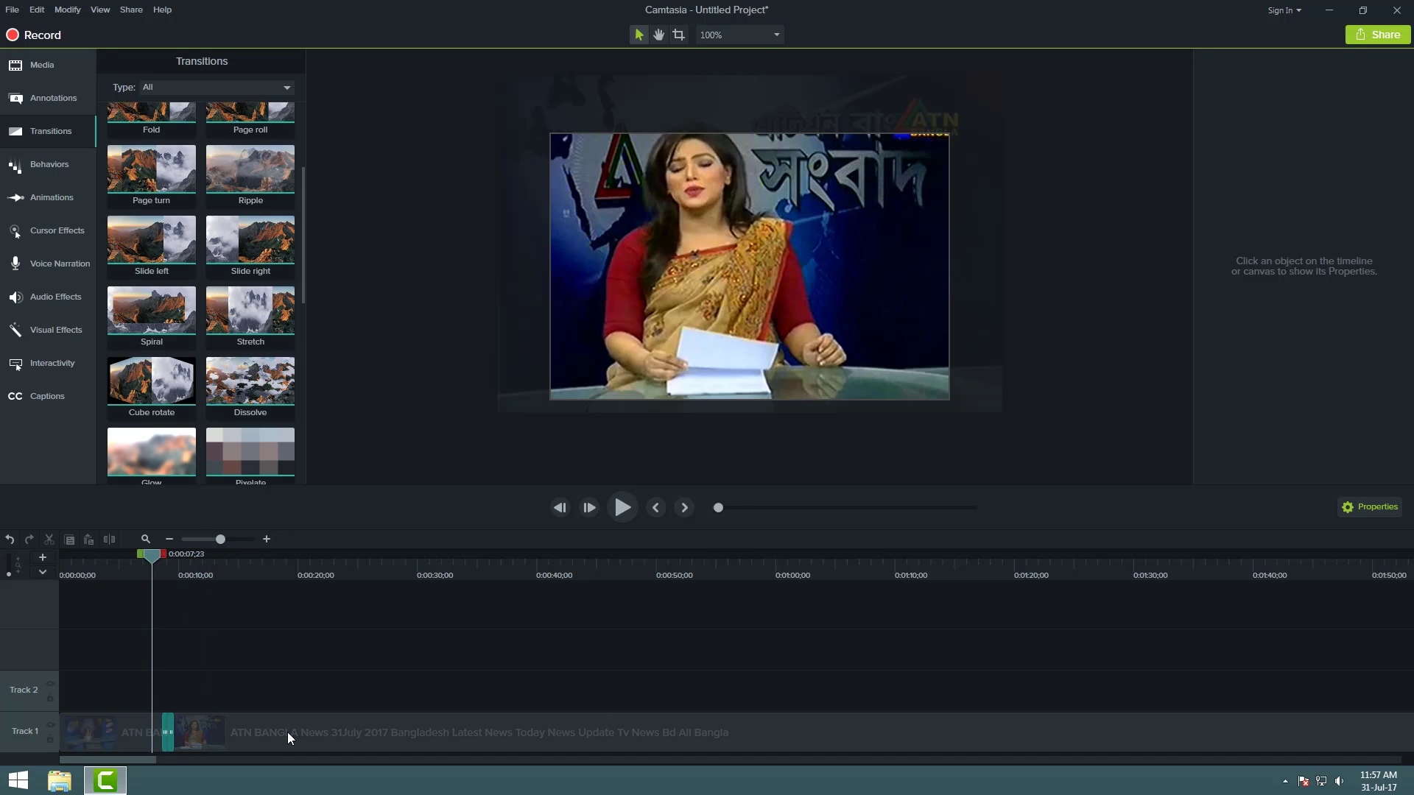
pyautogui.scroll(2, 194, 396)
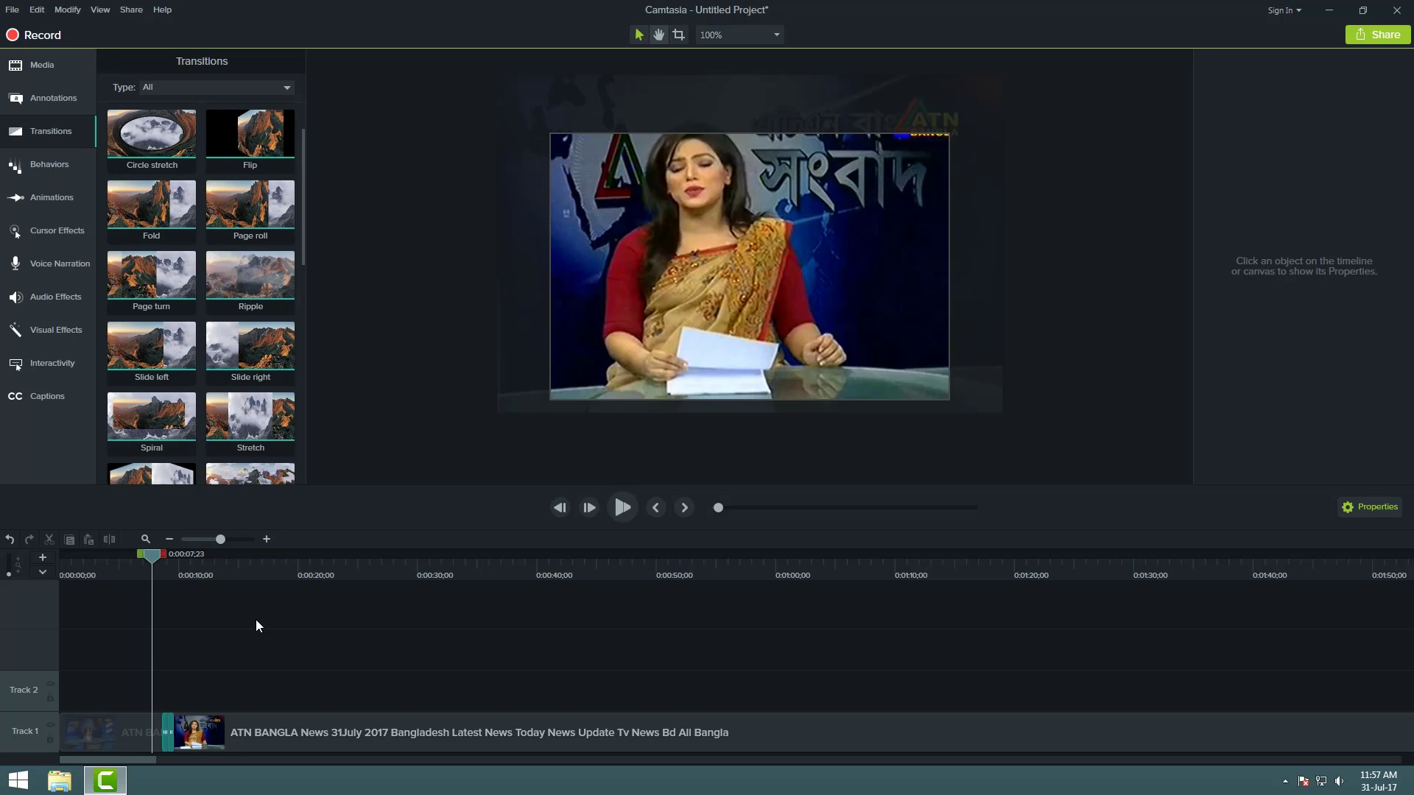
pyautogui.press('space')
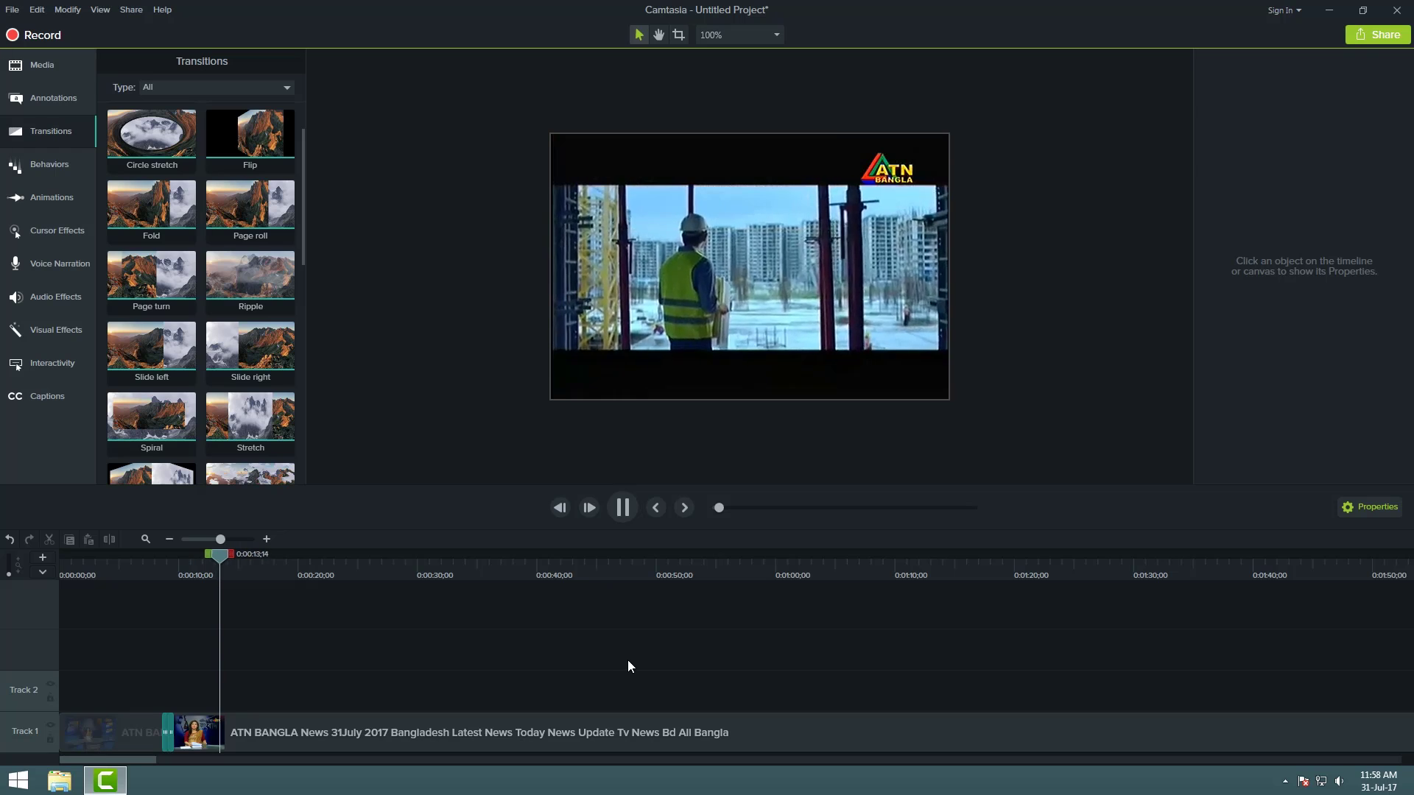
pyautogui.press('space')
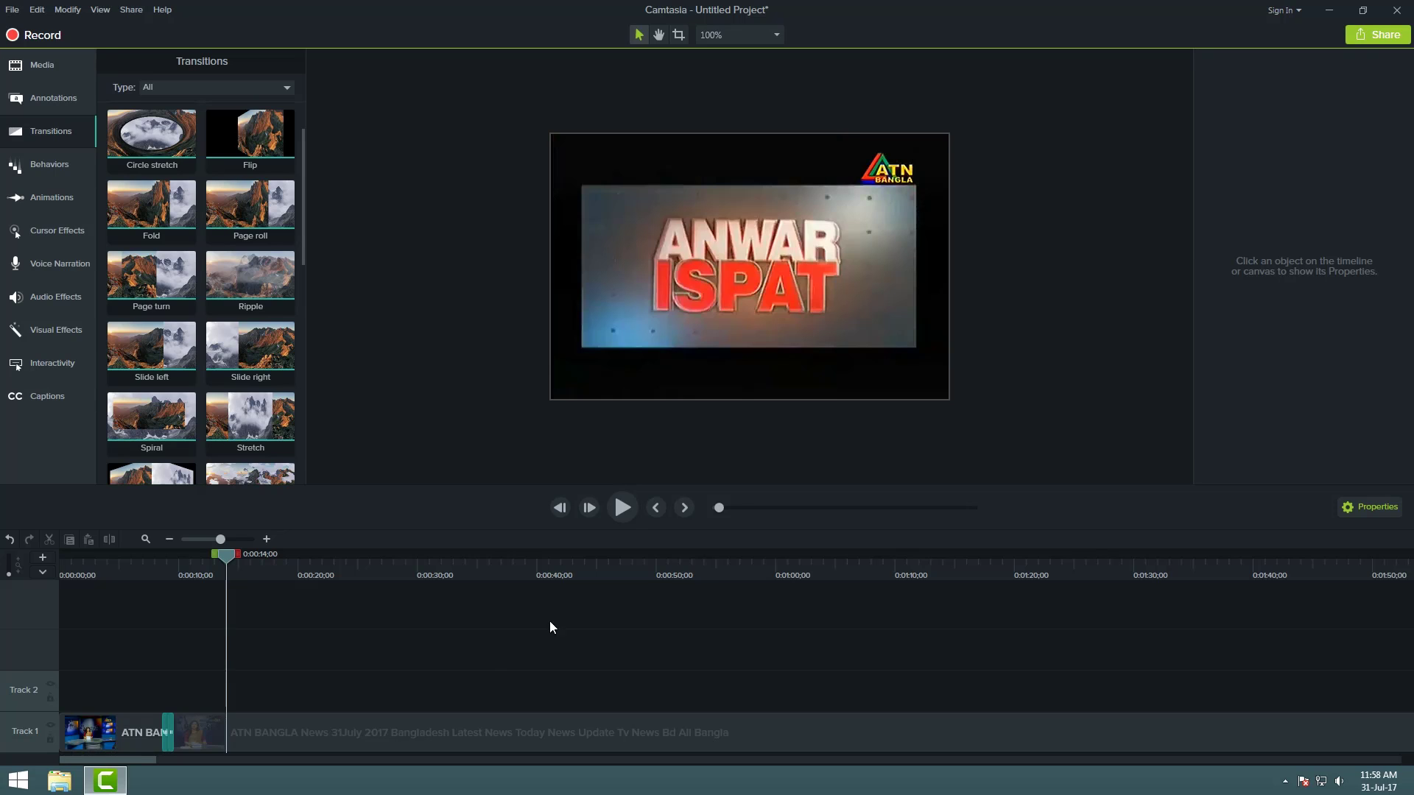
# Enlarge the second segment on the canvas to 119.9% scale, extending past the frame on all sides, and play it back
pyautogui.click(724, 355)
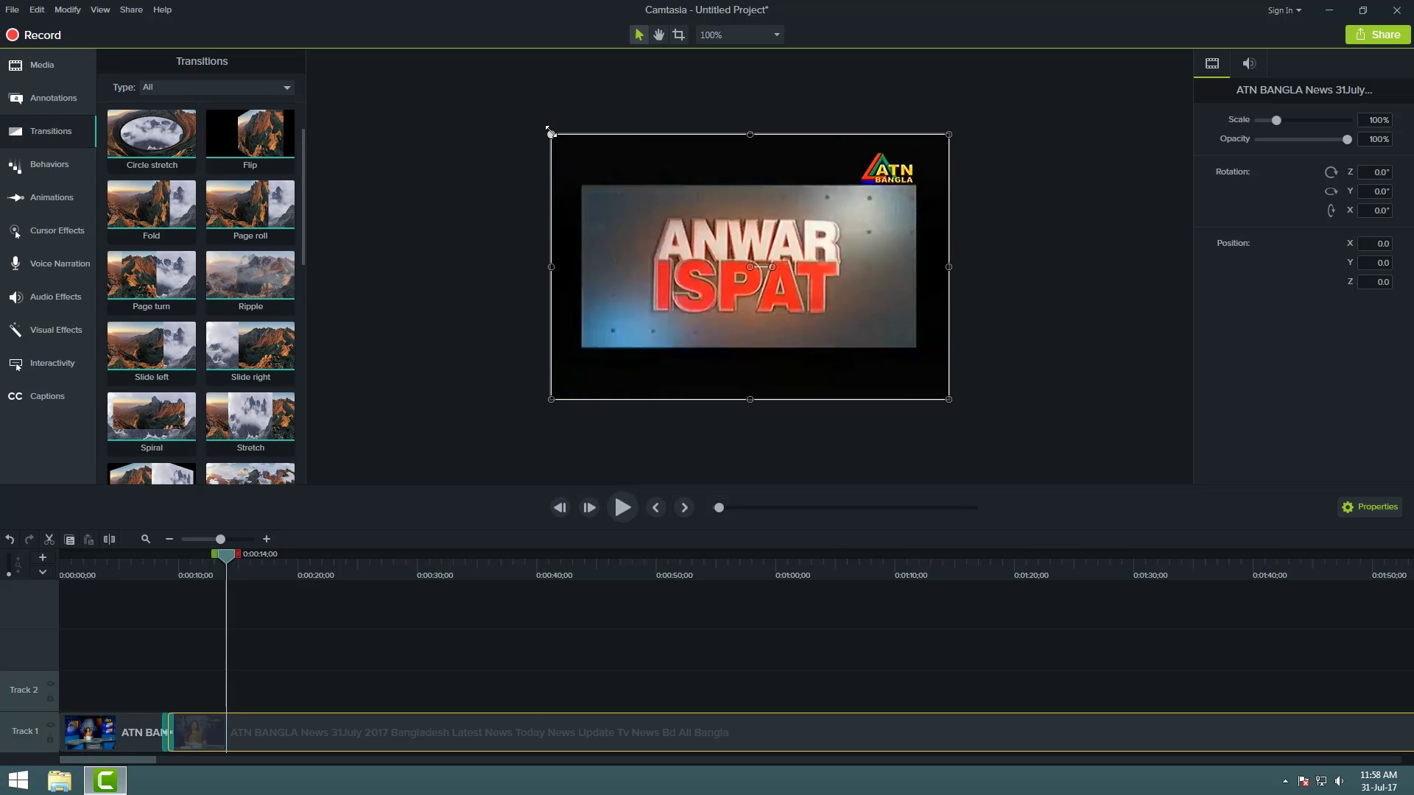
pyautogui.moveTo(549, 130); pyautogui.dragTo(512, 105)
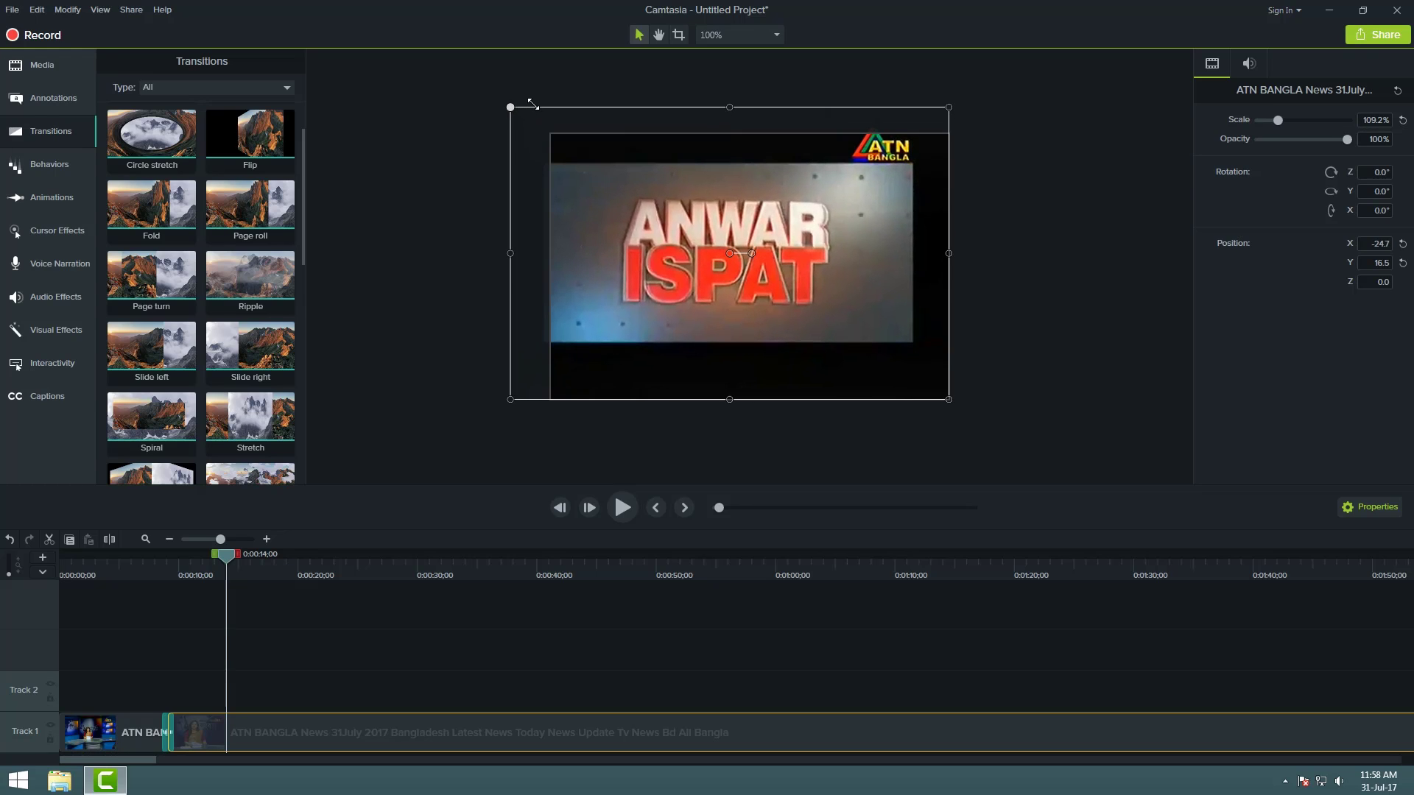
pyautogui.moveTo(948, 400); pyautogui.dragTo(986, 424)
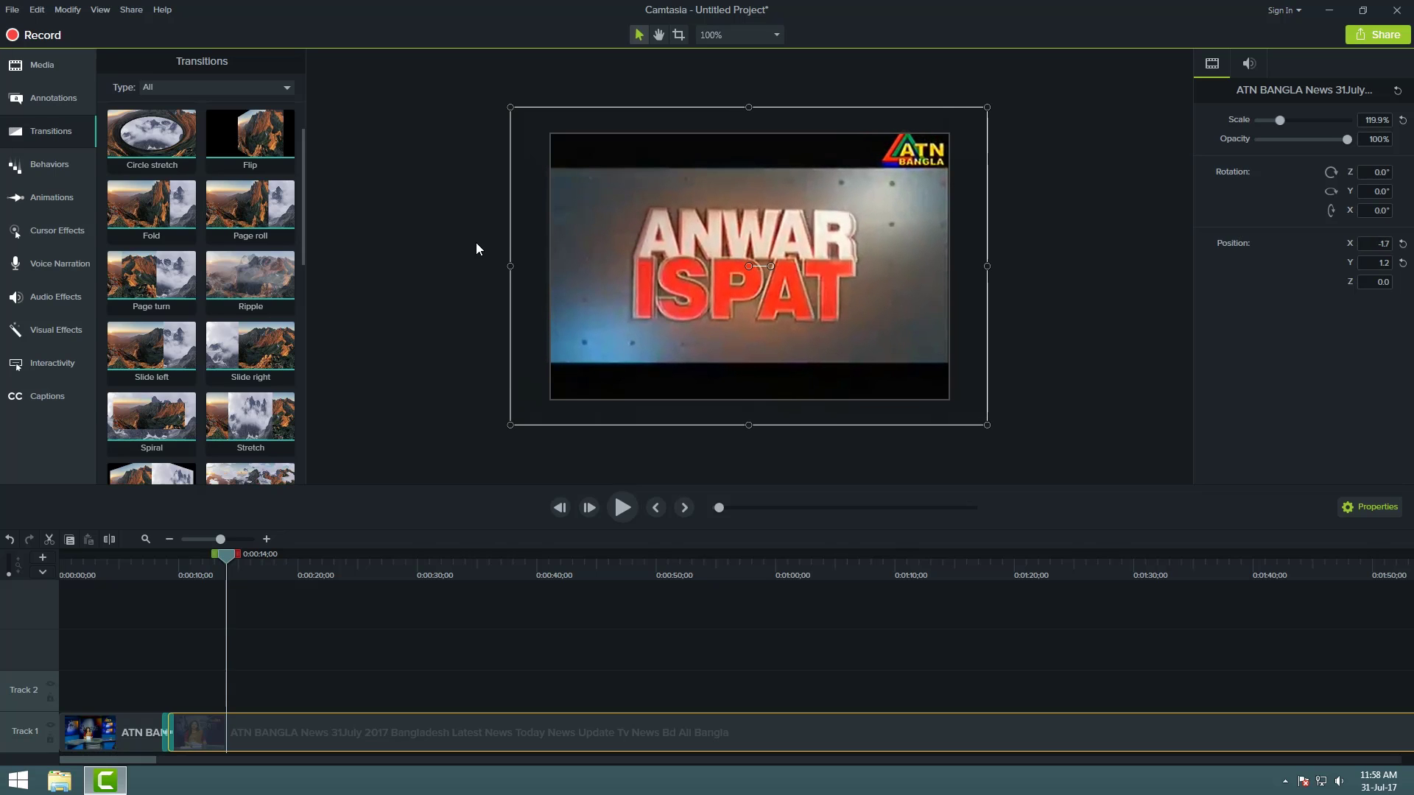
pyautogui.click(436, 268)
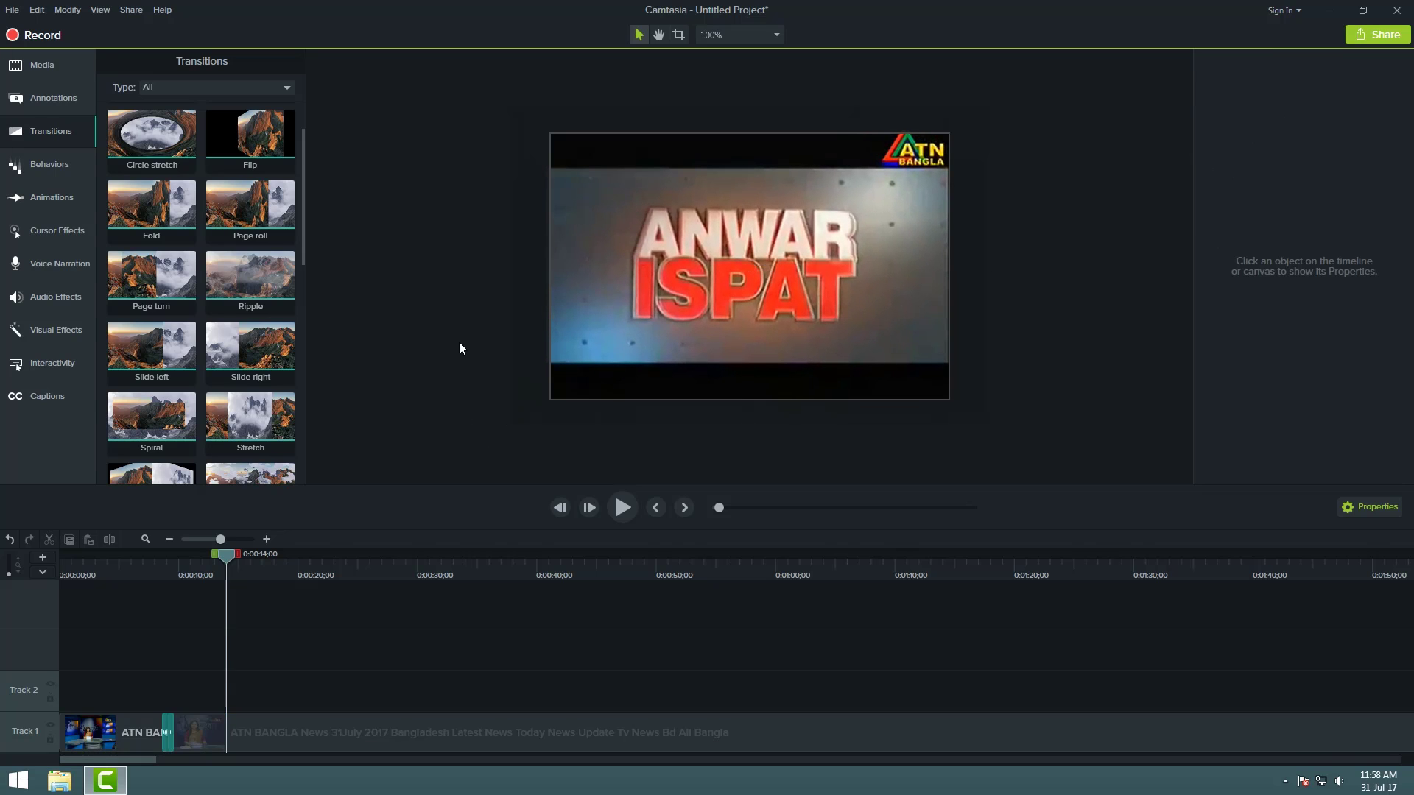
pyautogui.press('space')
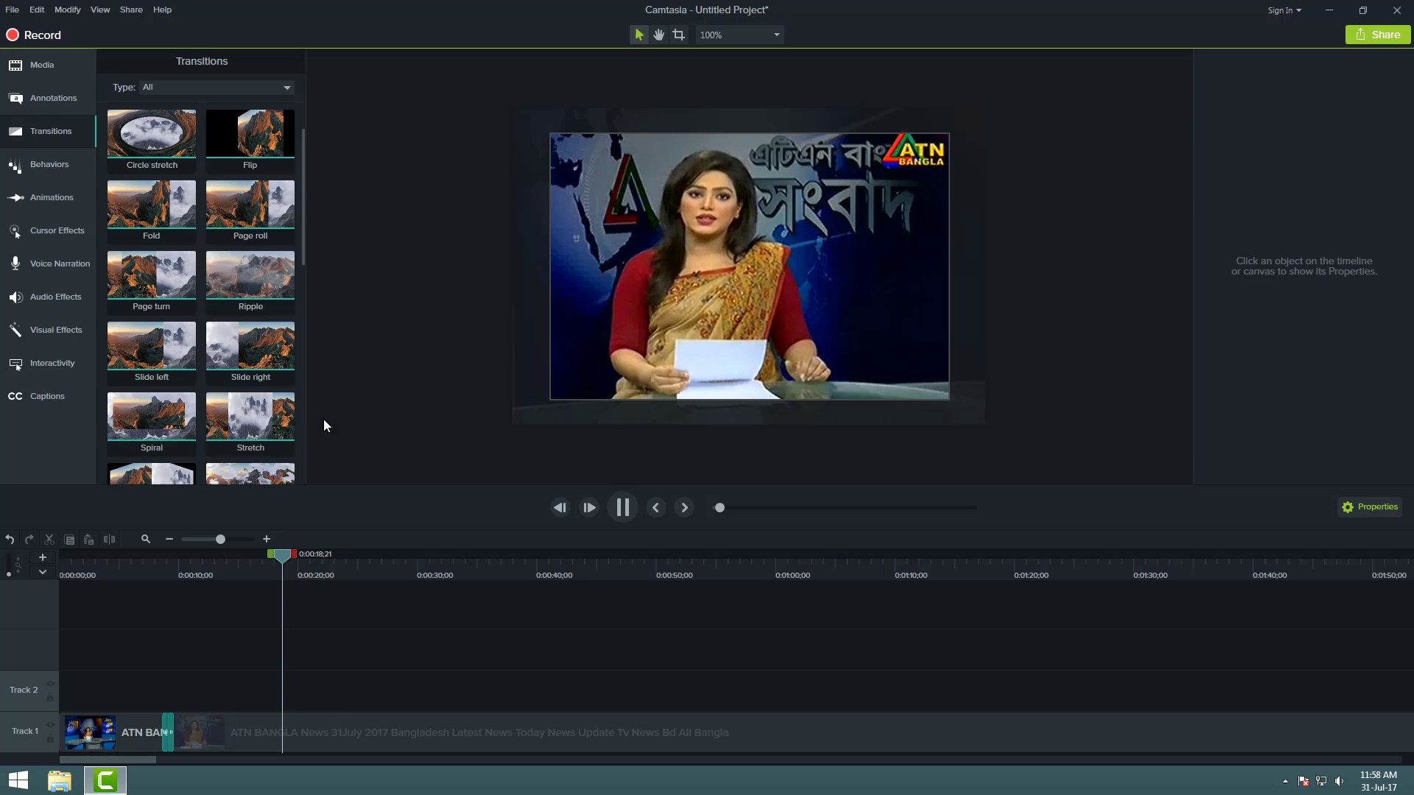
pyautogui.press('space')
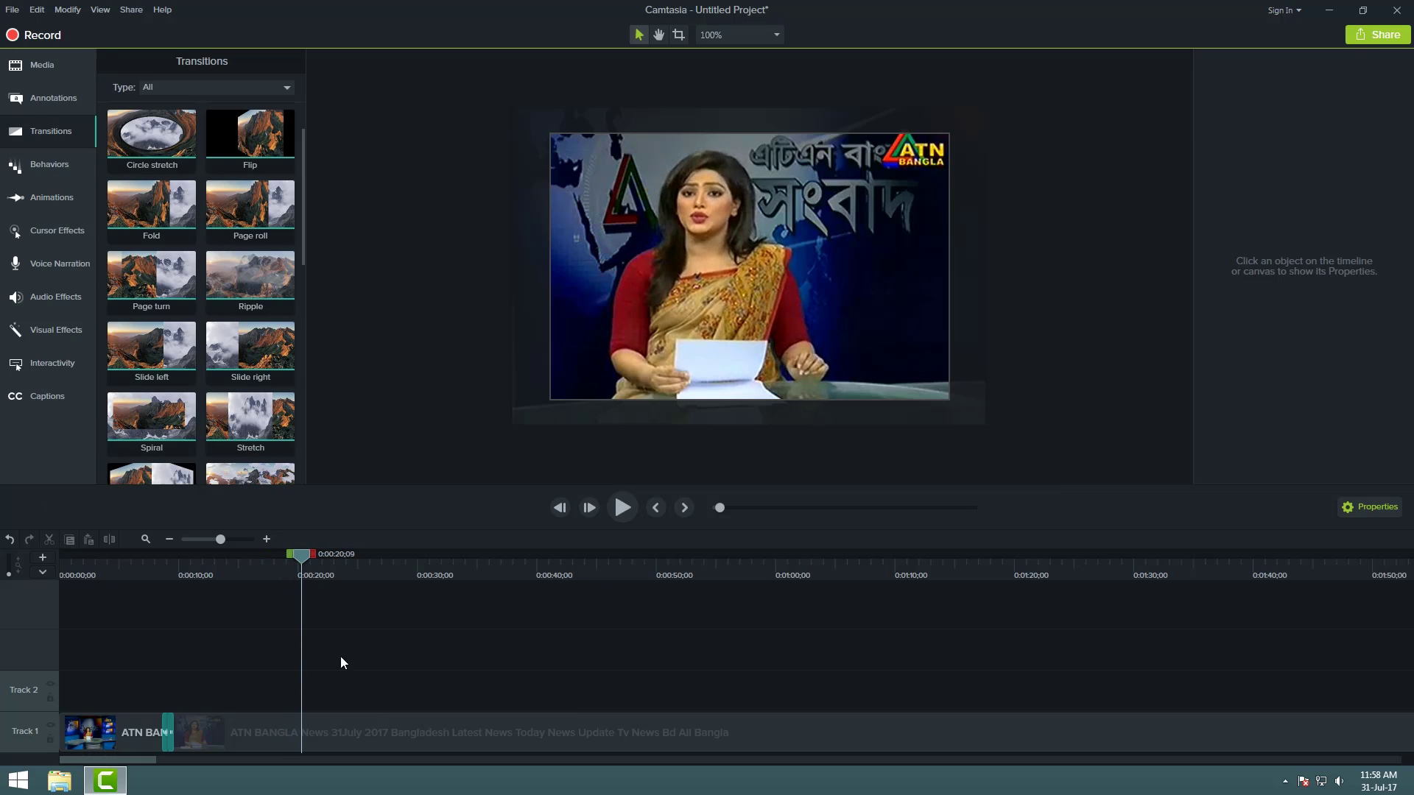
# Shift the two joined segments later on Track 1 so the first one starts at about 8 seconds
pyautogui.click(191, 731)
pyautogui.click(158, 685)
pyautogui.moveTo(144, 666); pyautogui.dragTo(293, 743)
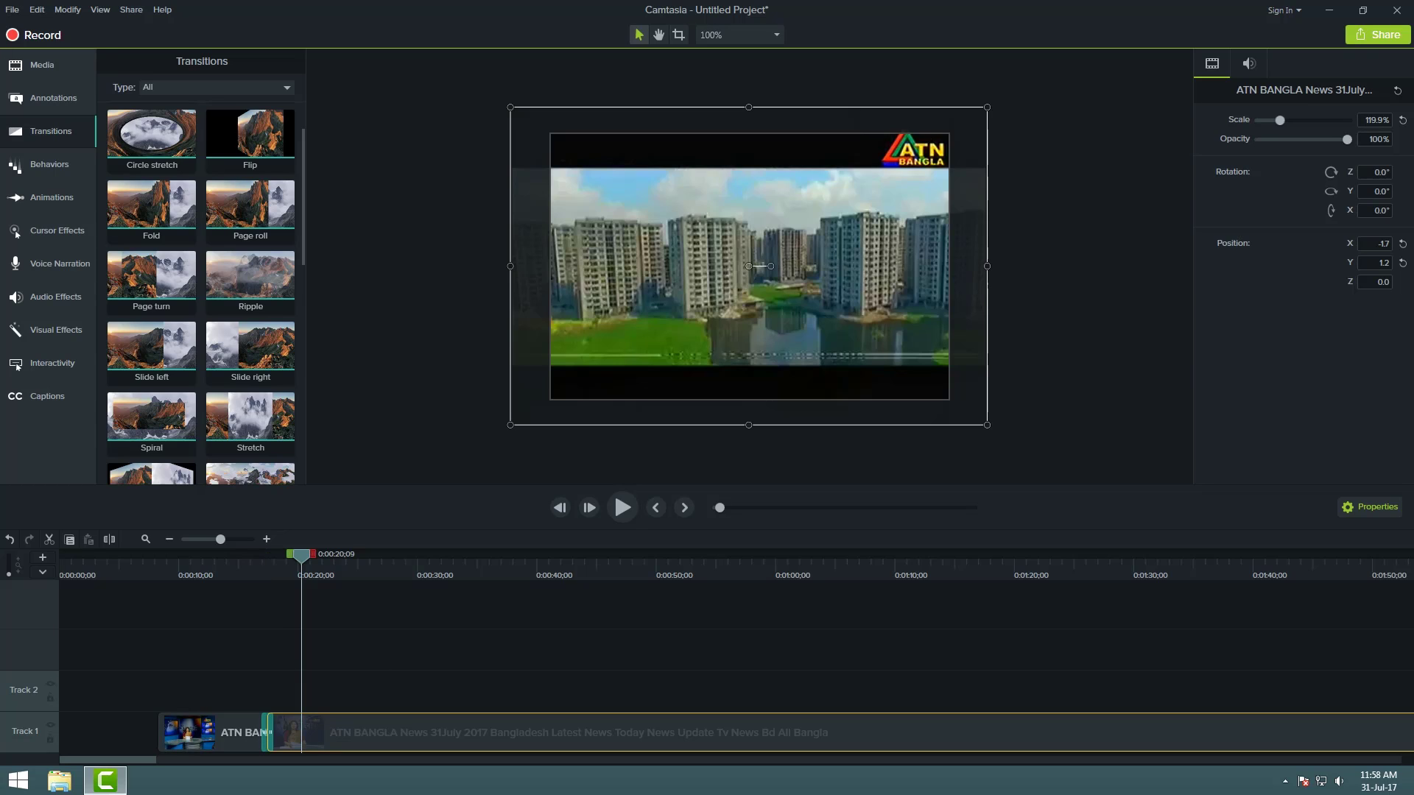
# Select the timeline range from the first segment's start at about 8 seconds through to about 9:50
pyautogui.click(260, 704)
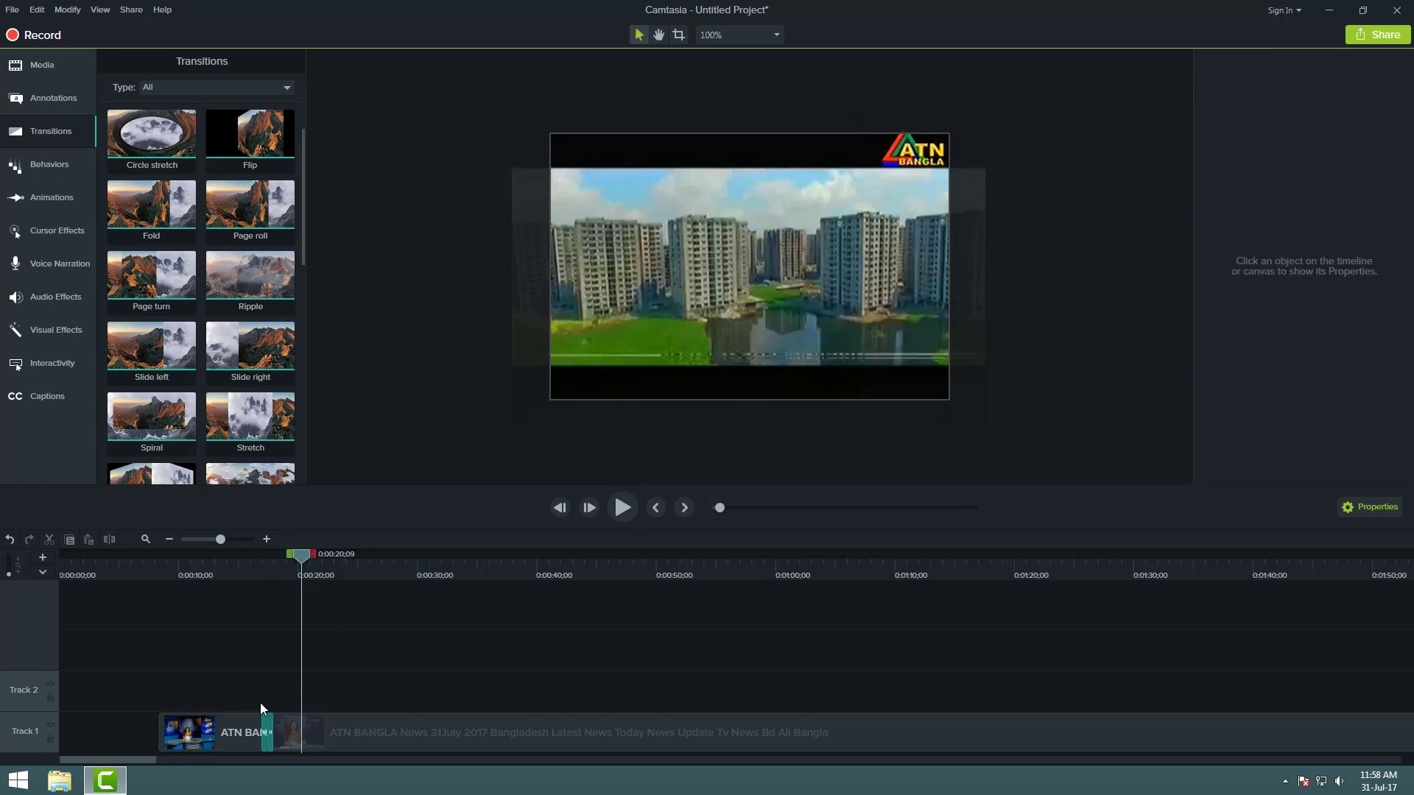
pyautogui.moveTo(302, 559); pyautogui.dragTo(251, 562)
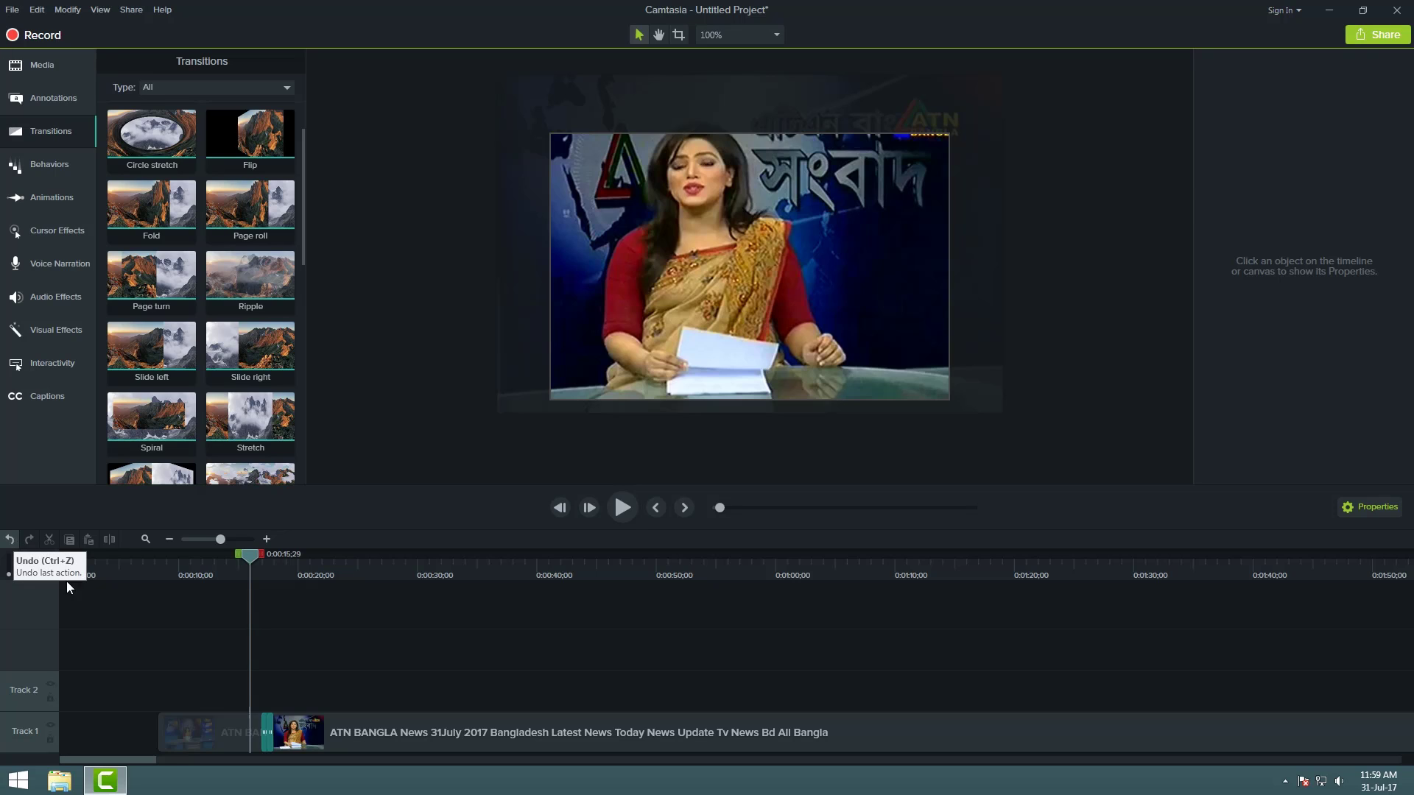
pyautogui.click(454, 716)
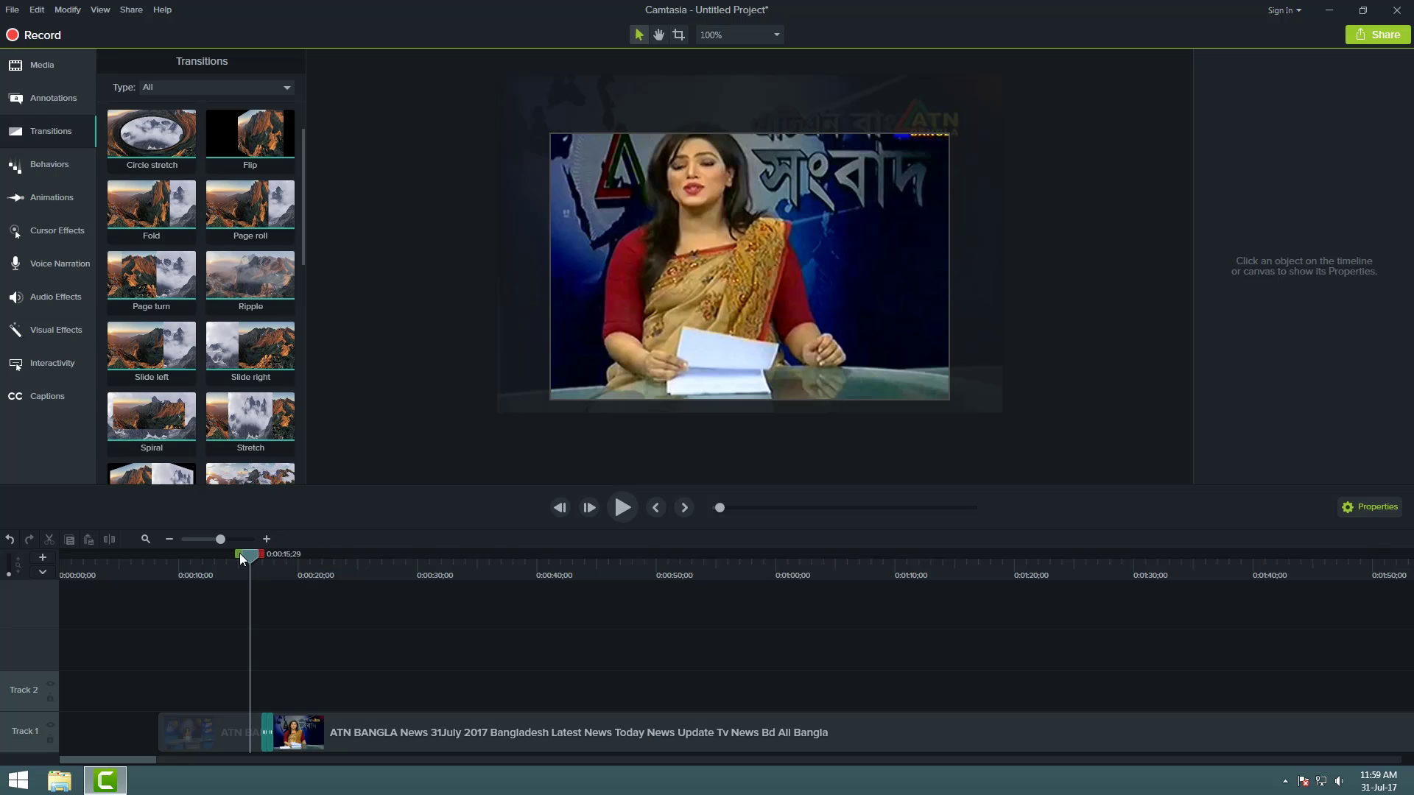
pyautogui.moveTo(240, 553); pyautogui.dragTo(158, 567)
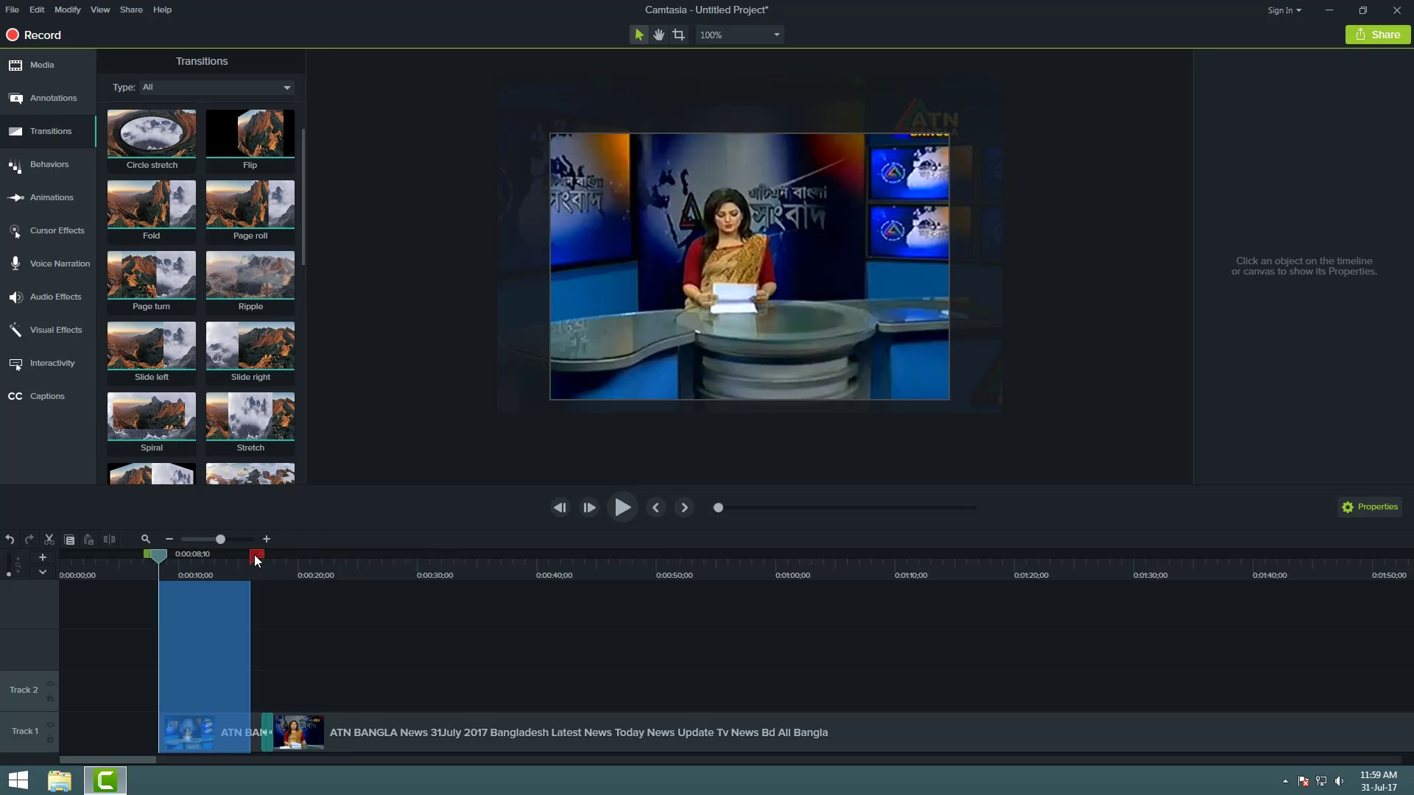
pyautogui.moveTo(257, 556); pyautogui.dragTo(1403, 556)
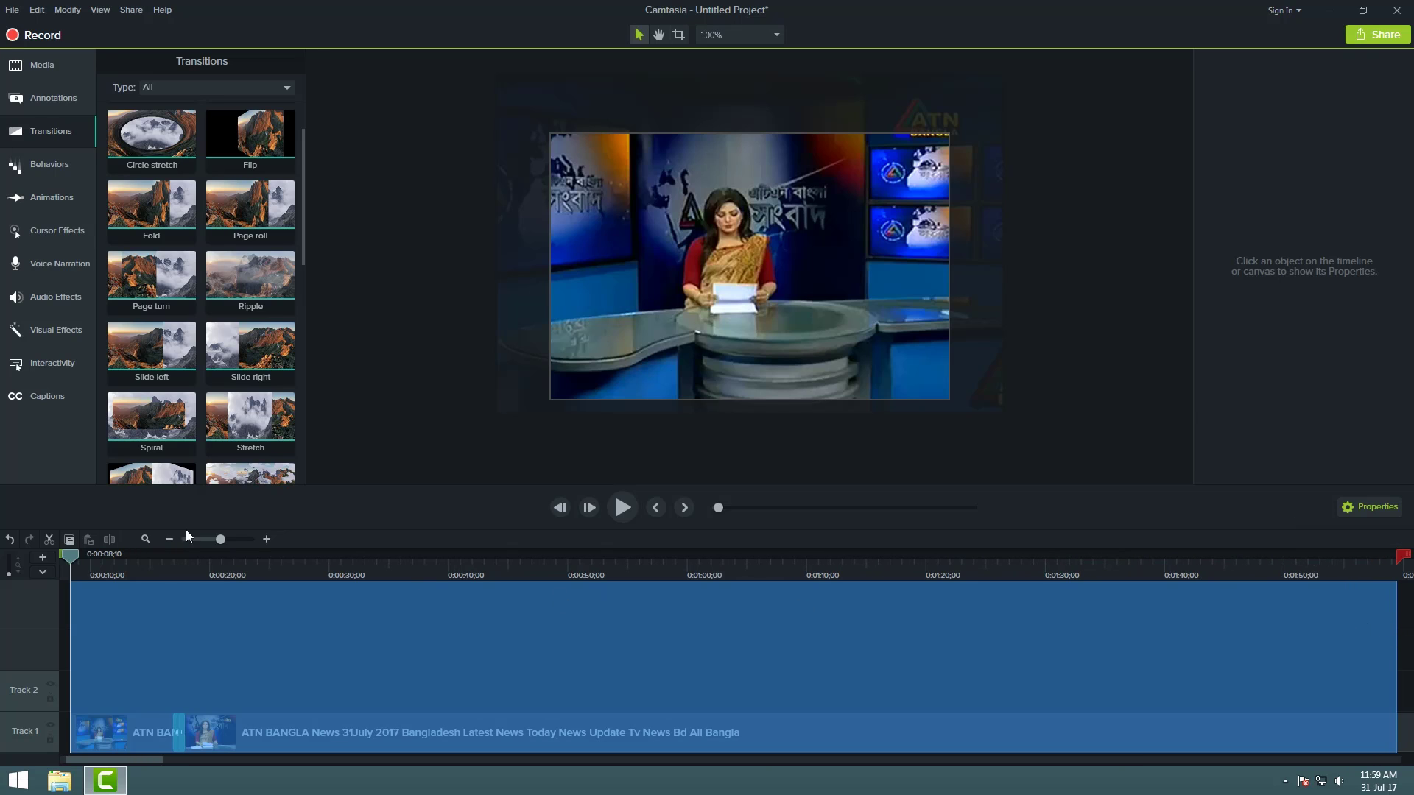
pyautogui.moveTo(210, 539); pyautogui.dragTo(208, 539)
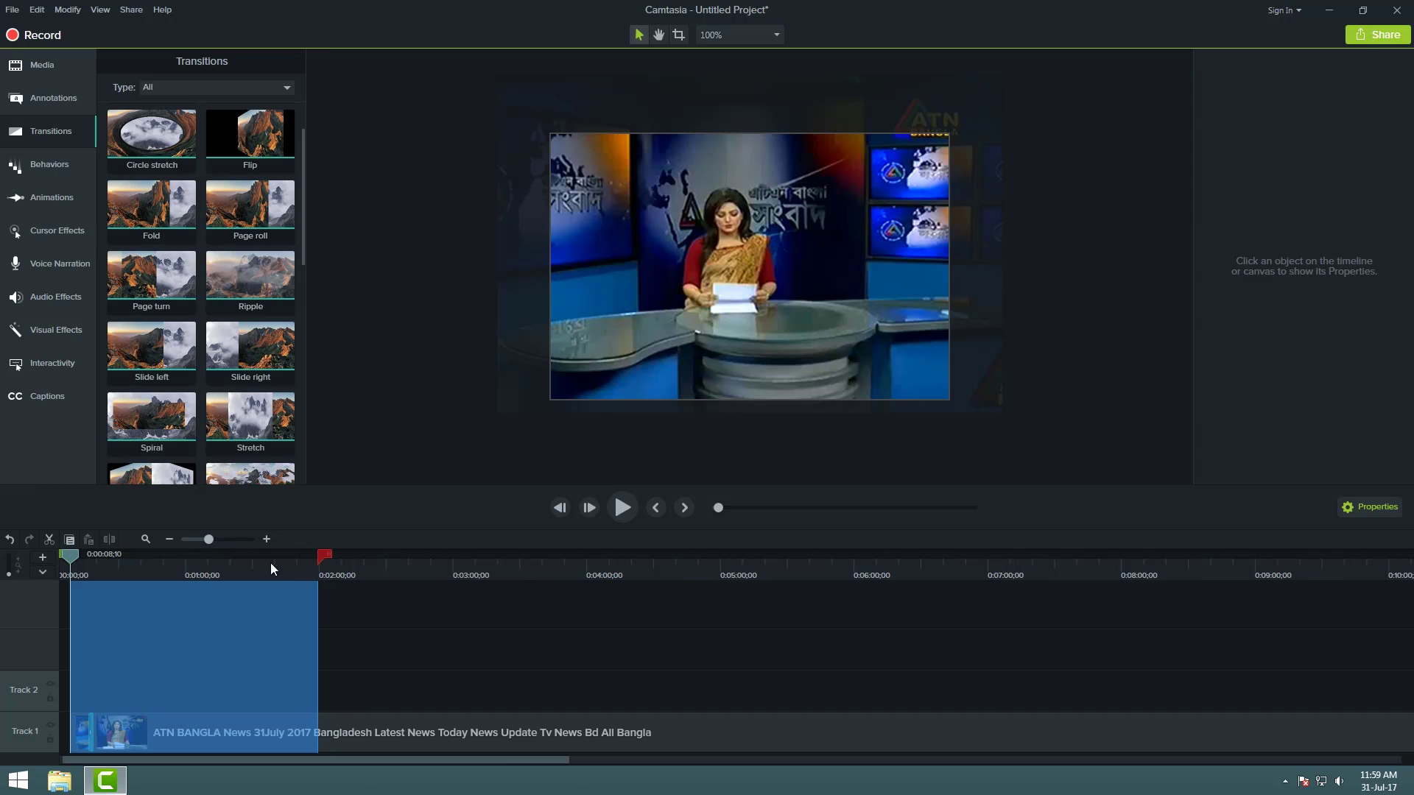
pyautogui.moveTo(316, 554)
pyautogui.mouseDown()
pyautogui.moveTo(1114, 668)
pyautogui.moveTo(1399, 670)
pyautogui.mouseUp()
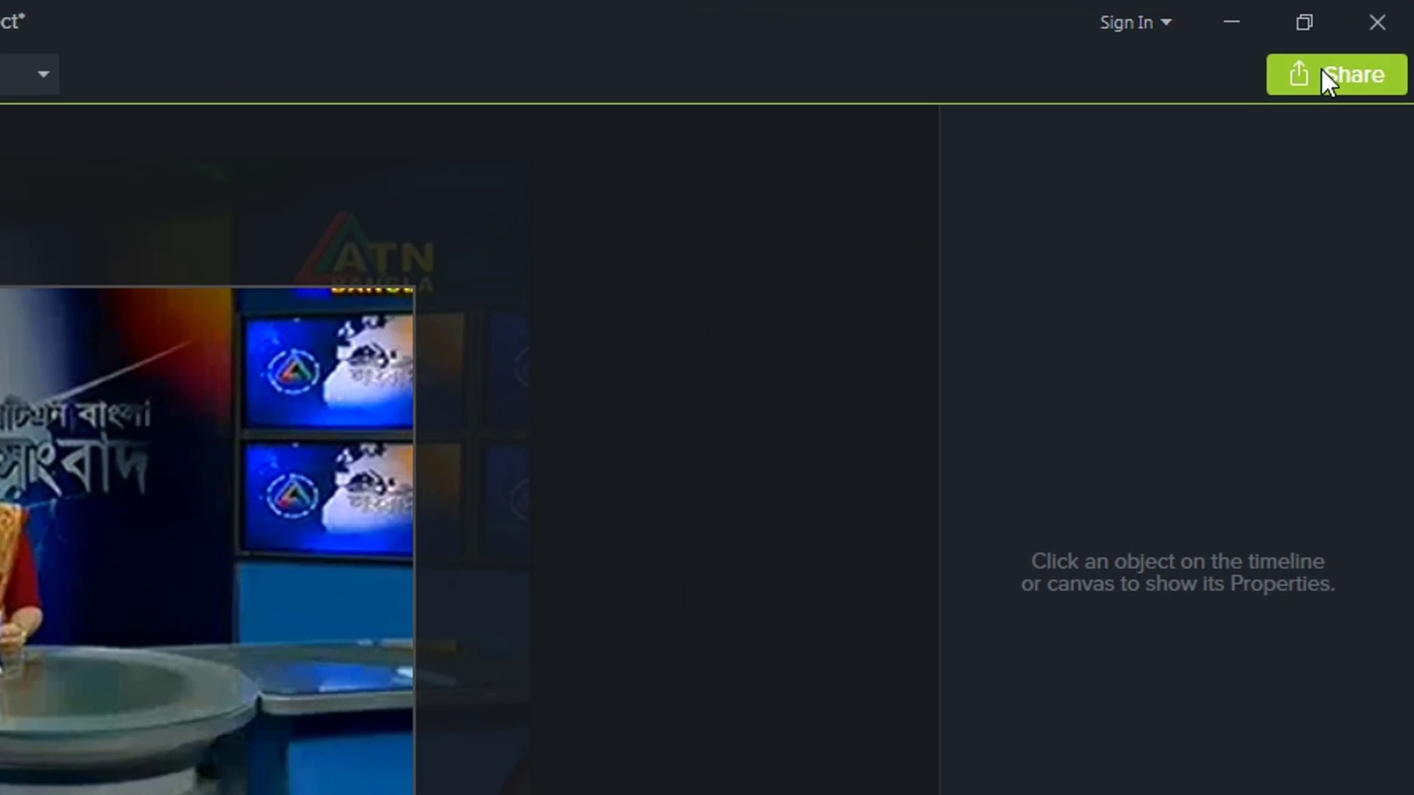
# Start producing the video to a local file with the MP4 with Smart Player (up to 1080p) preset
pyautogui.click(1370, 33)
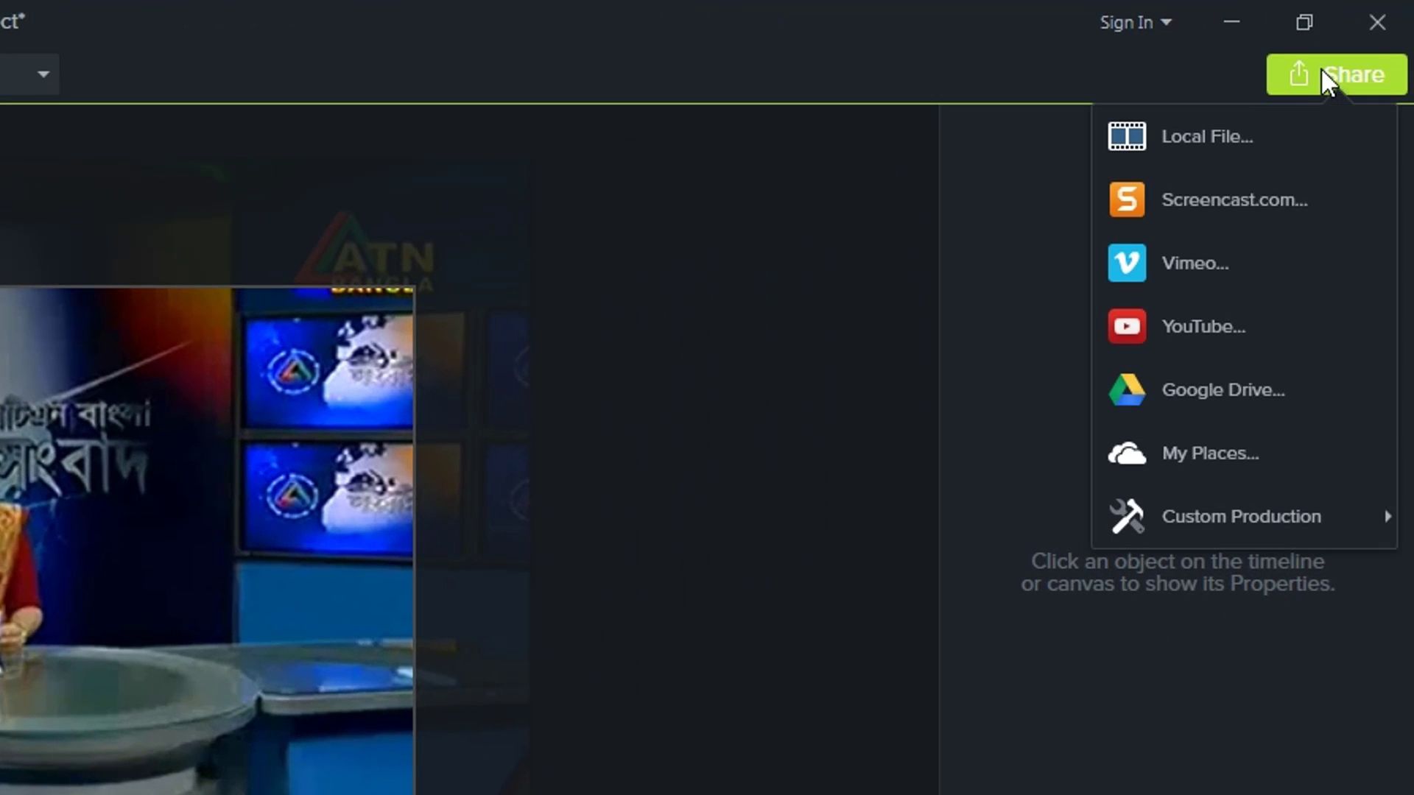
pyautogui.click(1238, 141)
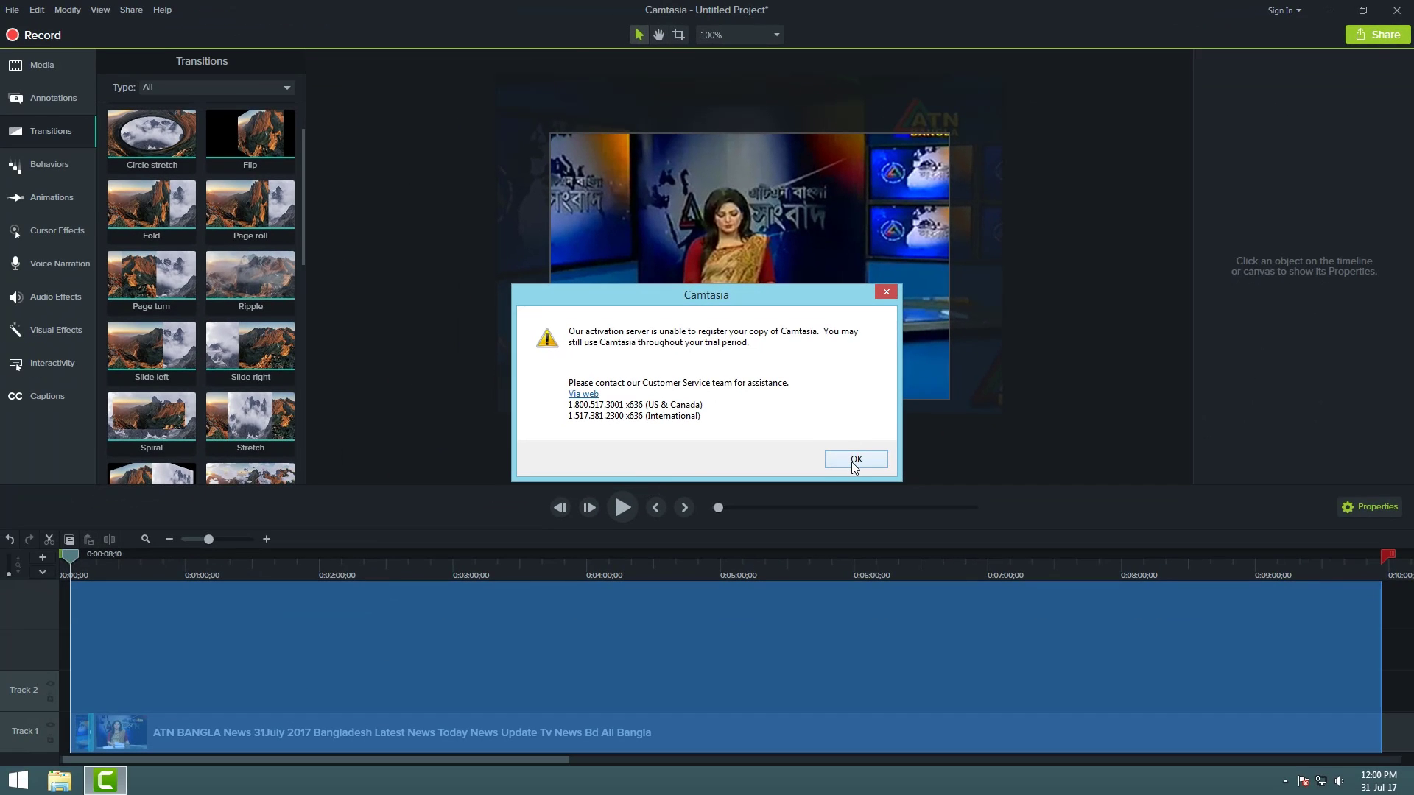
pyautogui.click(855, 460)
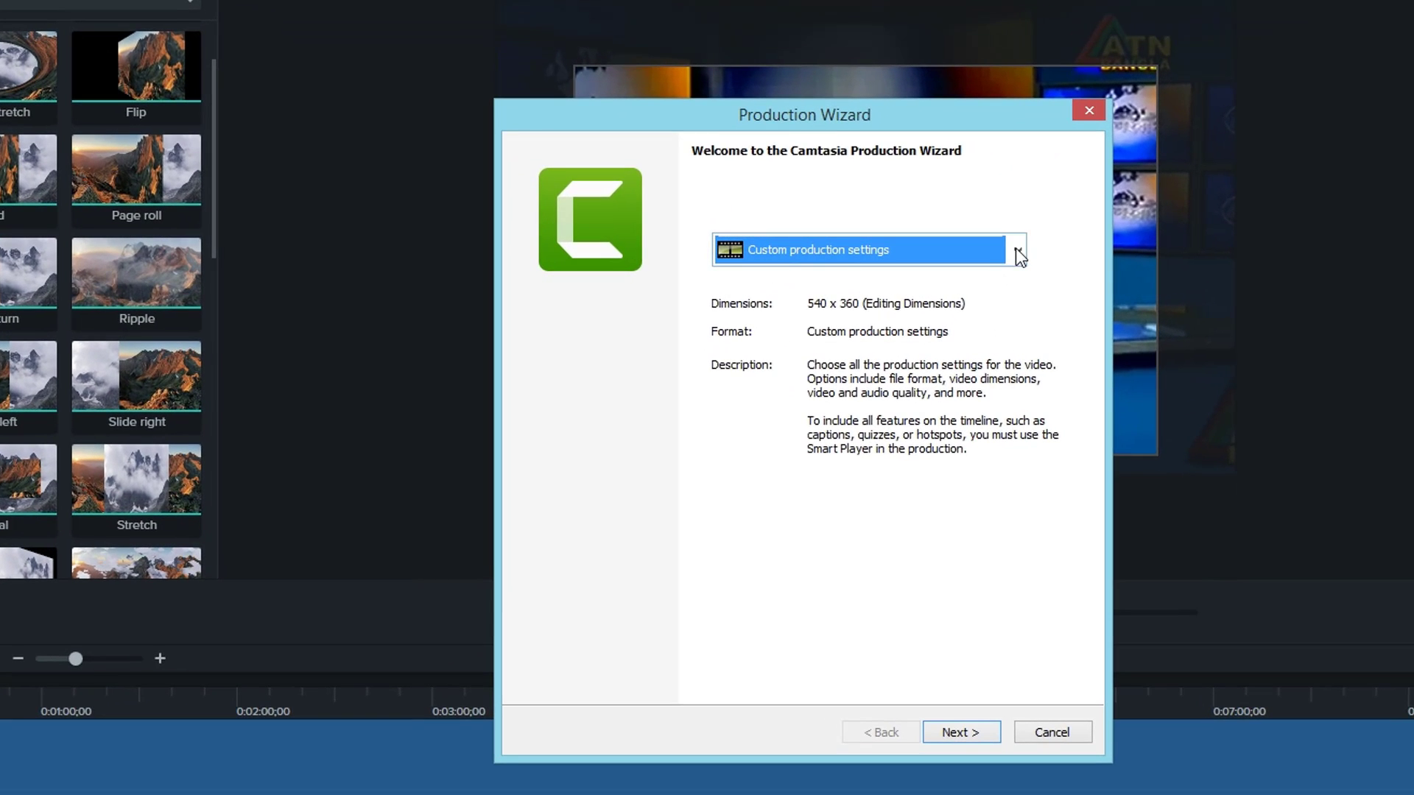
pyautogui.click(1019, 252)
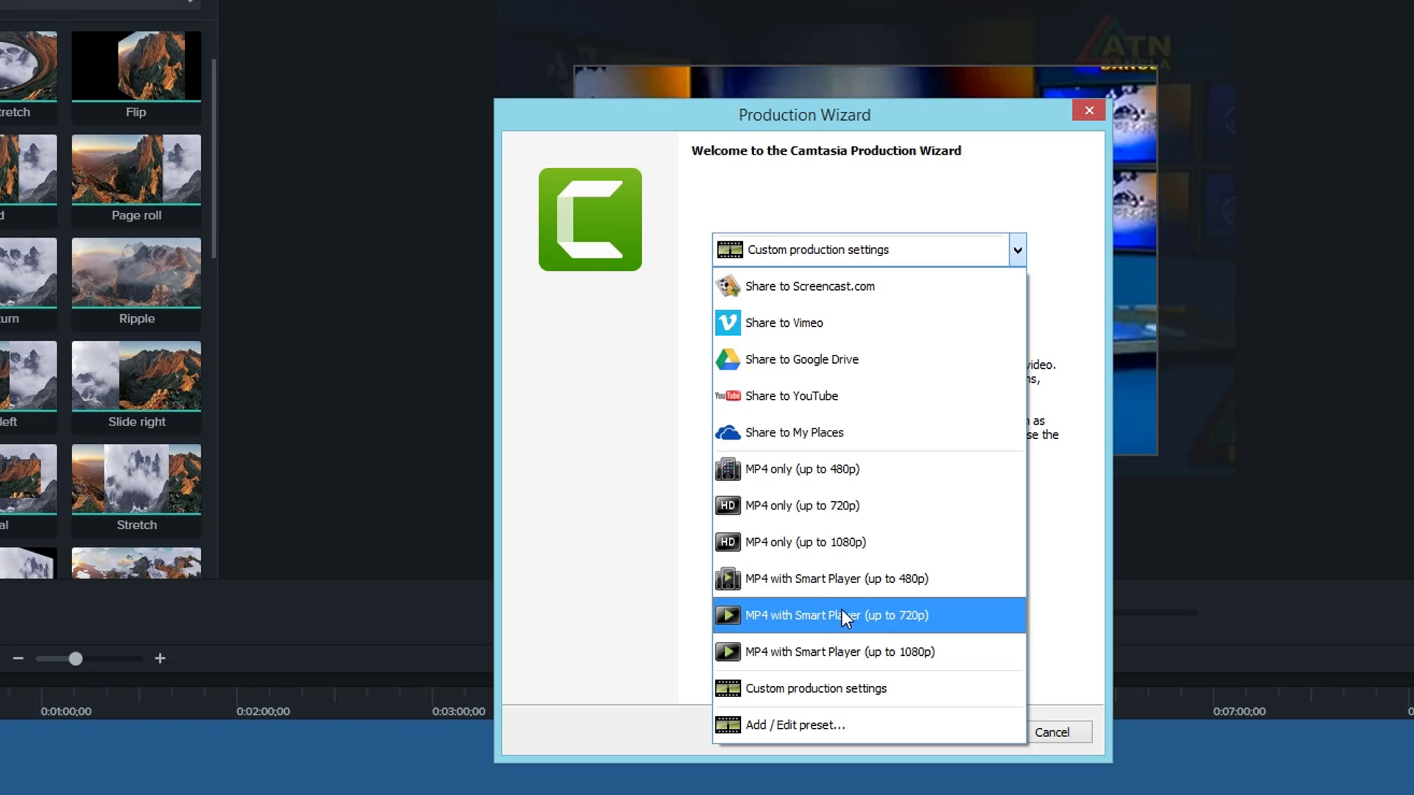
pyautogui.click(851, 655)
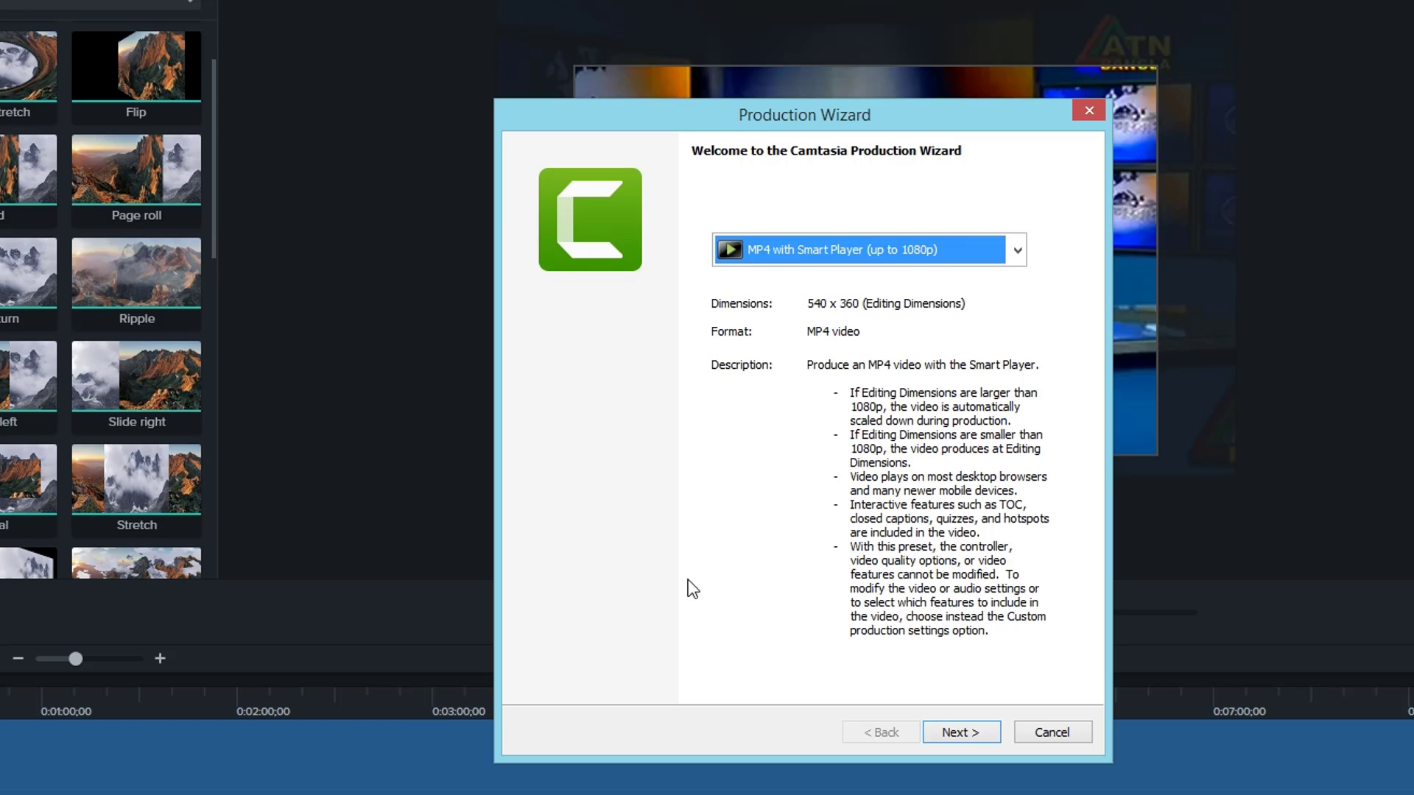
pyautogui.click(983, 735)
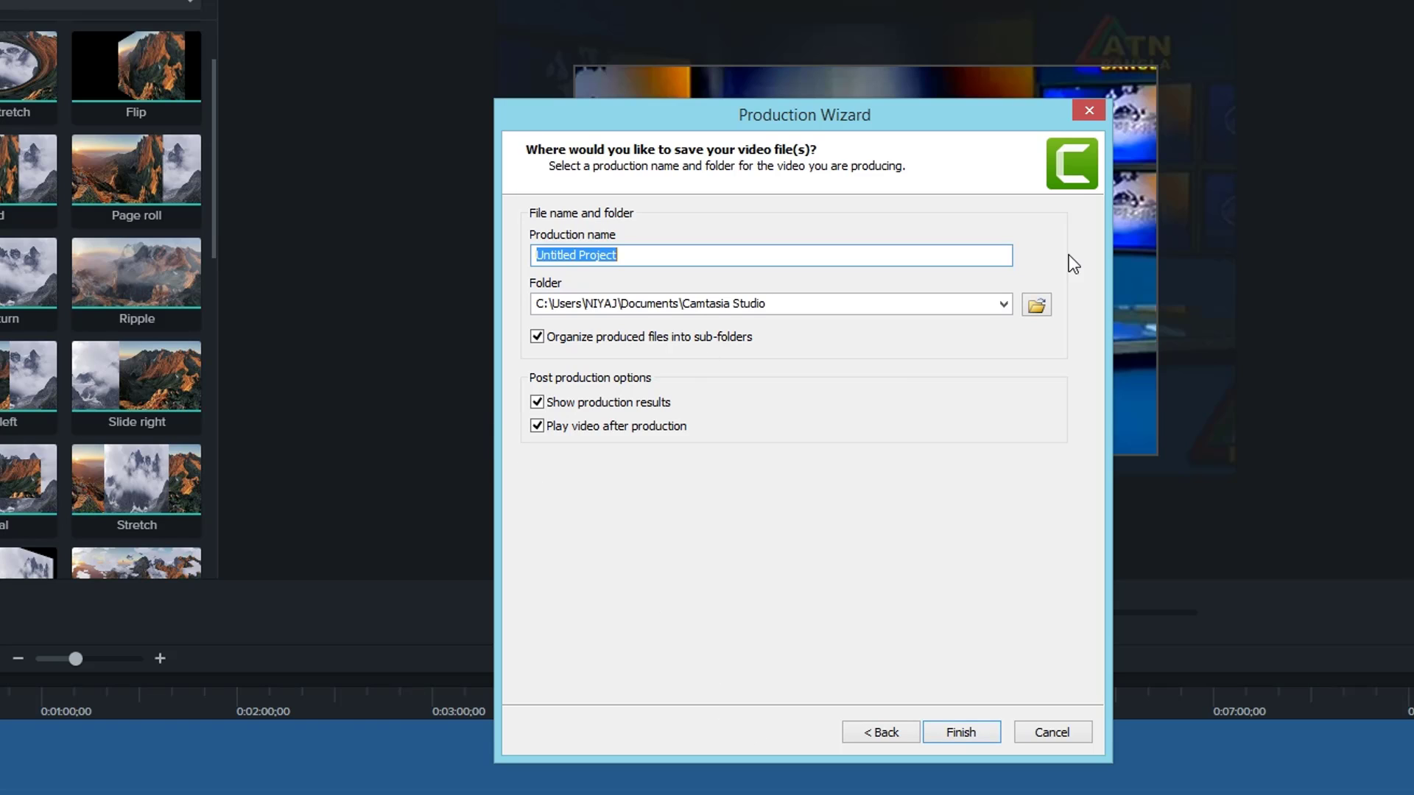
# Set the output folder to Desktop as Untitled Project.mp4, turn off organizing files into sub-folders, and start rendering
pyautogui.click(1036, 305)
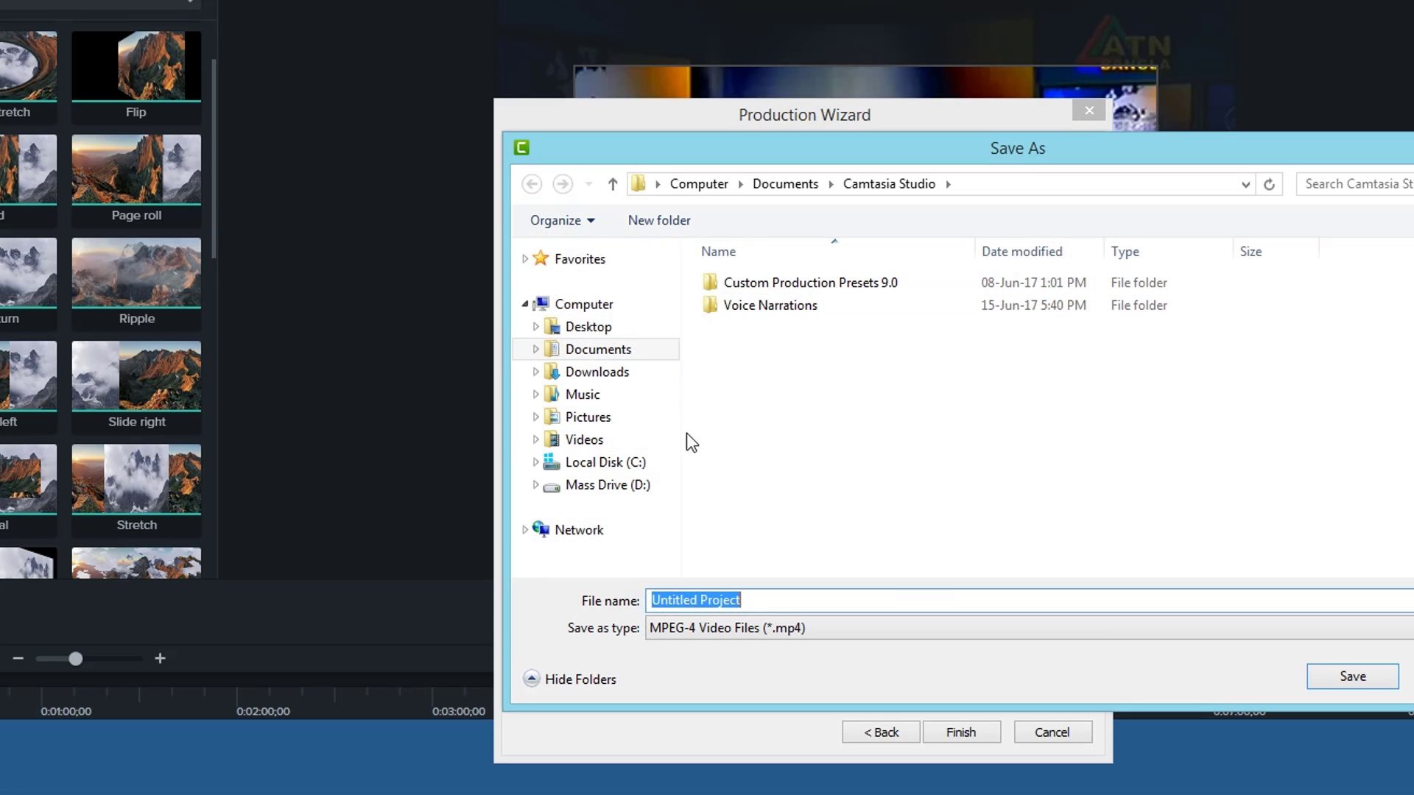
pyautogui.click(599, 328)
pyautogui.click(1024, 441)
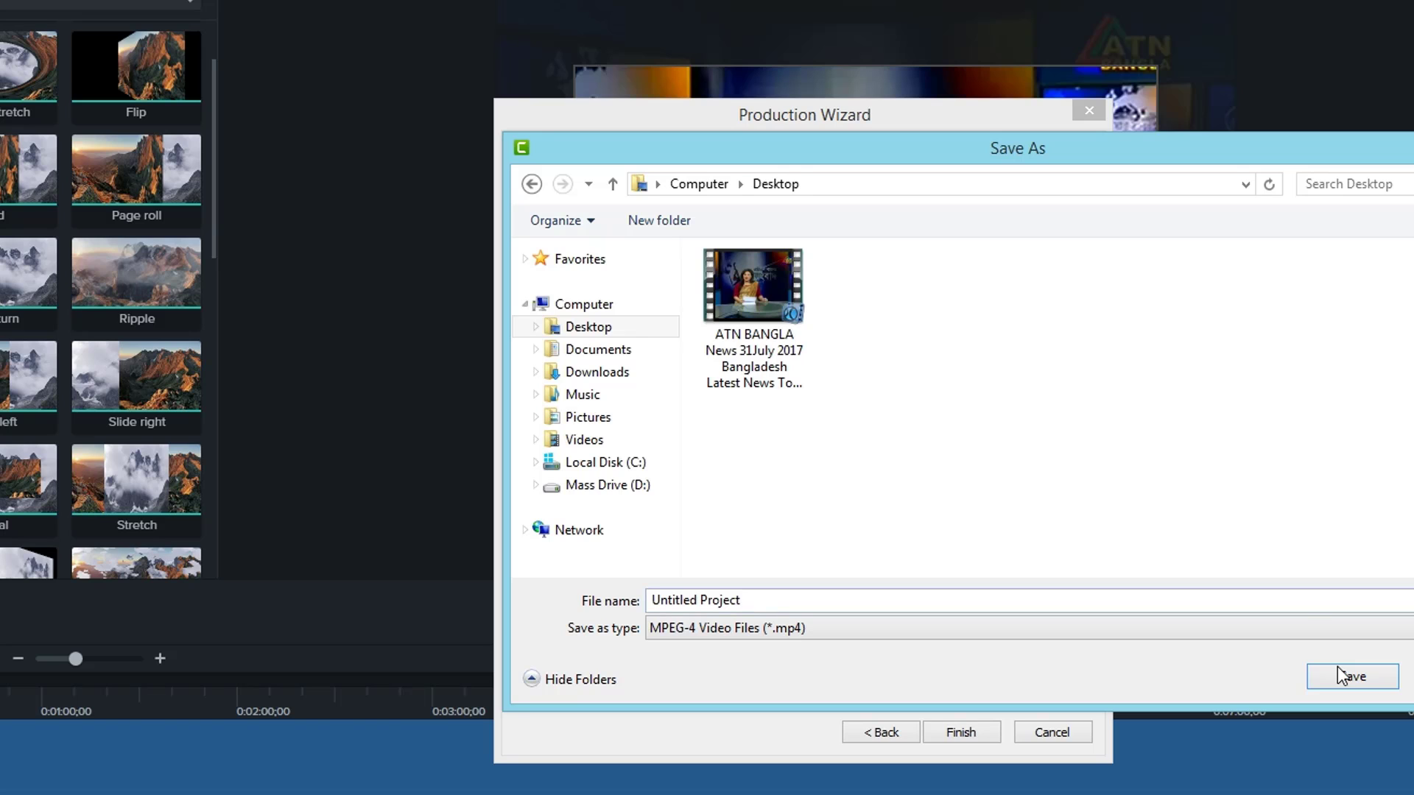
pyautogui.click(1346, 685)
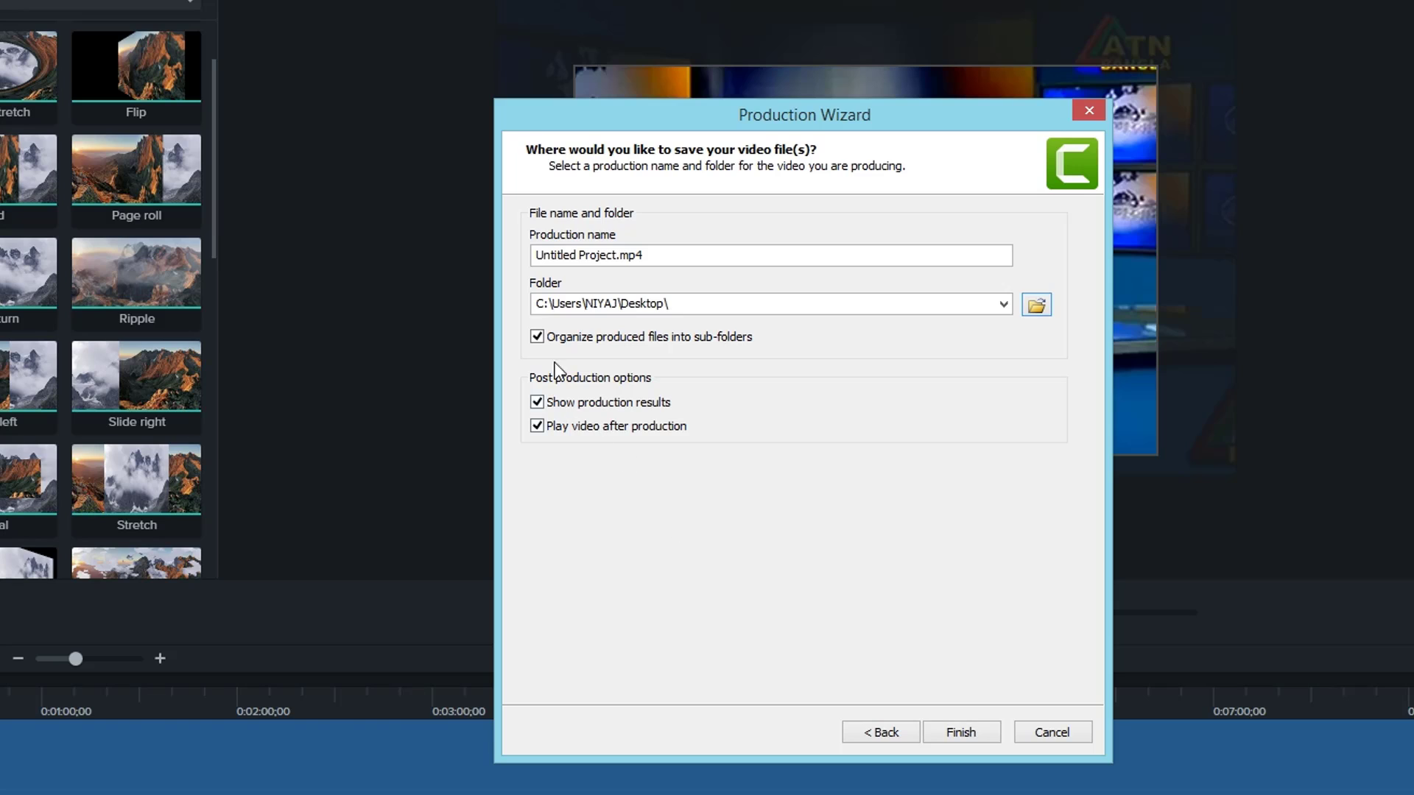
pyautogui.click(537, 336)
pyautogui.click(960, 734)
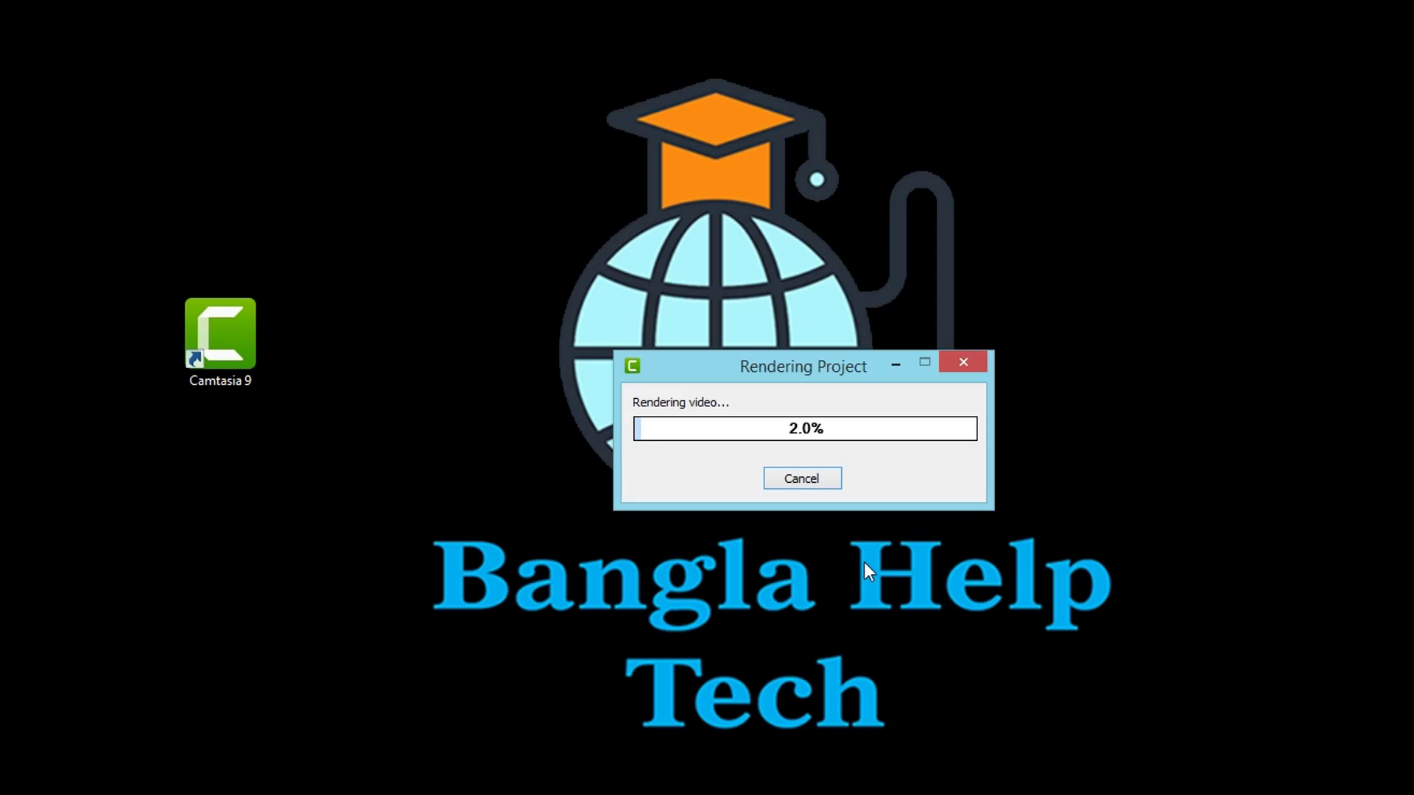
# Cancel the video rendering and close the Production Wizard
pyautogui.click(803, 481)
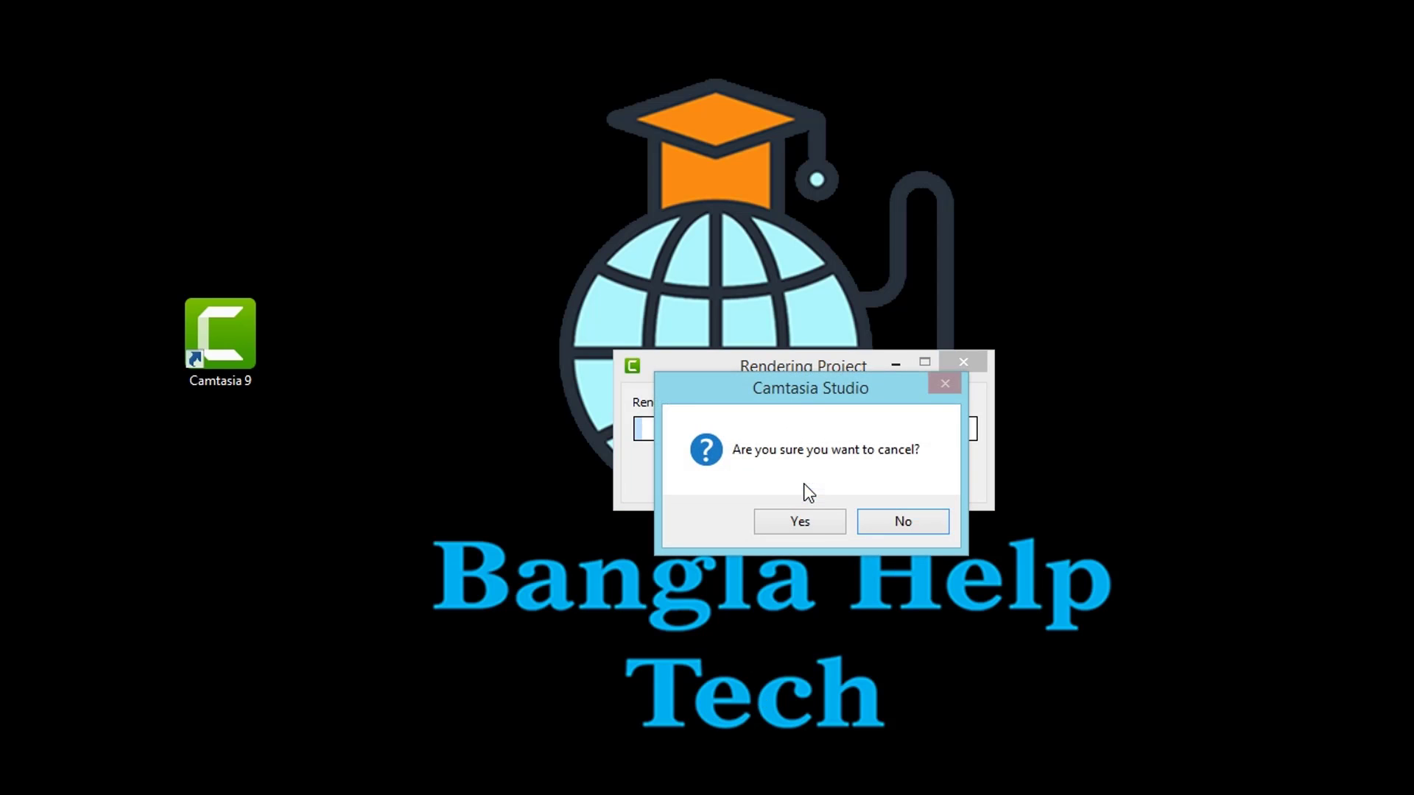
pyautogui.click(816, 519)
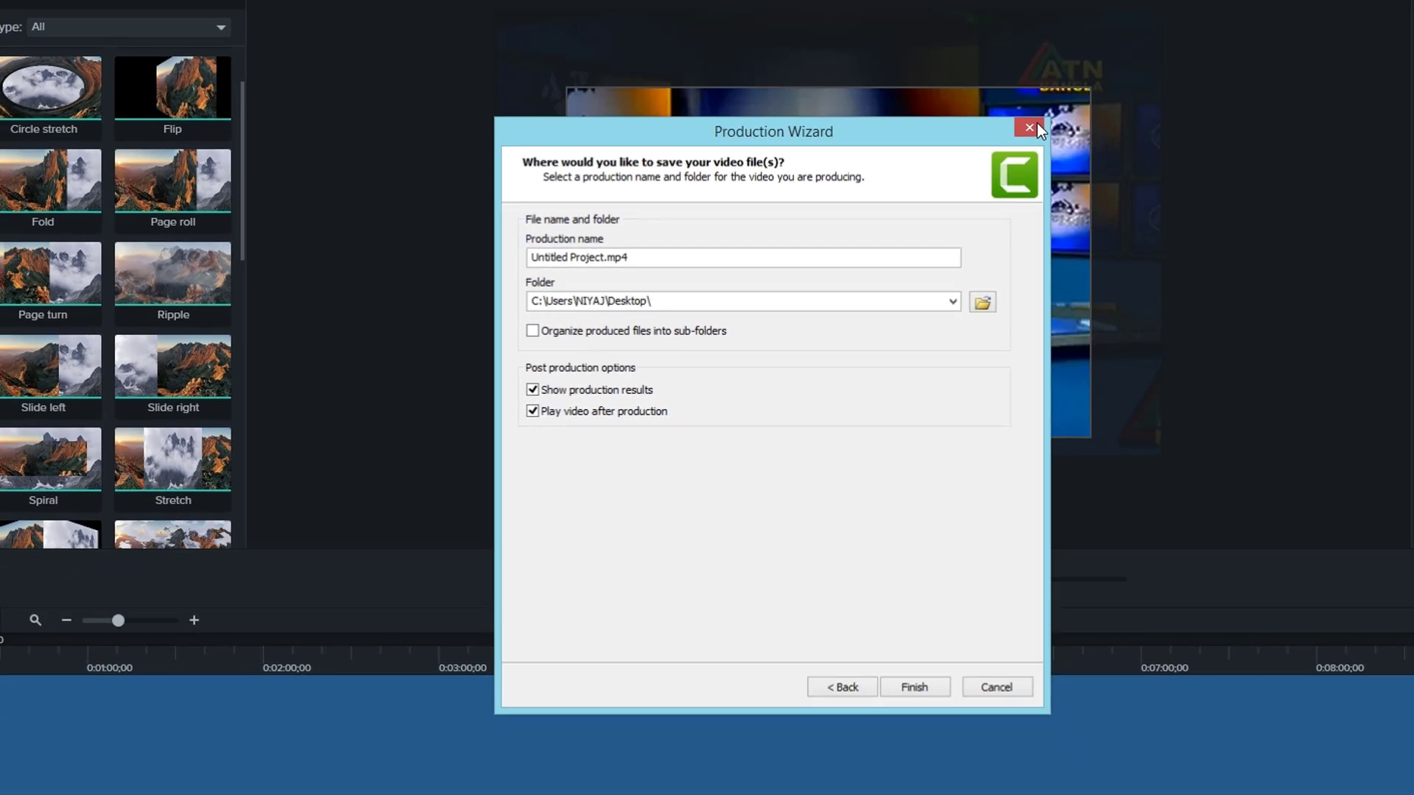
pyautogui.click(1035, 126)
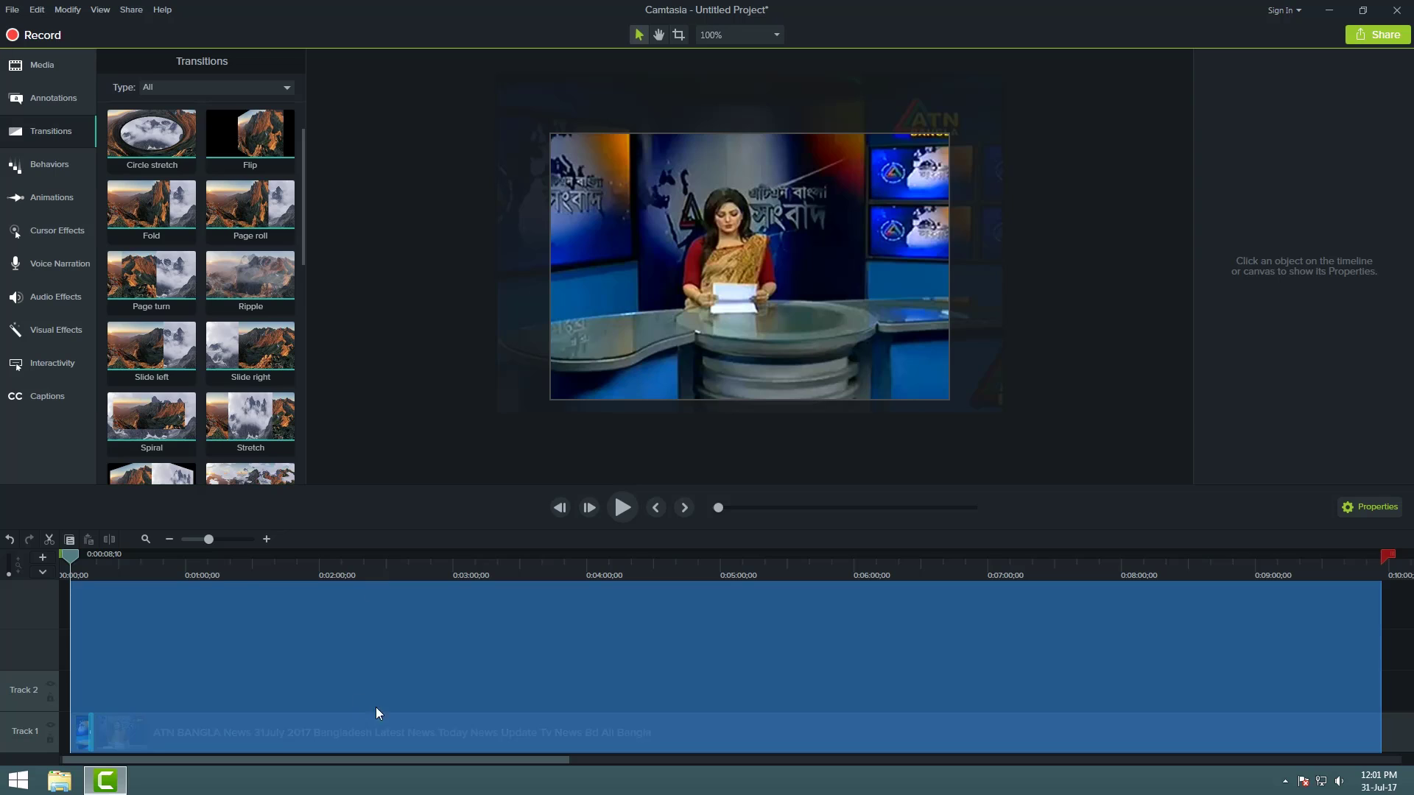